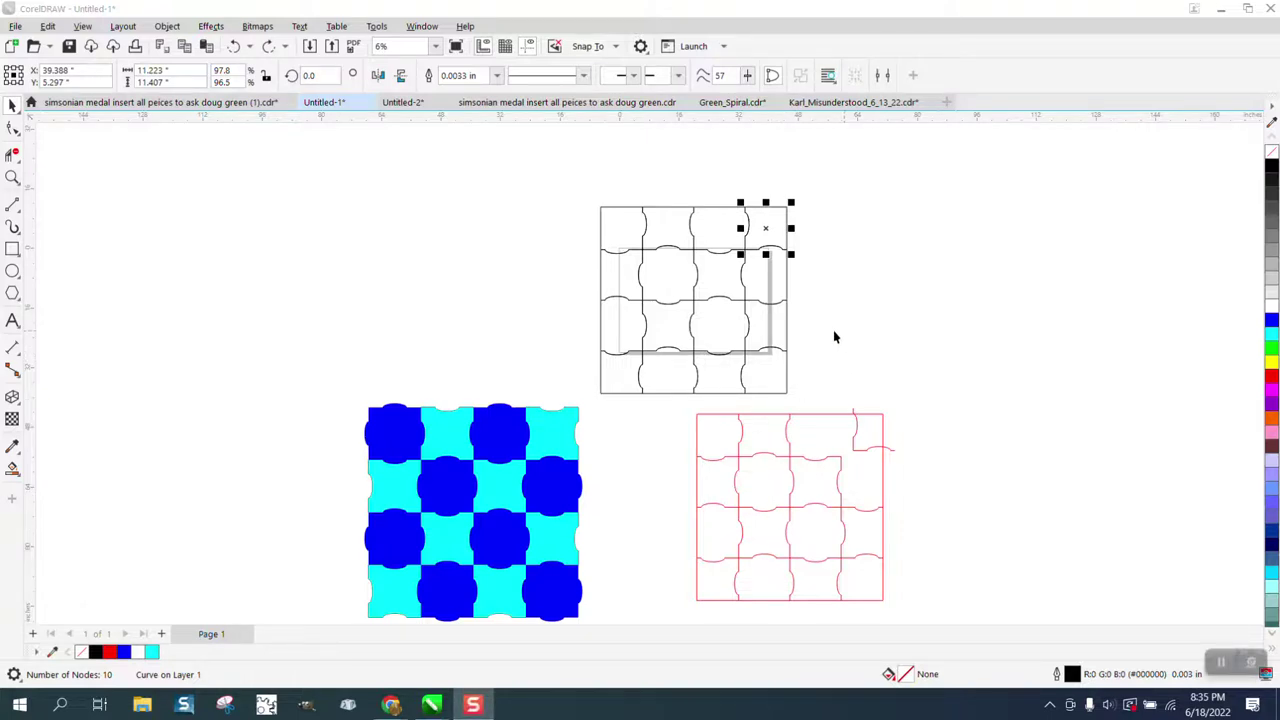
# Move the blue-and-cyan checkered group up and to the left, clear of the puzzle grids
pyautogui.moveTo(431, 442); pyautogui.dragTo(401, 210)
pyautogui.moveTo(337, 157); pyautogui.dragTo(571, 440)
pyautogui.click(12, 105)
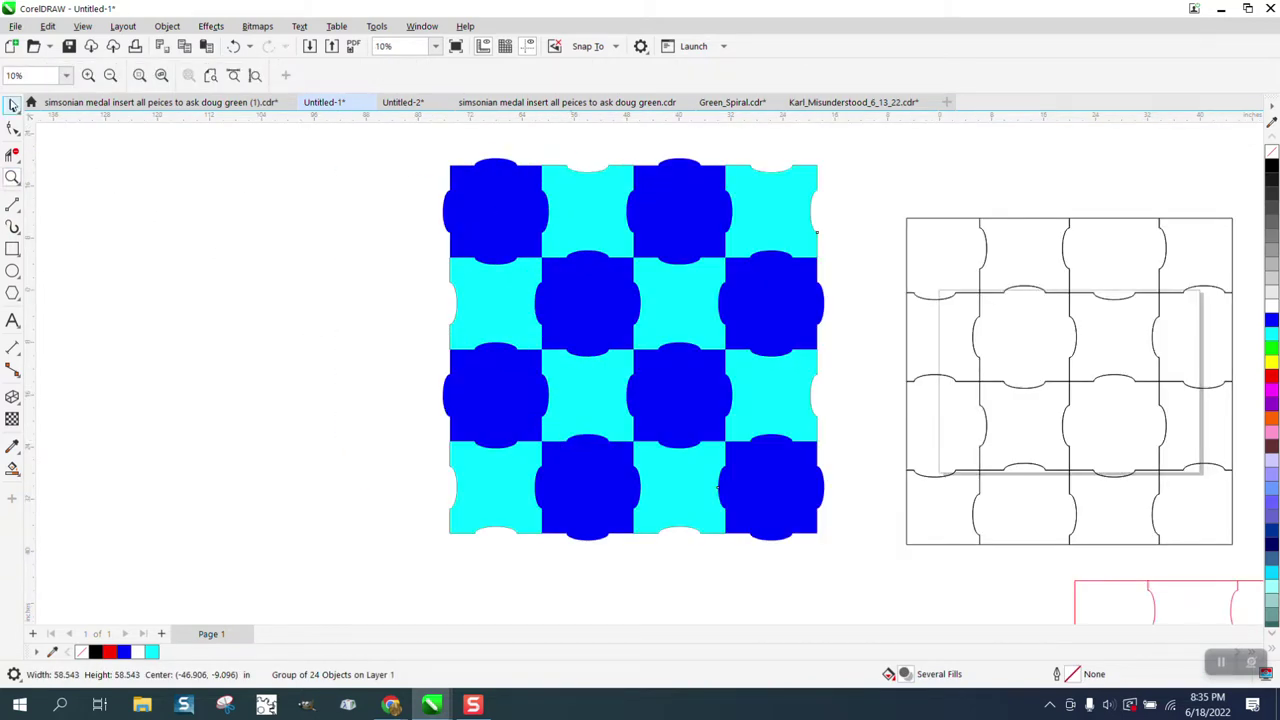
pyautogui.moveTo(543, 237); pyautogui.dragTo(332, 249)
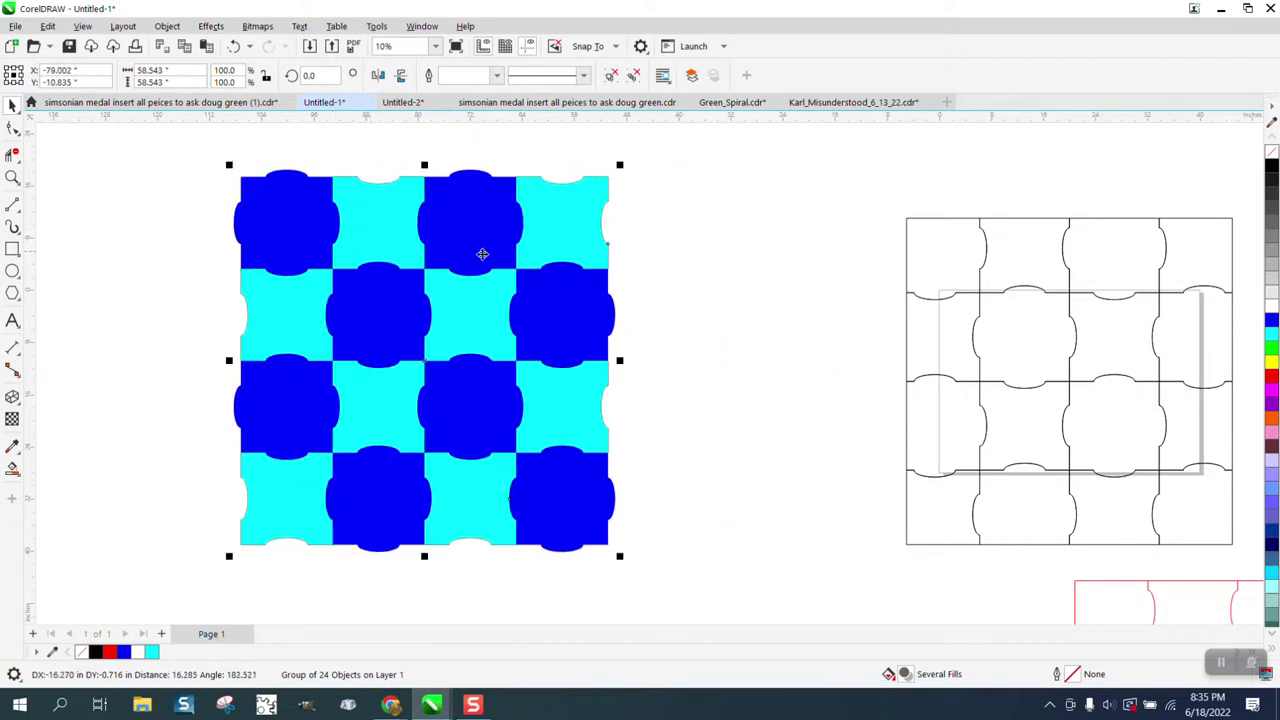
# Zoom in on the two outline grids and marquee-select all 16 pieces of the black grid
pyautogui.click(905, 270)
pyautogui.scroll(-3, 762, 286)
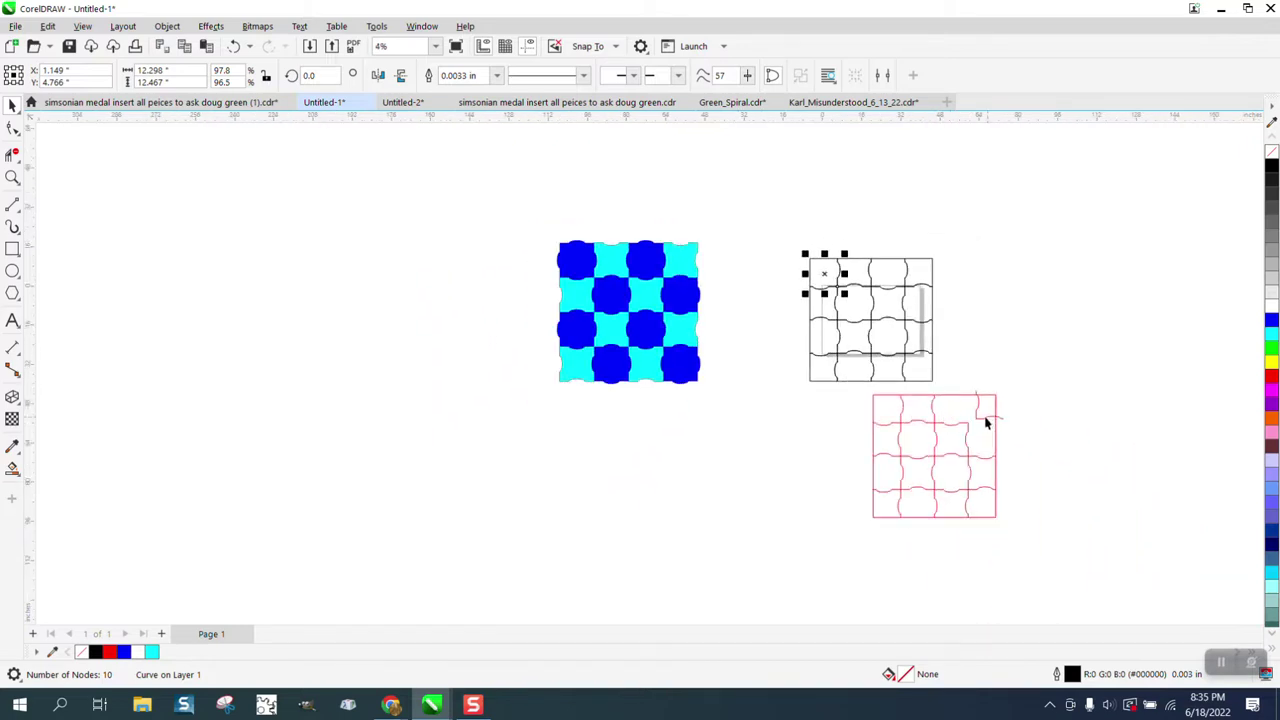
pyautogui.click(12, 177)
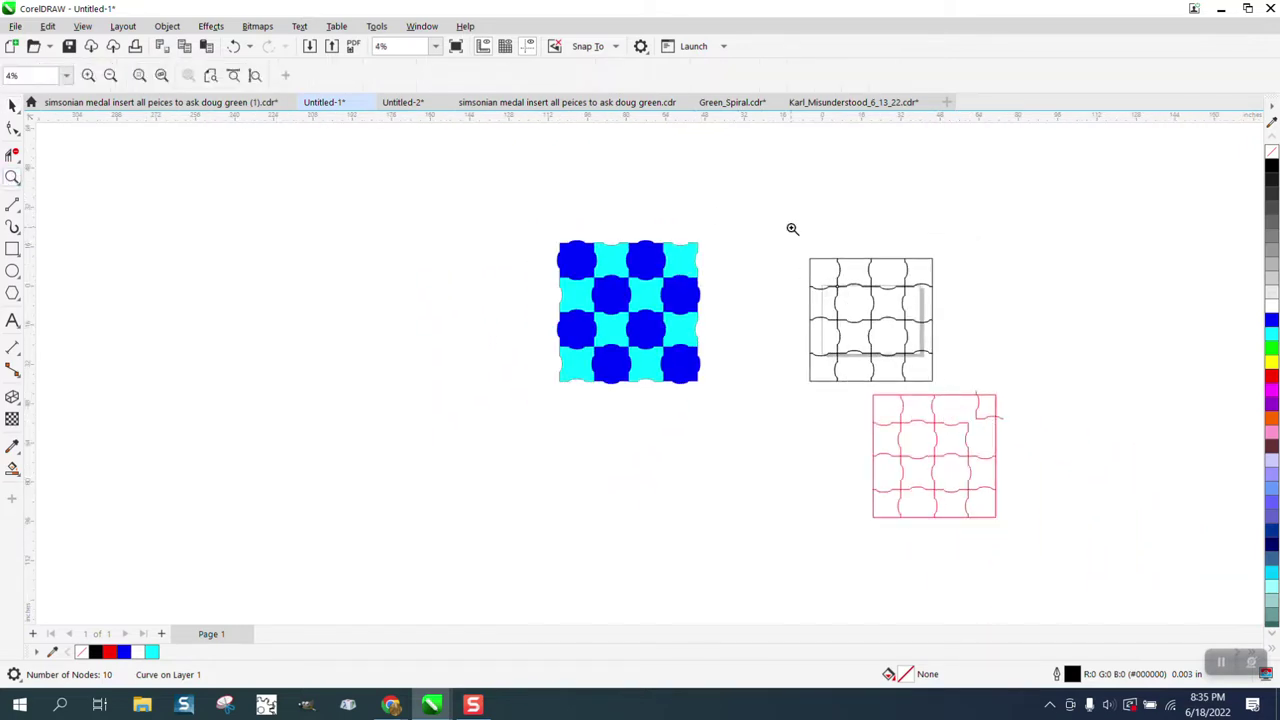
pyautogui.moveTo(791, 257); pyautogui.dragTo(1078, 452)
pyautogui.click(12, 104)
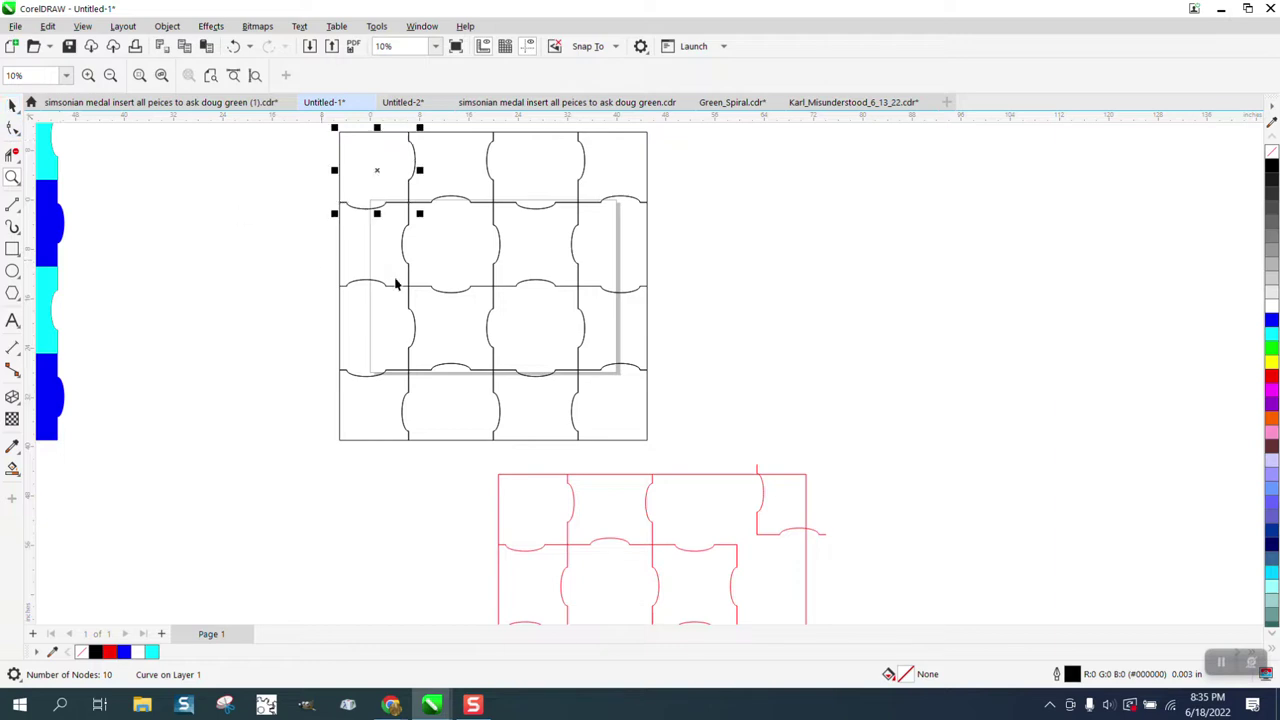
pyautogui.scroll(-2, 410, 270)
pyautogui.moveTo(320, 157); pyautogui.dragTo(598, 418)
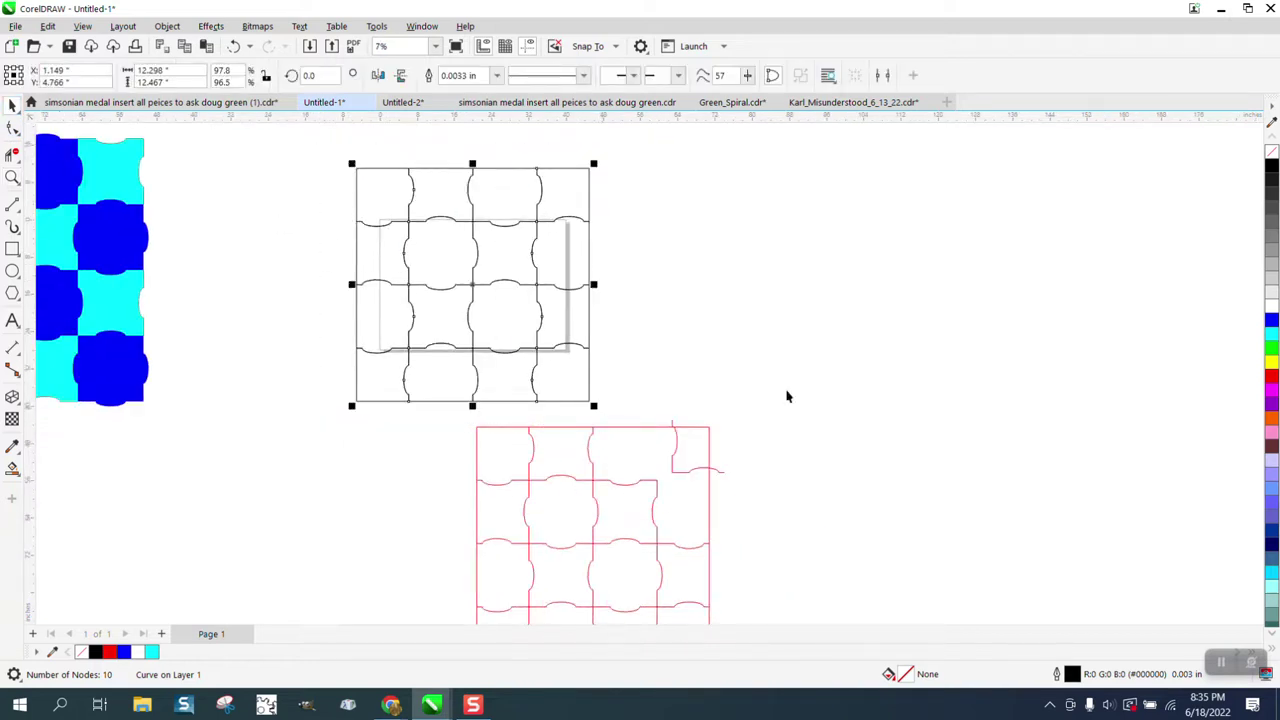
# Give the 16 selected outlines a red Hairline outline
pyautogui.rightClick(1273, 380)
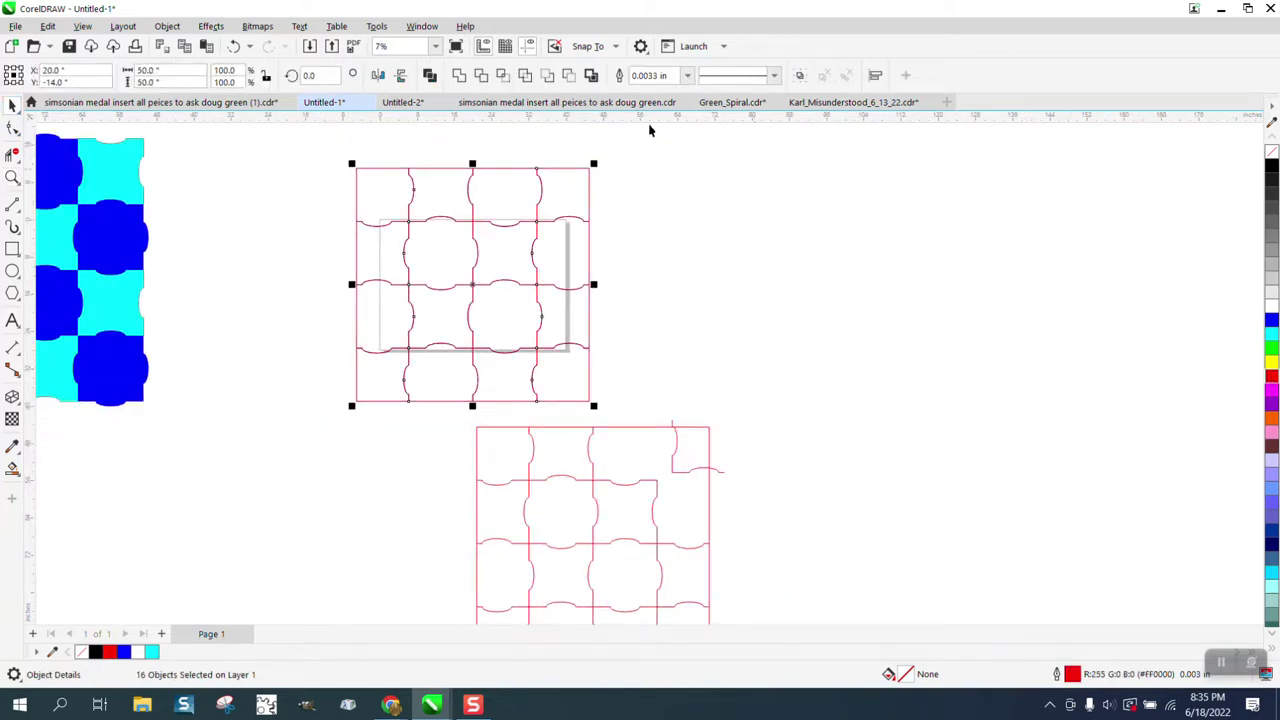
pyautogui.click(686, 80)
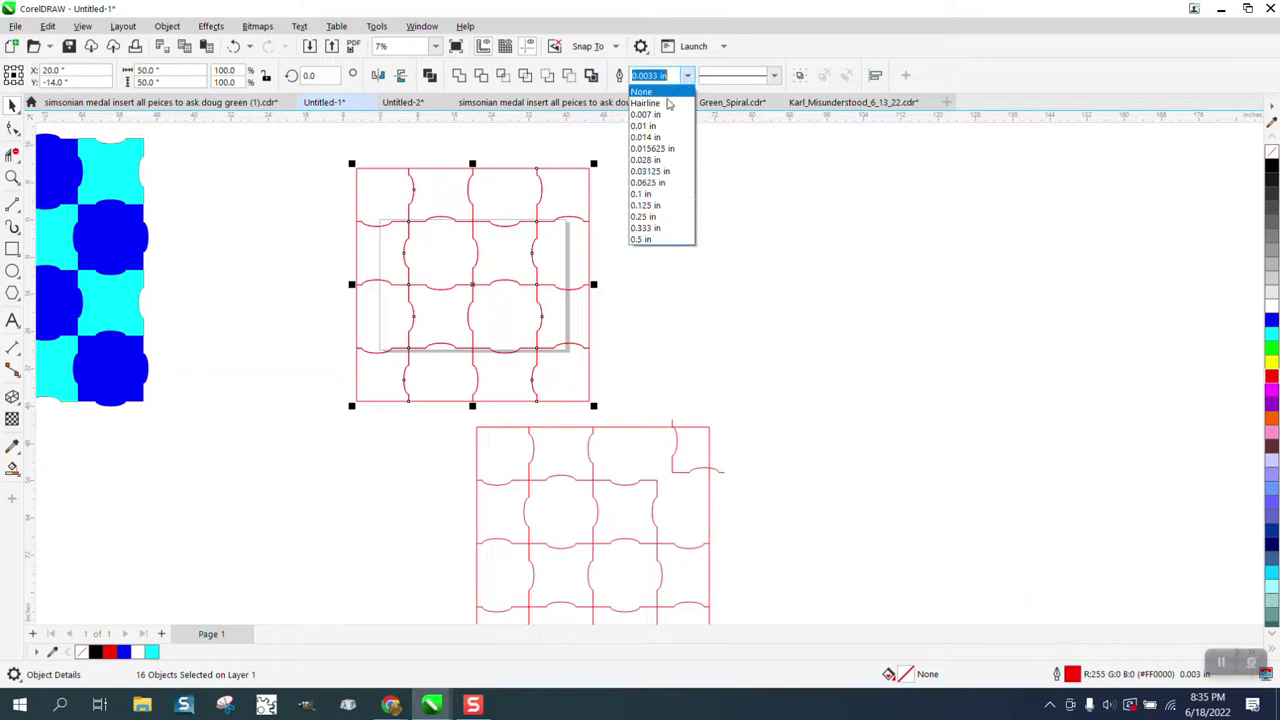
pyautogui.click(648, 92)
pyautogui.click(655, 151)
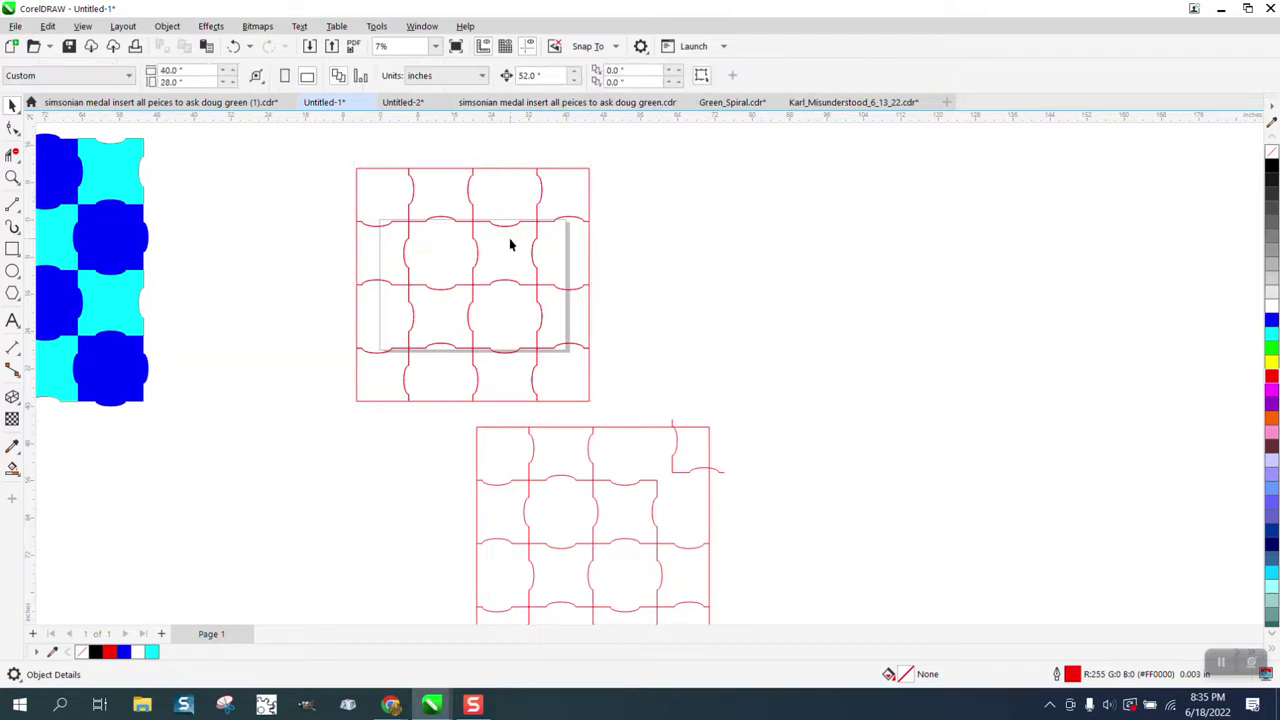
# Test-pull a piece out of the grid, undo it, and zoom in on the red grid
pyautogui.moveTo(510, 245); pyautogui.dragTo(706, 253)
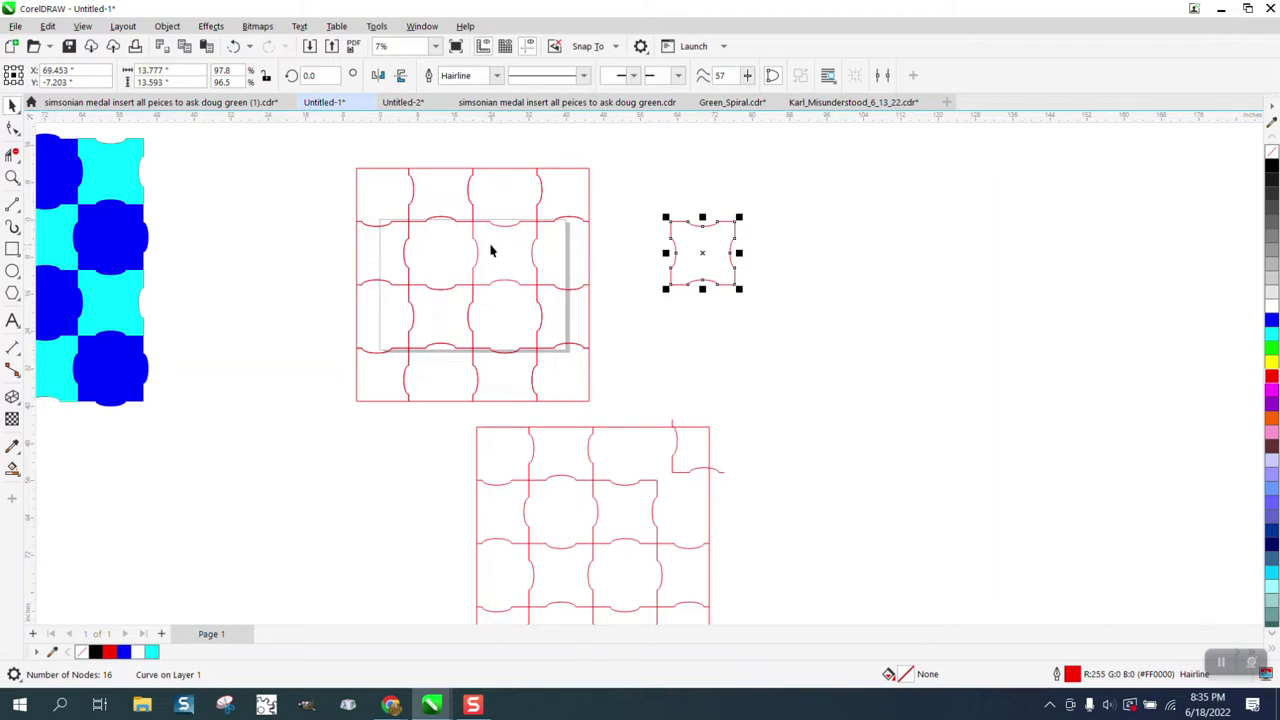
pyautogui.click(234, 46)
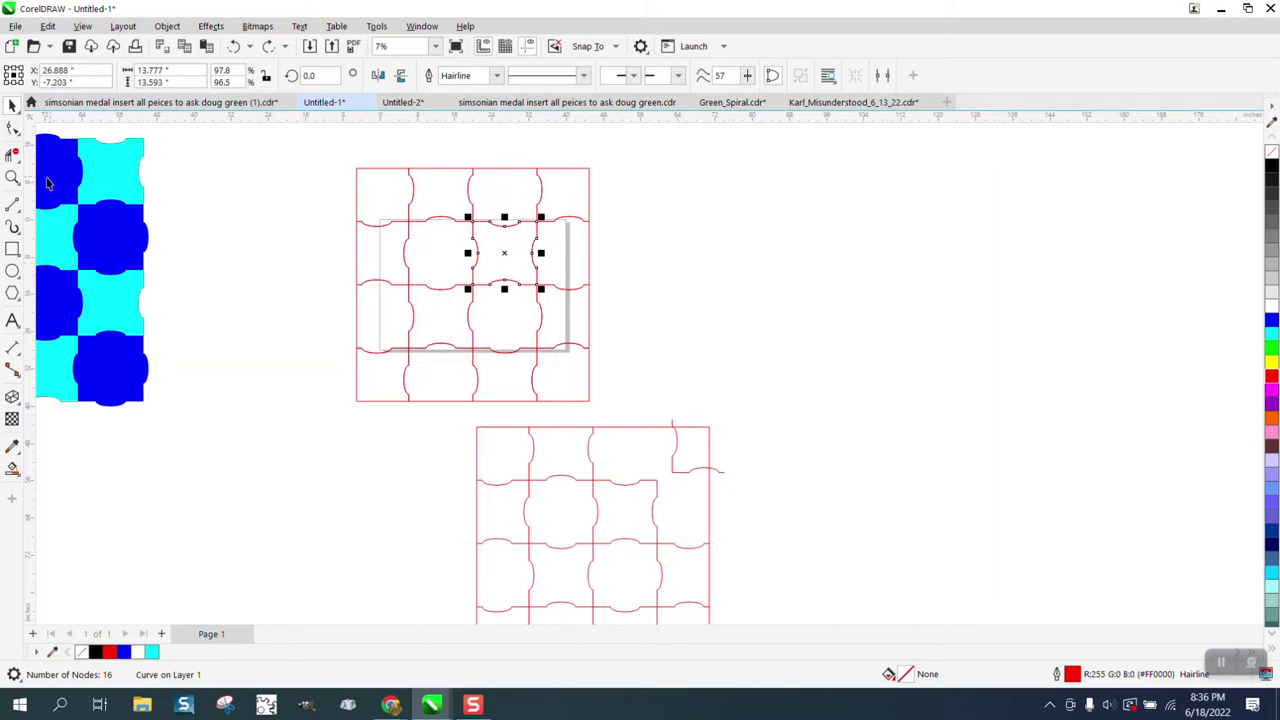
pyautogui.click(12, 177)
pyautogui.moveTo(346, 152); pyautogui.dragTo(656, 418)
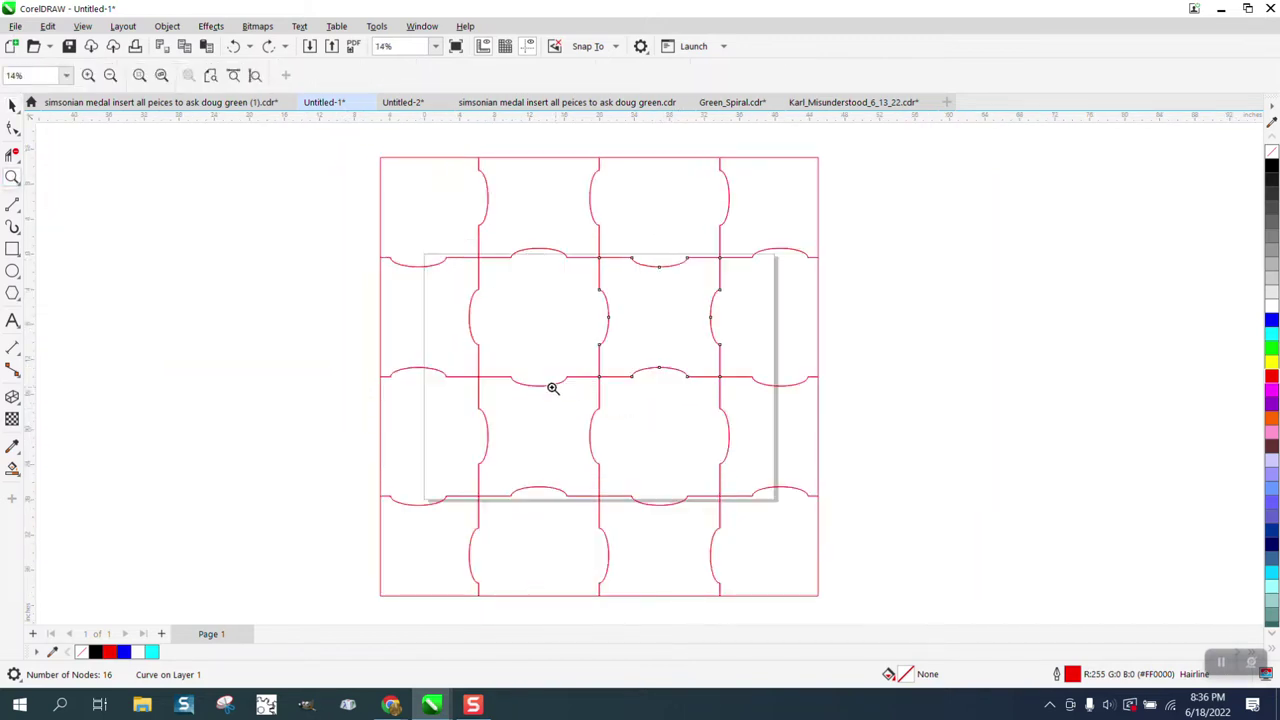
pyautogui.scroll(-1, 632, 272)
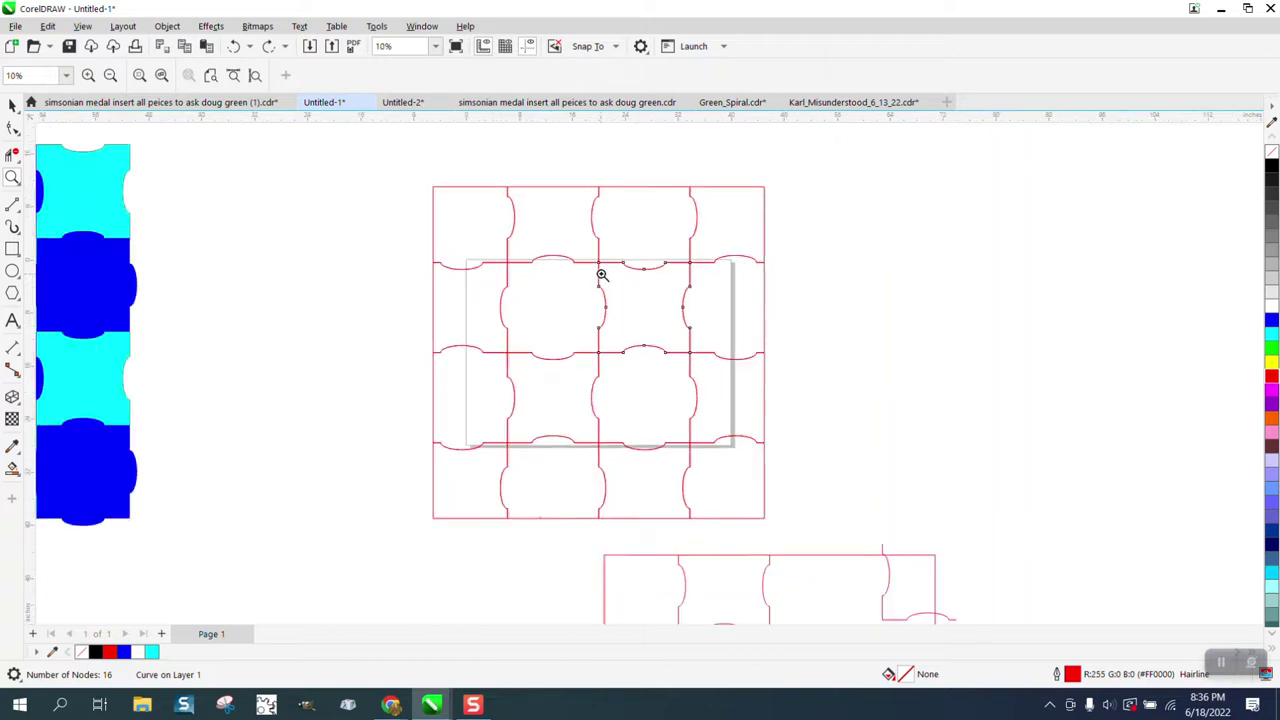
pyautogui.click(12, 105)
# Select the top-left corner piece for node editing and zoom in on the red grid
pyautogui.scroll(-1, 432, 204)
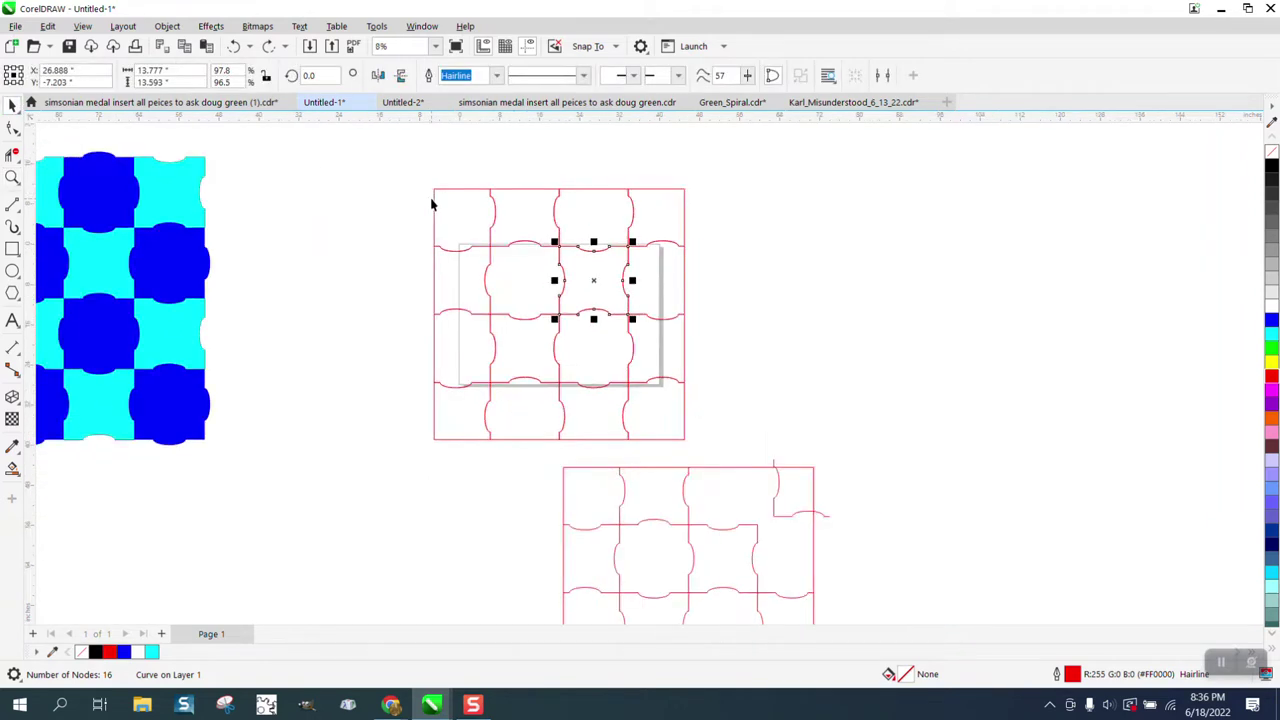
pyautogui.click(459, 200)
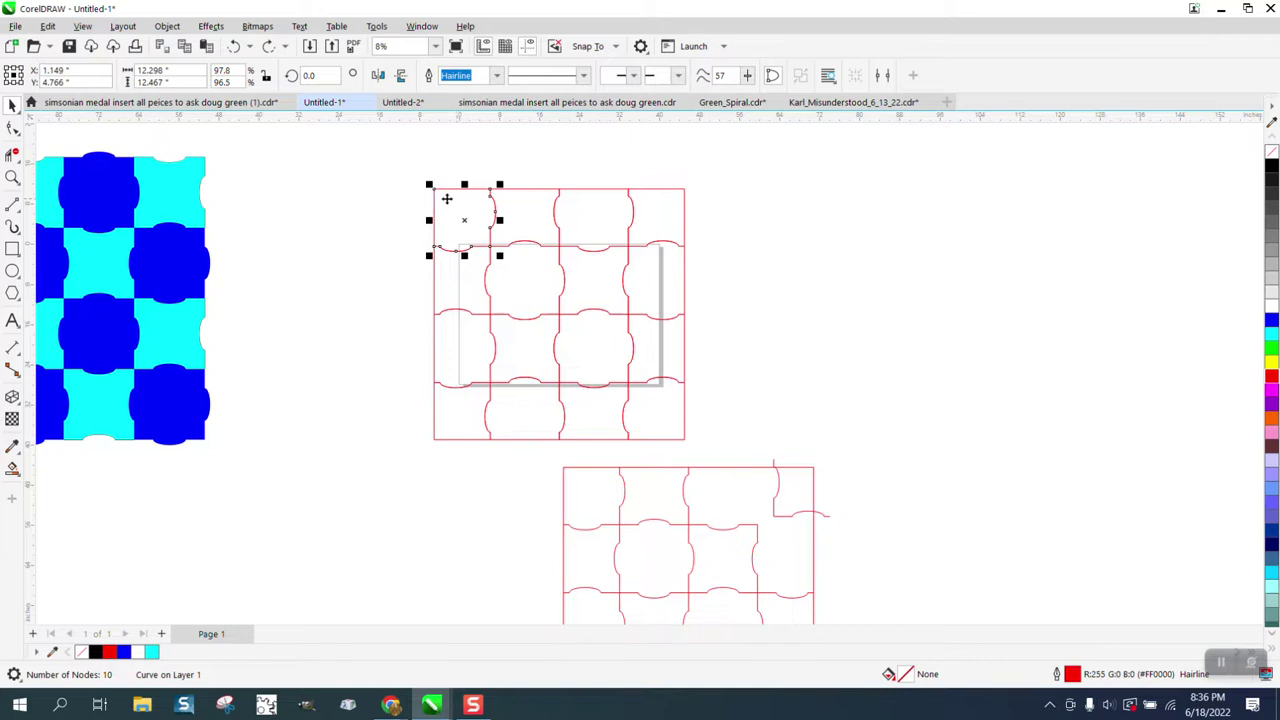
pyautogui.click(12, 128)
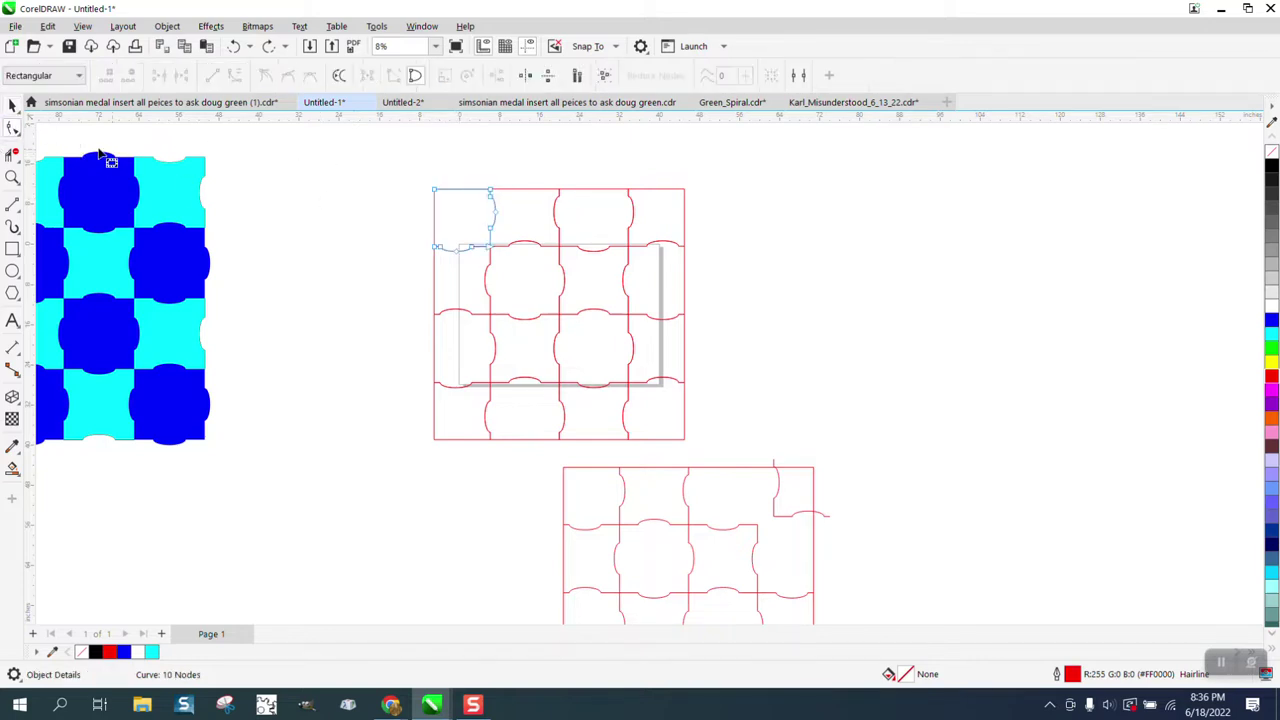
pyautogui.click(12, 176)
pyautogui.moveTo(426, 184); pyautogui.dragTo(801, 480)
pyautogui.click(12, 128)
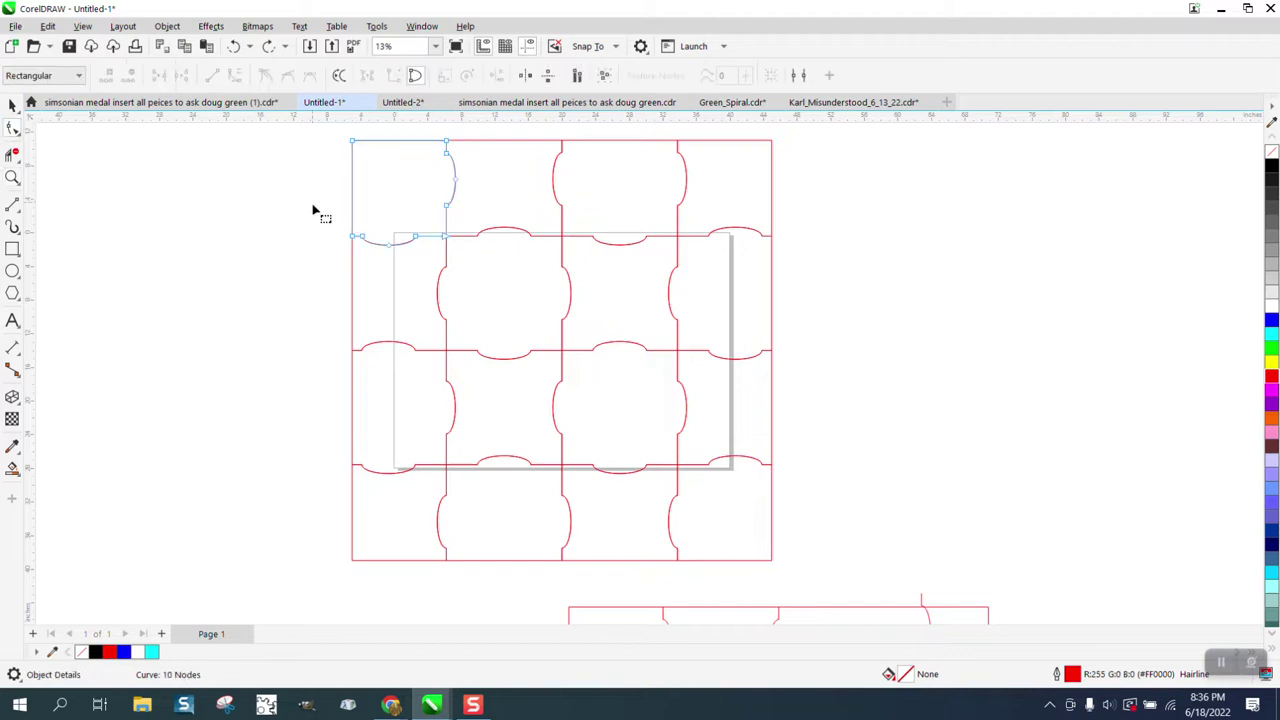
pyautogui.scroll(-1, 316, 208)
# Break the corner piece apart at its two left nodes and delete its left edge
pyautogui.moveTo(327, 152); pyautogui.dragTo(343, 240)
pyautogui.rightClick(343, 240)
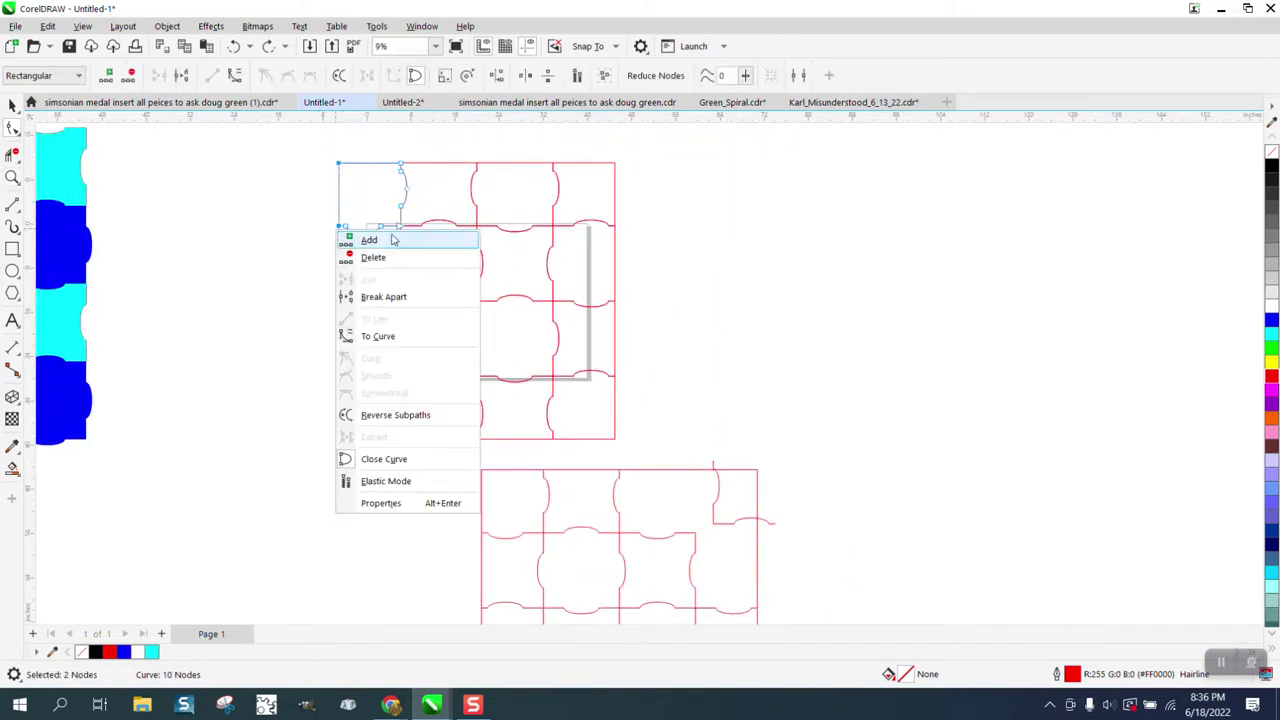
pyautogui.click(394, 298)
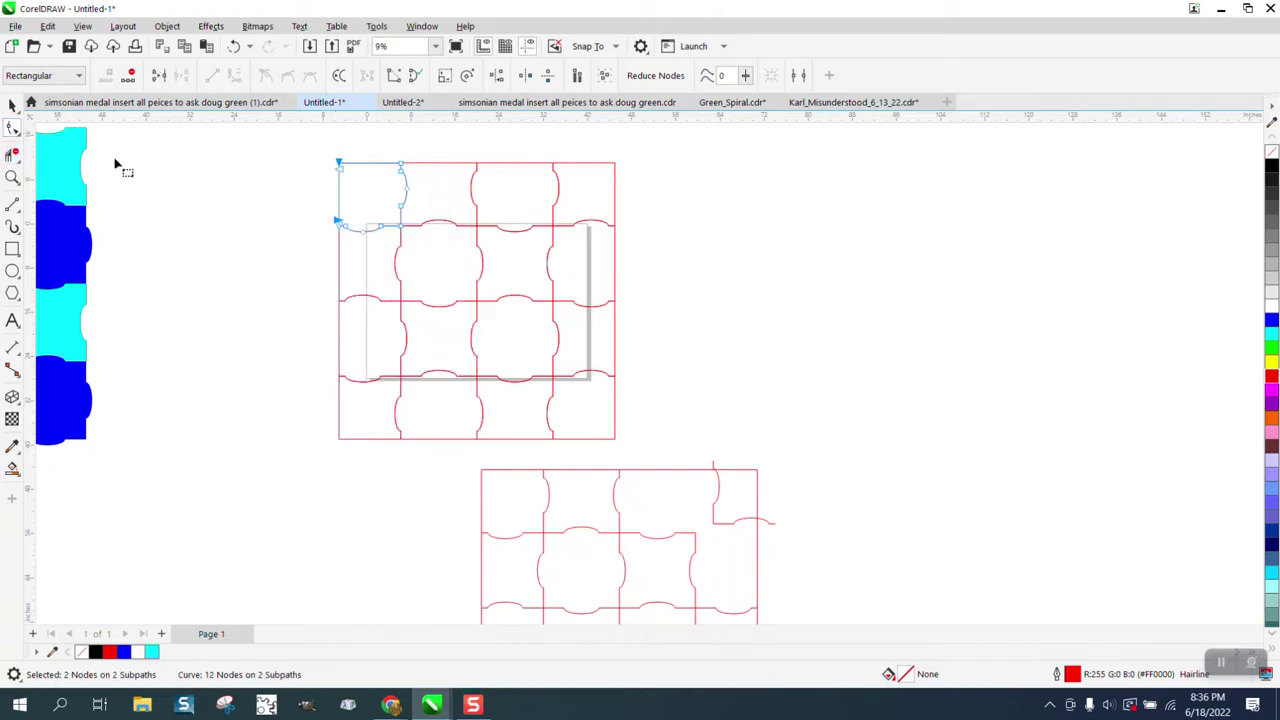
pyautogui.click(12, 153)
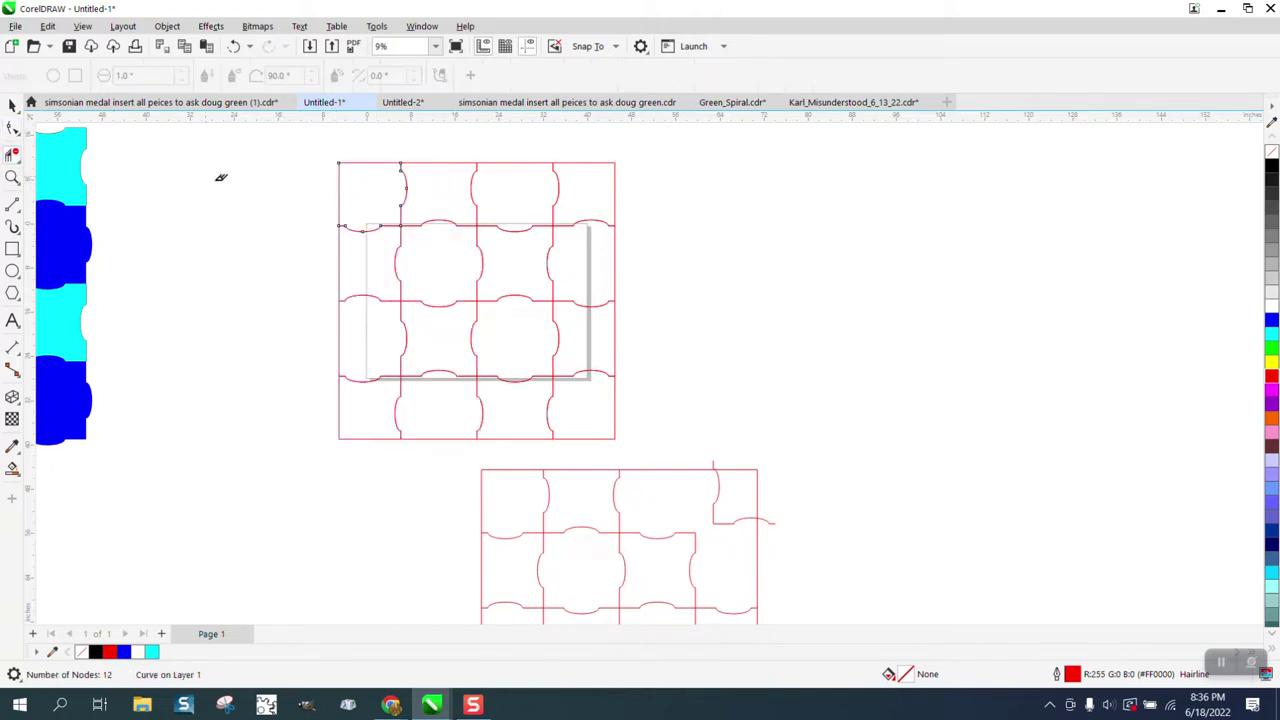
pyautogui.click(338, 200)
# Break the corner curve at its two top-edge nodes and delete its top edge segment
pyautogui.click(12, 177)
pyautogui.moveTo(318, 157); pyautogui.dragTo(375, 189)
pyautogui.click(12, 128)
pyautogui.click(309, 156)
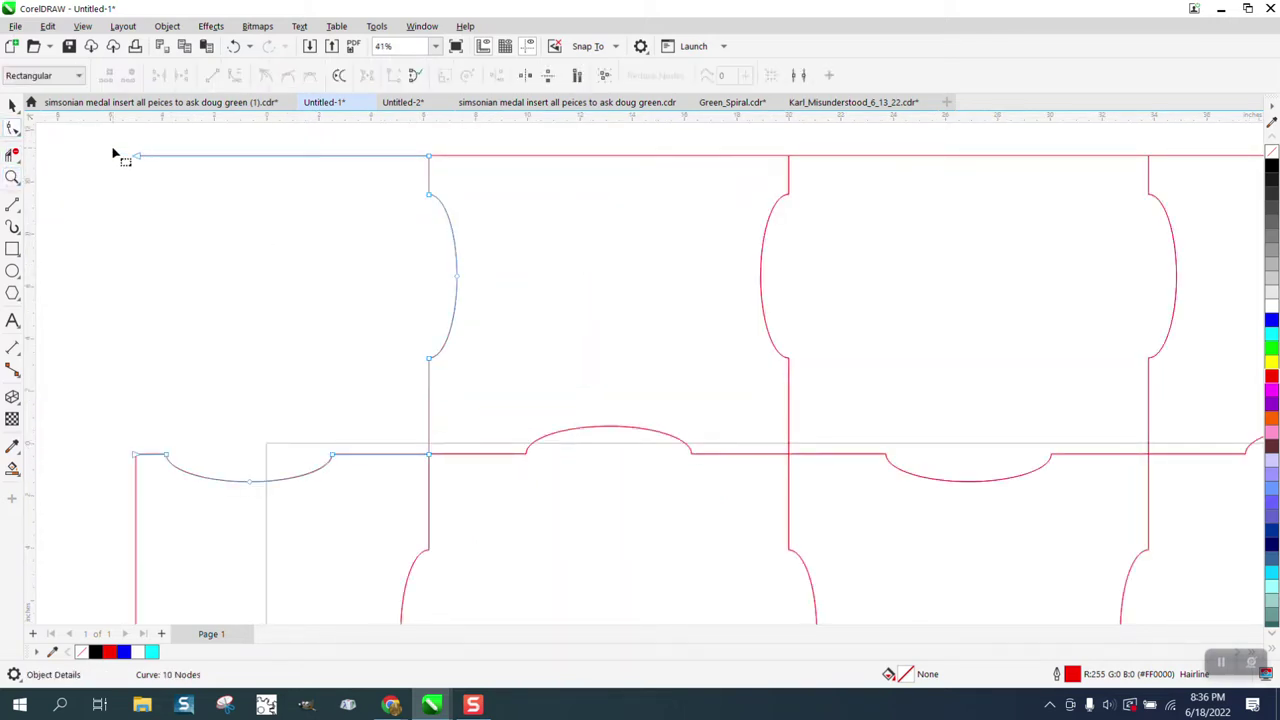
pyautogui.moveTo(113, 153); pyautogui.dragTo(434, 171)
pyautogui.rightClick(430, 158)
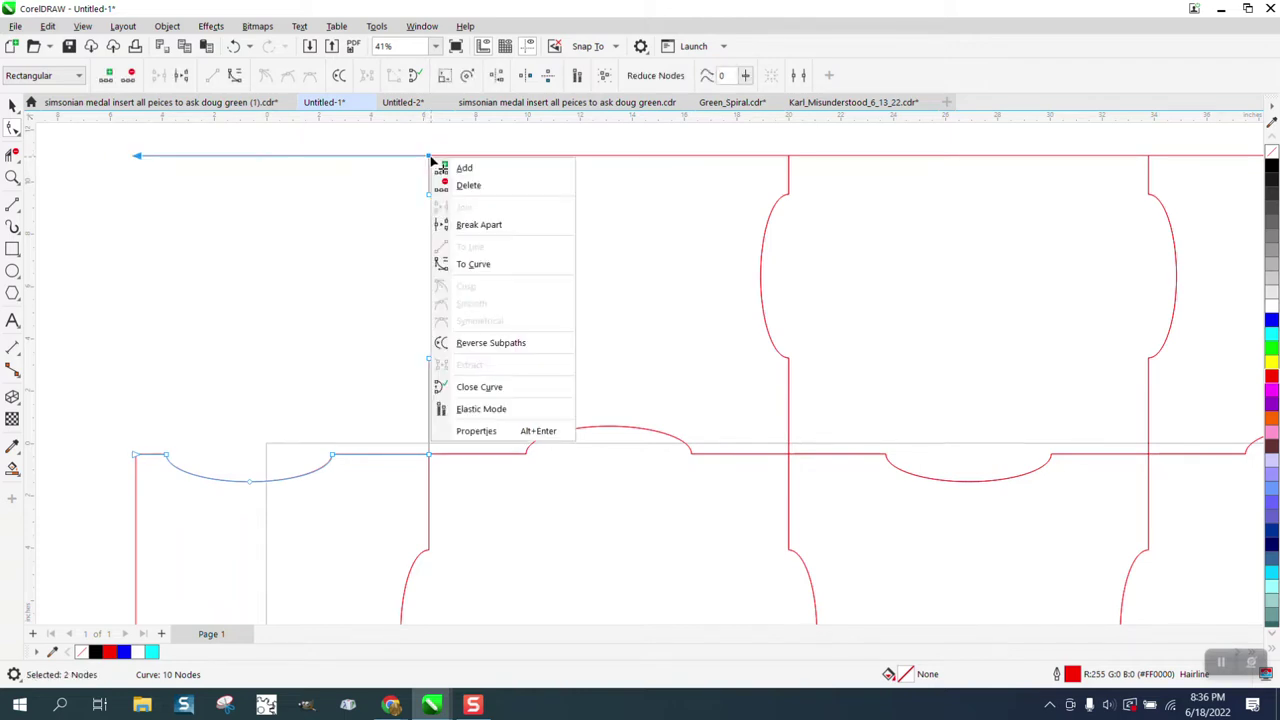
pyautogui.click(506, 226)
pyautogui.click(12, 156)
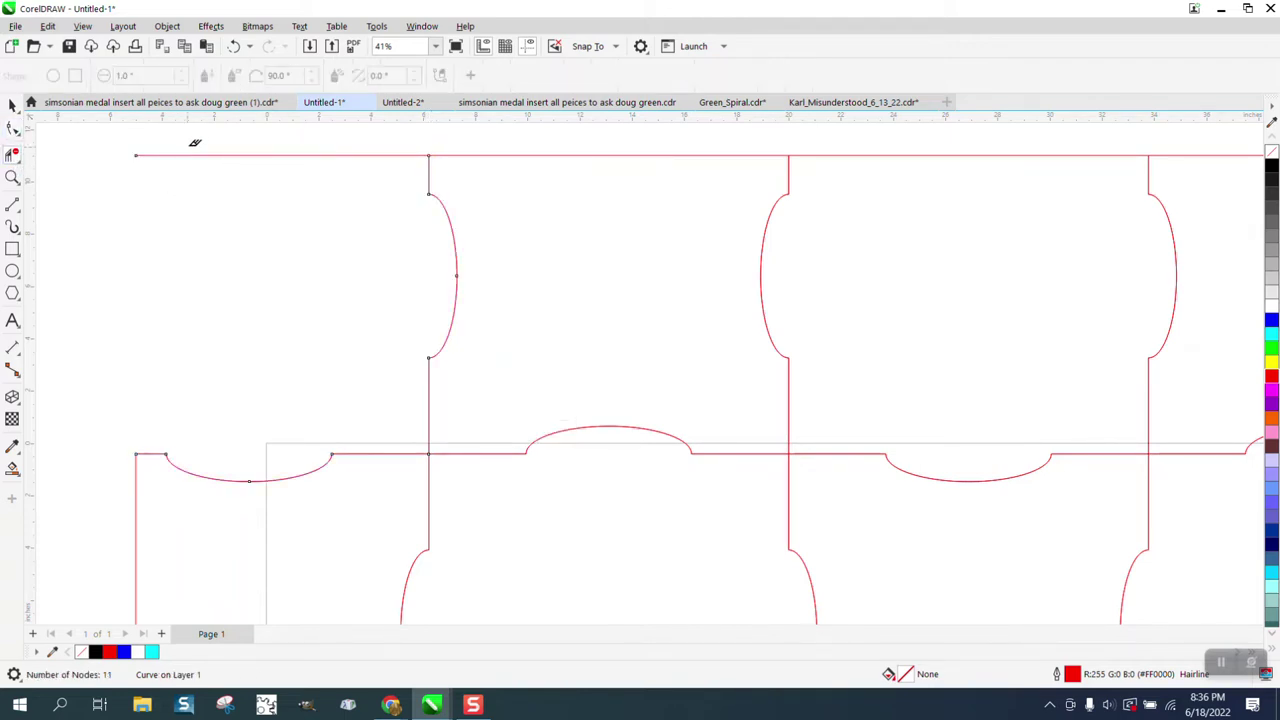
pyautogui.moveTo(194, 143); pyautogui.dragTo(229, 199)
pyautogui.scroll(-3, 346, 300)
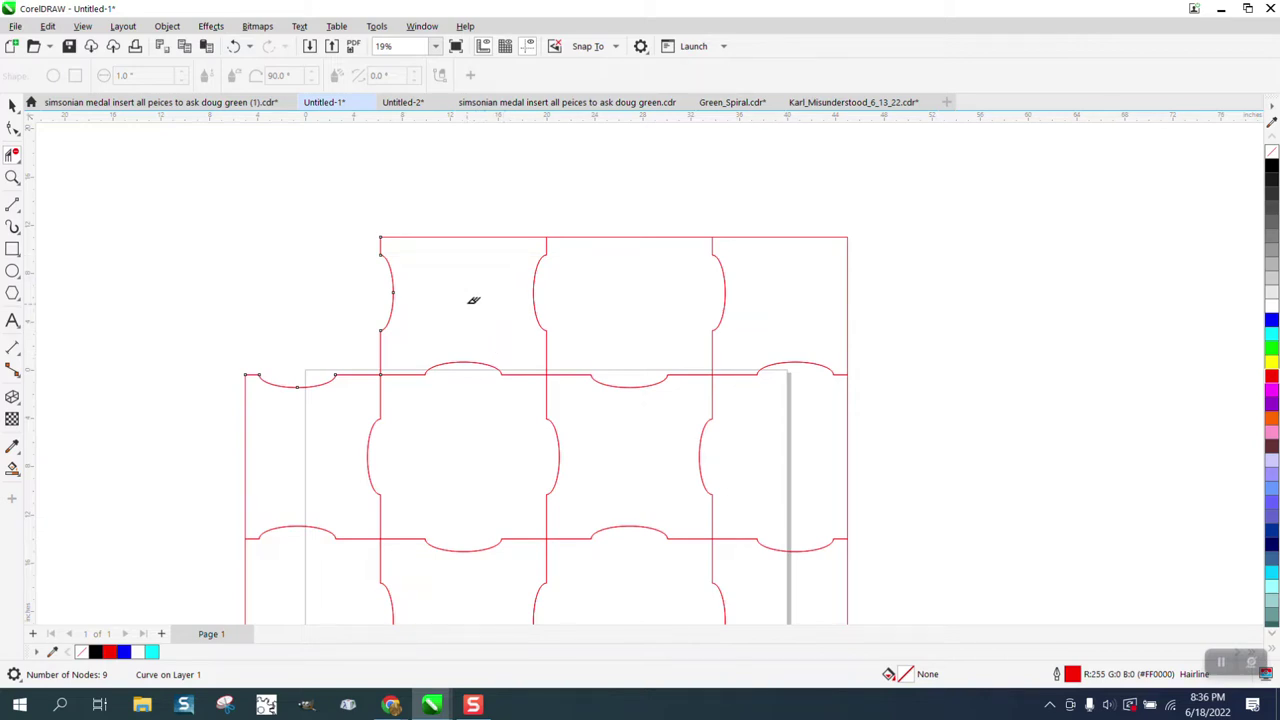
# Delete the neighbouring puzzle piece, then undo the deletion
pyautogui.scroll(-1, 473, 300)
pyautogui.click(12, 105)
pyautogui.scroll(-1, 585, 260)
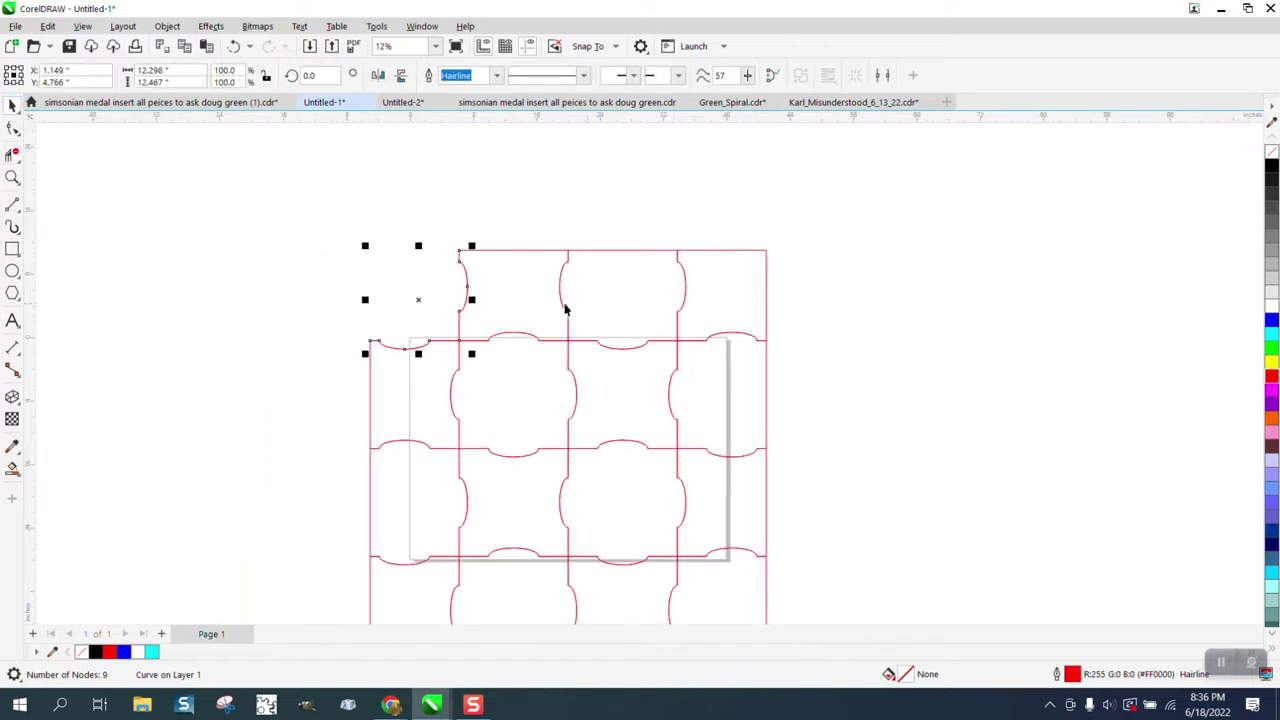
pyautogui.click(564, 309)
pyautogui.press('Delete')
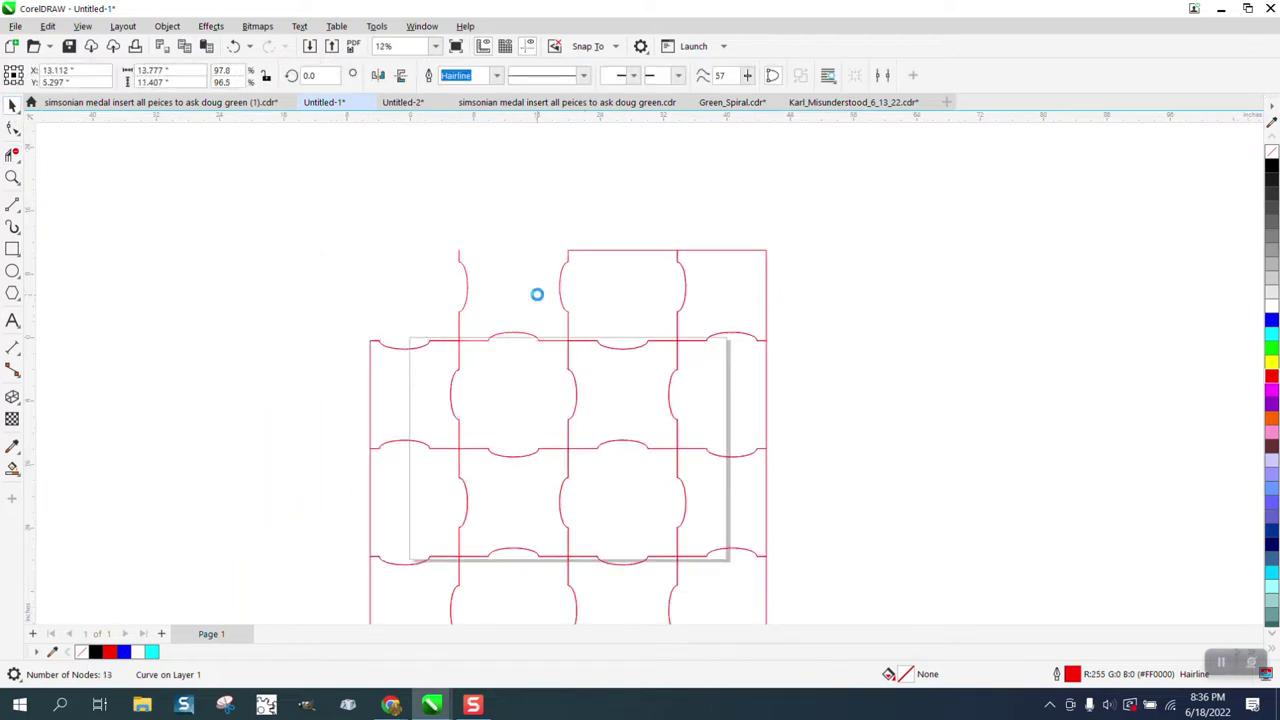
pyautogui.scroll(-3, 540, 300)
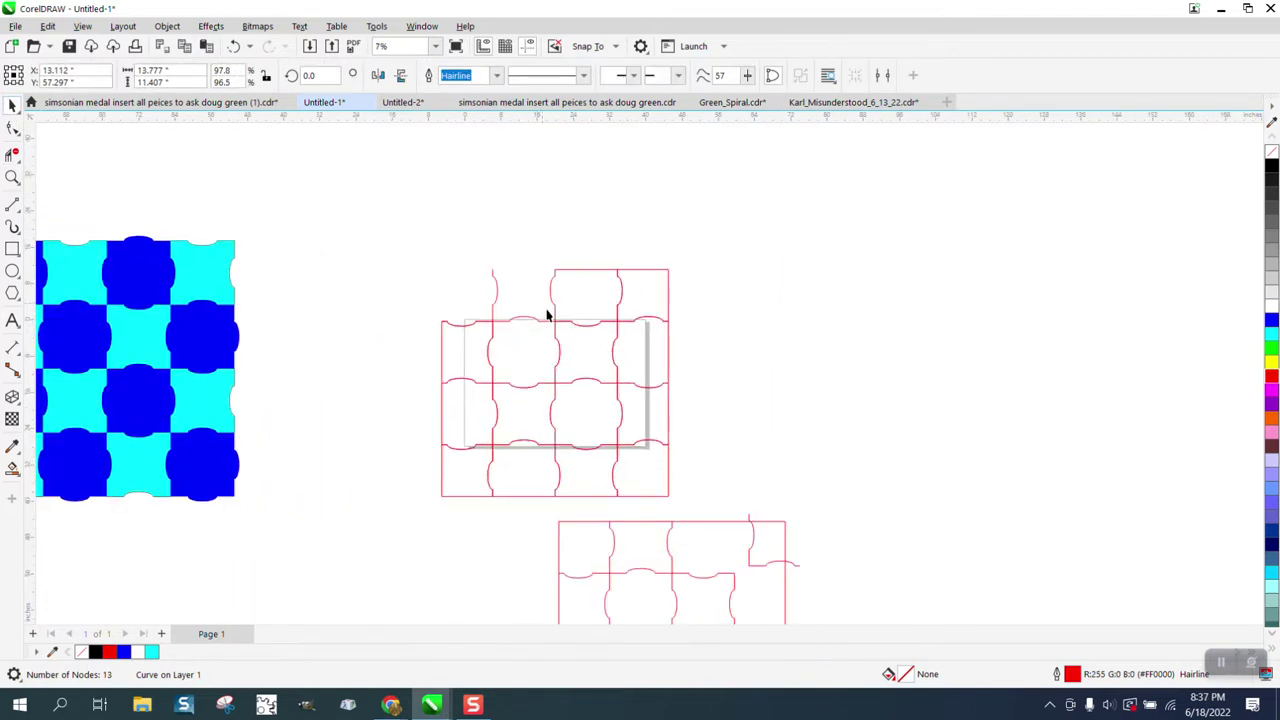
pyautogui.click(236, 46)
pyautogui.click(600, 194)
# Set the nudge distance to 1 and nudge a small grid piece upward
pyautogui.moveTo(534, 78); pyautogui.dragTo(497, 80)
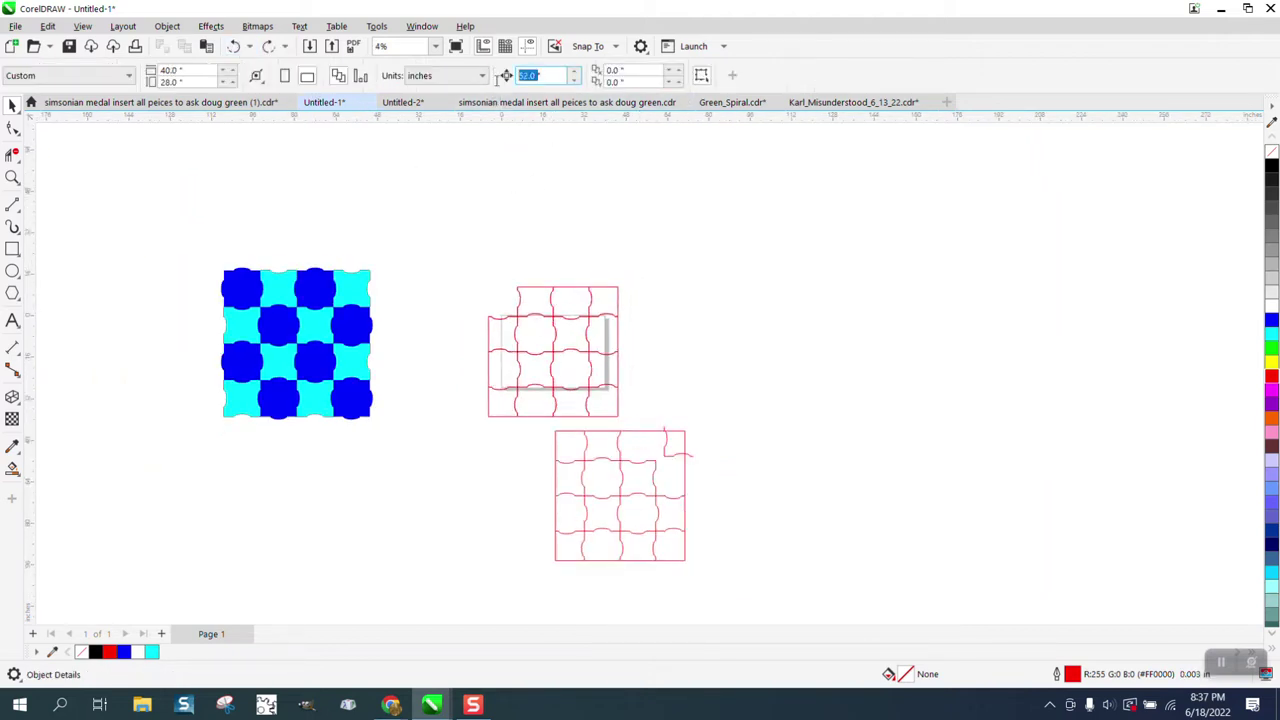
pyautogui.write('1')
pyautogui.click(536, 313)
pyautogui.press('Up')
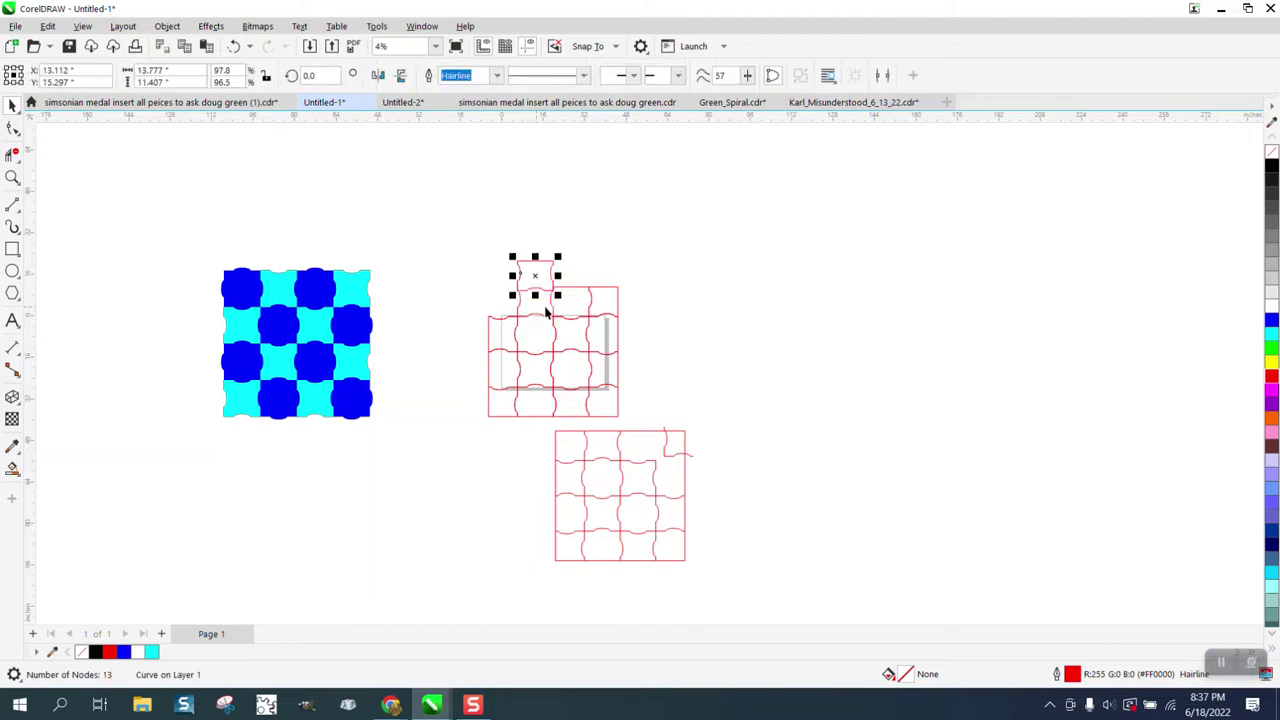
# Undo the extra piece above the grid, re-enter nudge value 1, and select the top-left piece
pyautogui.click(13, 177)
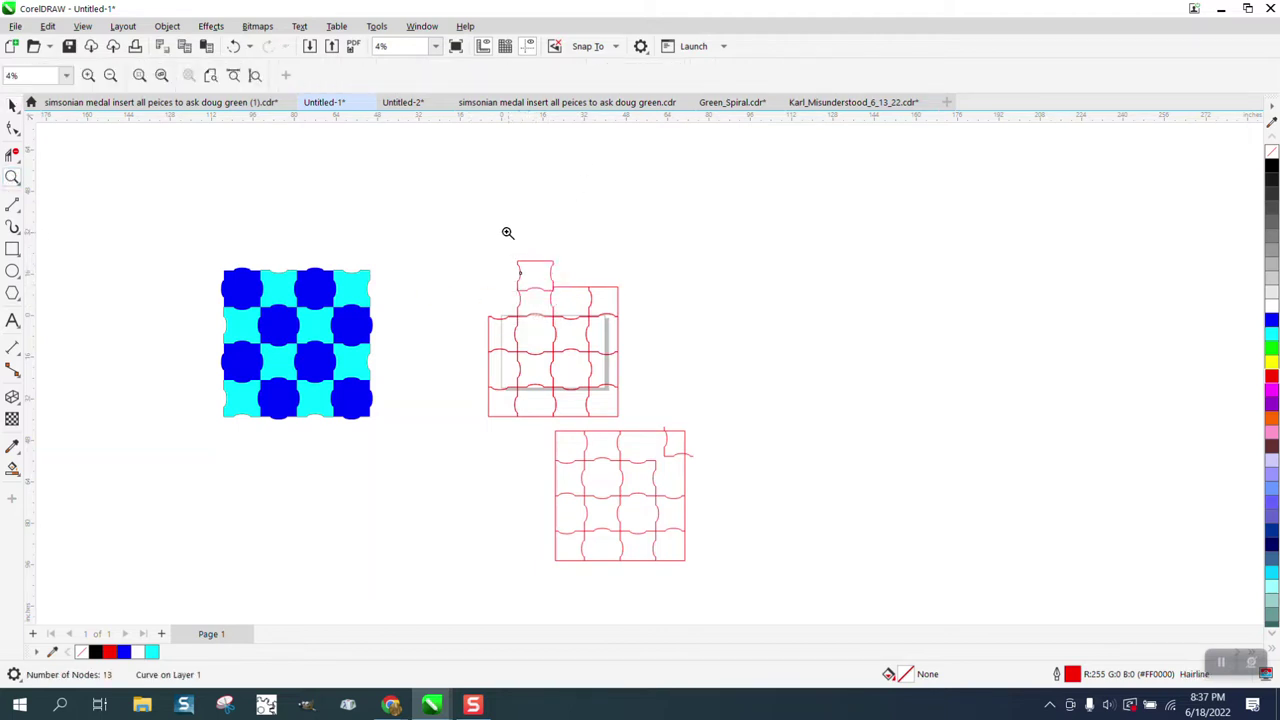
pyautogui.moveTo(508, 233); pyautogui.dragTo(693, 404)
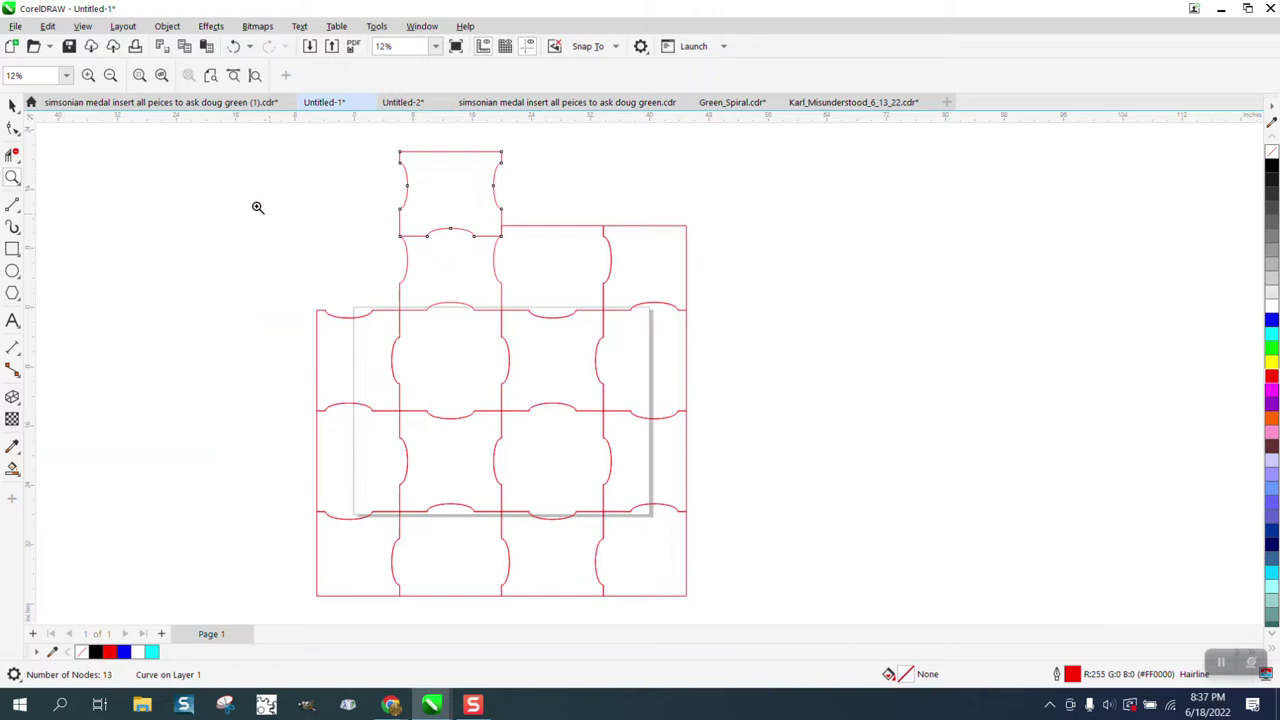
pyautogui.click(13, 105)
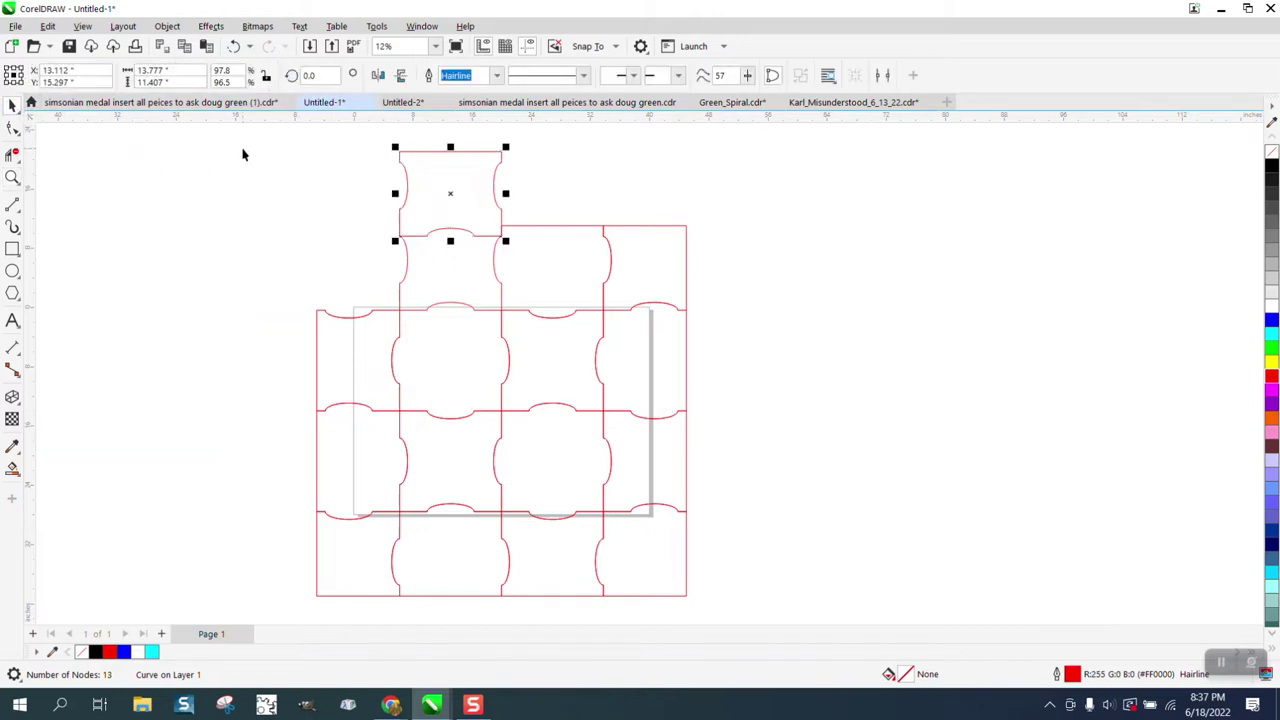
pyautogui.click(233, 46)
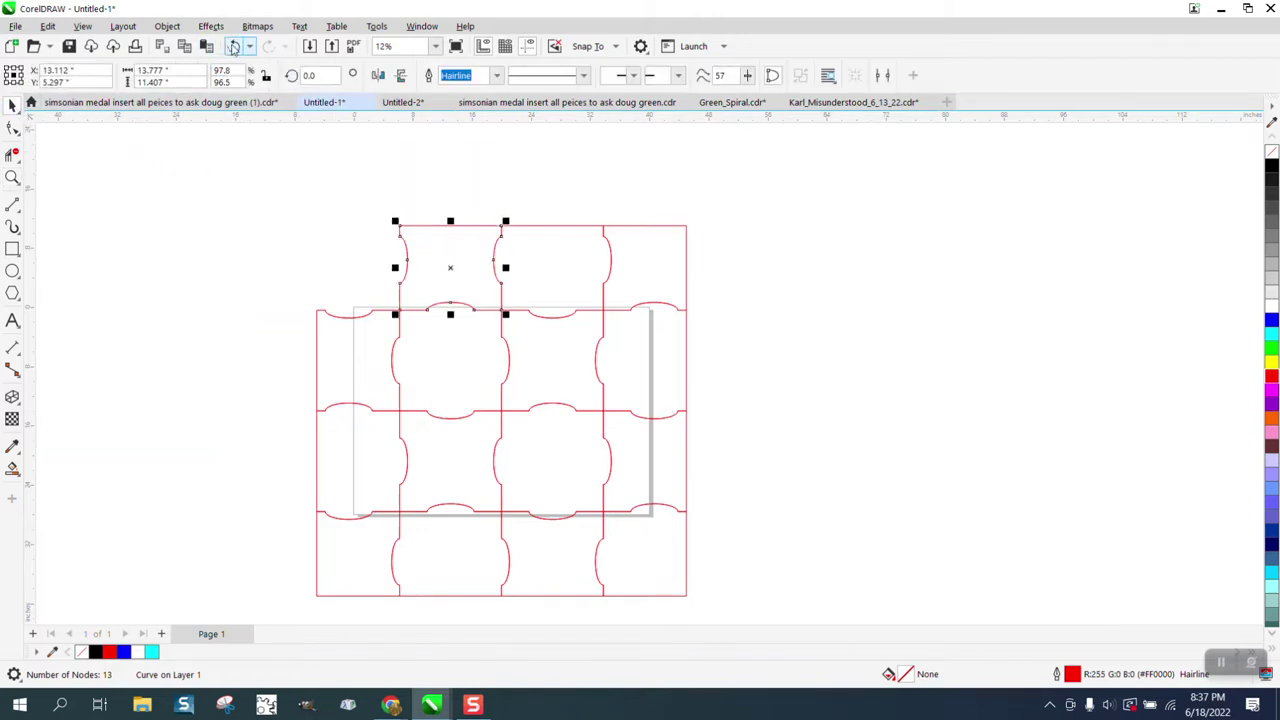
pyautogui.click(587, 145)
pyautogui.write('12')
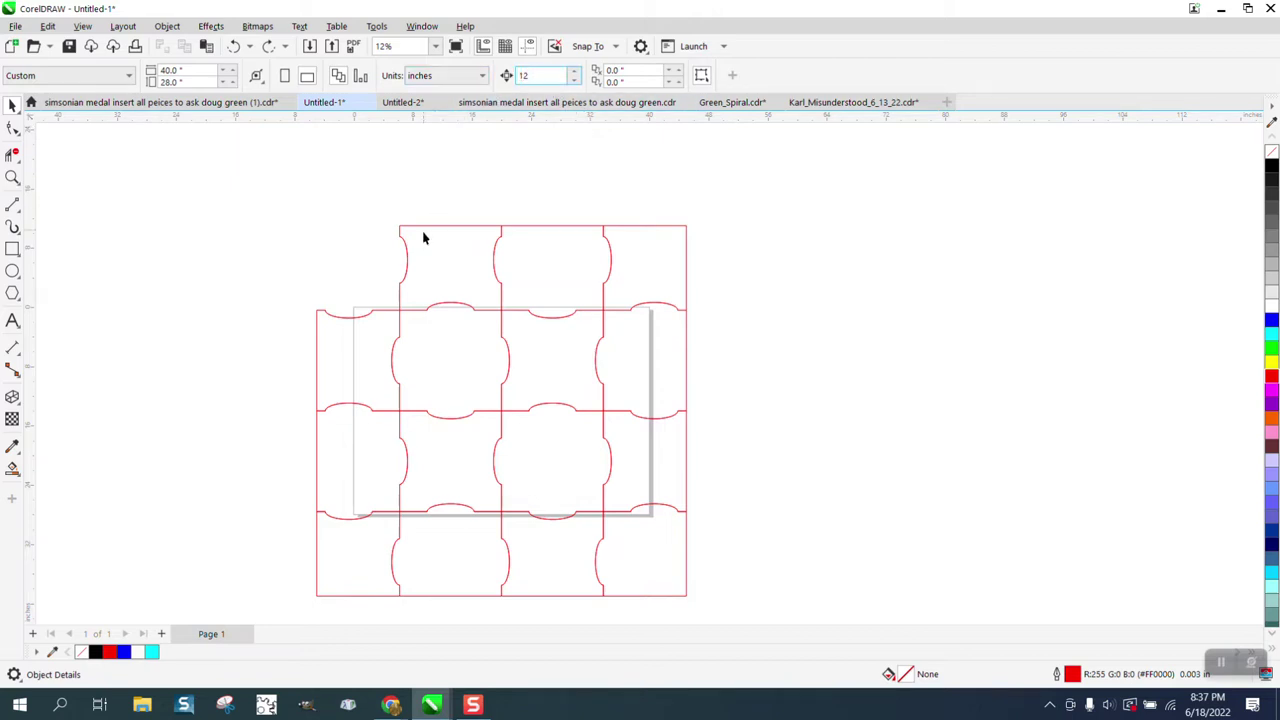
pyautogui.click(461, 249)
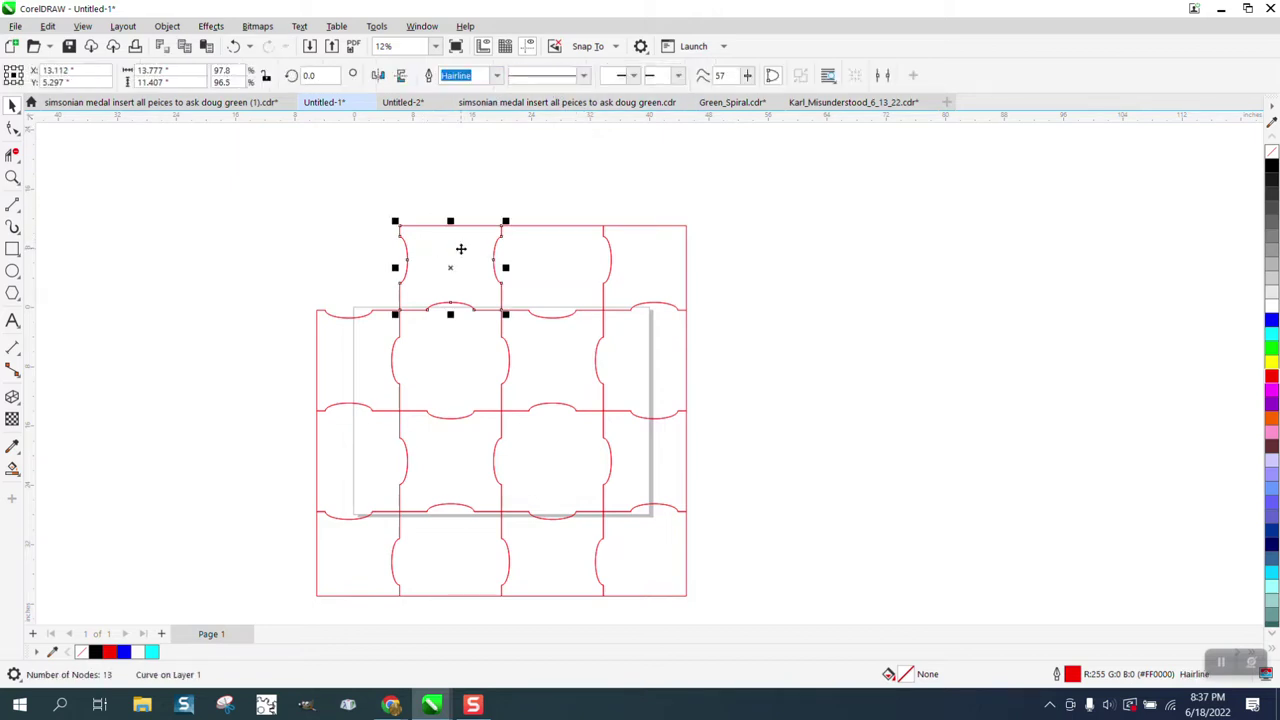
# Nudge the top-left piece up out of the grid and delete it
pyautogui.press('Up')
pyautogui.click(671, 192)
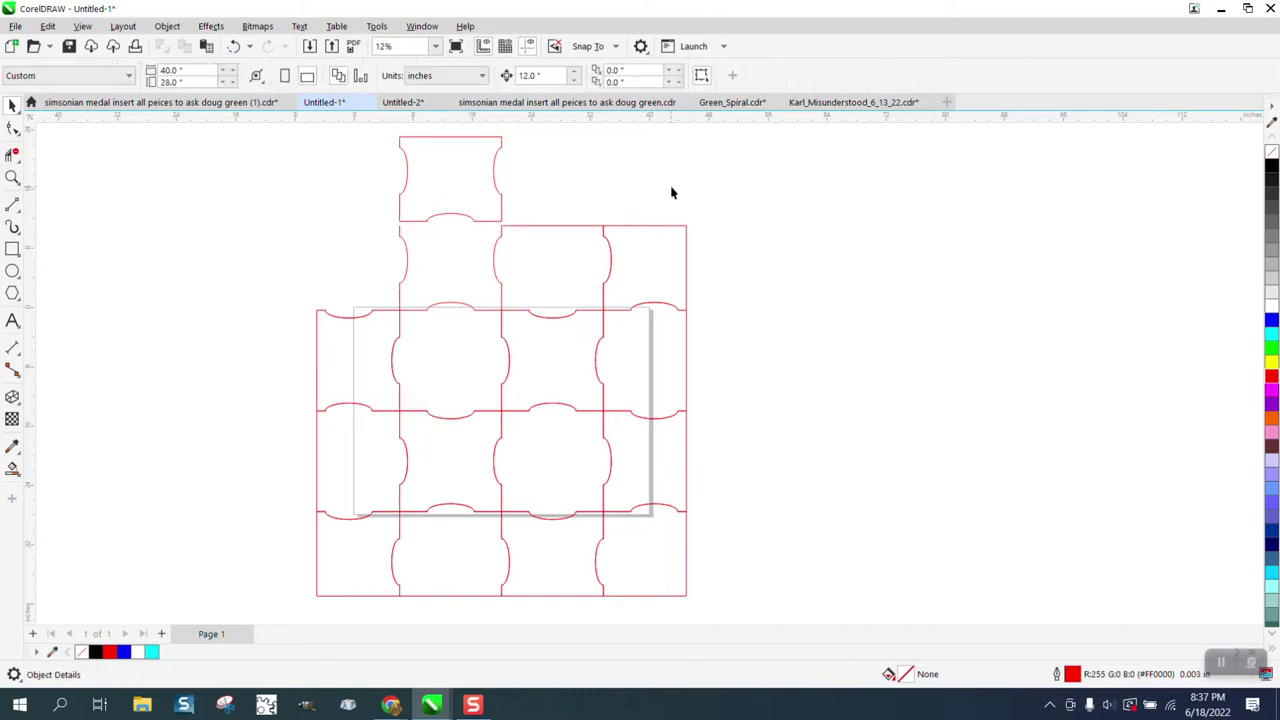
pyautogui.click(477, 178)
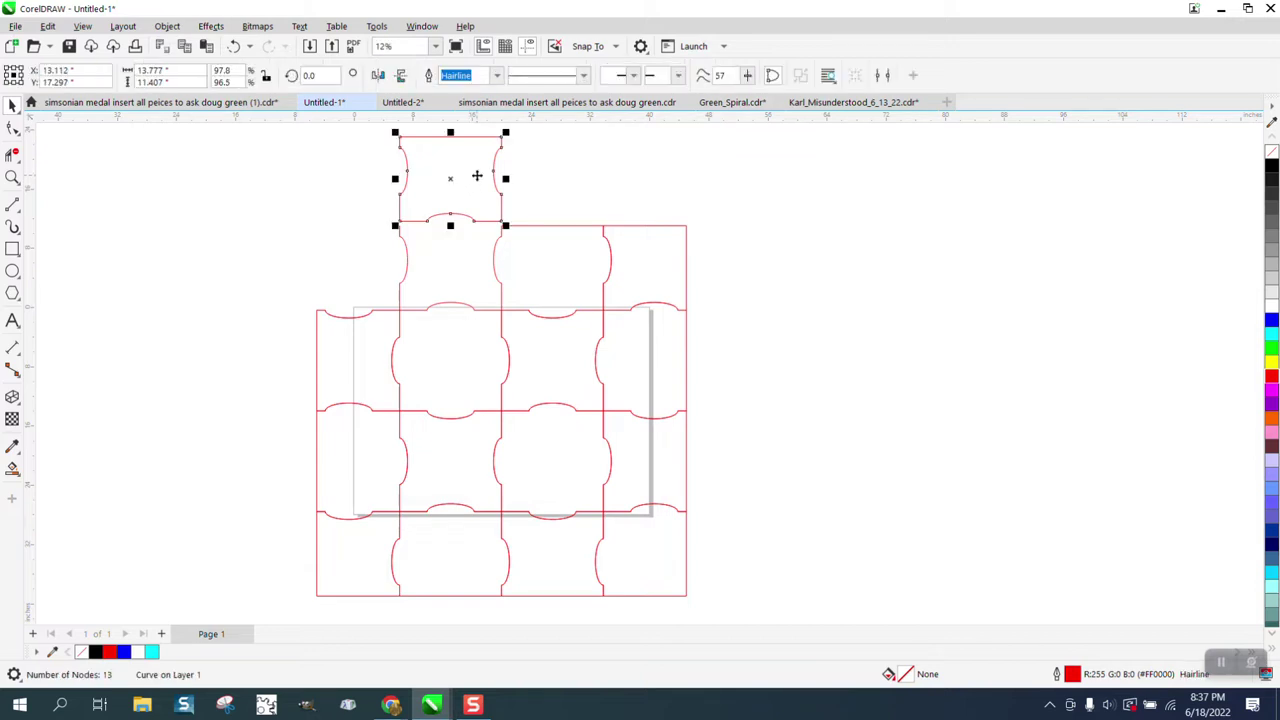
pyautogui.press('Delete')
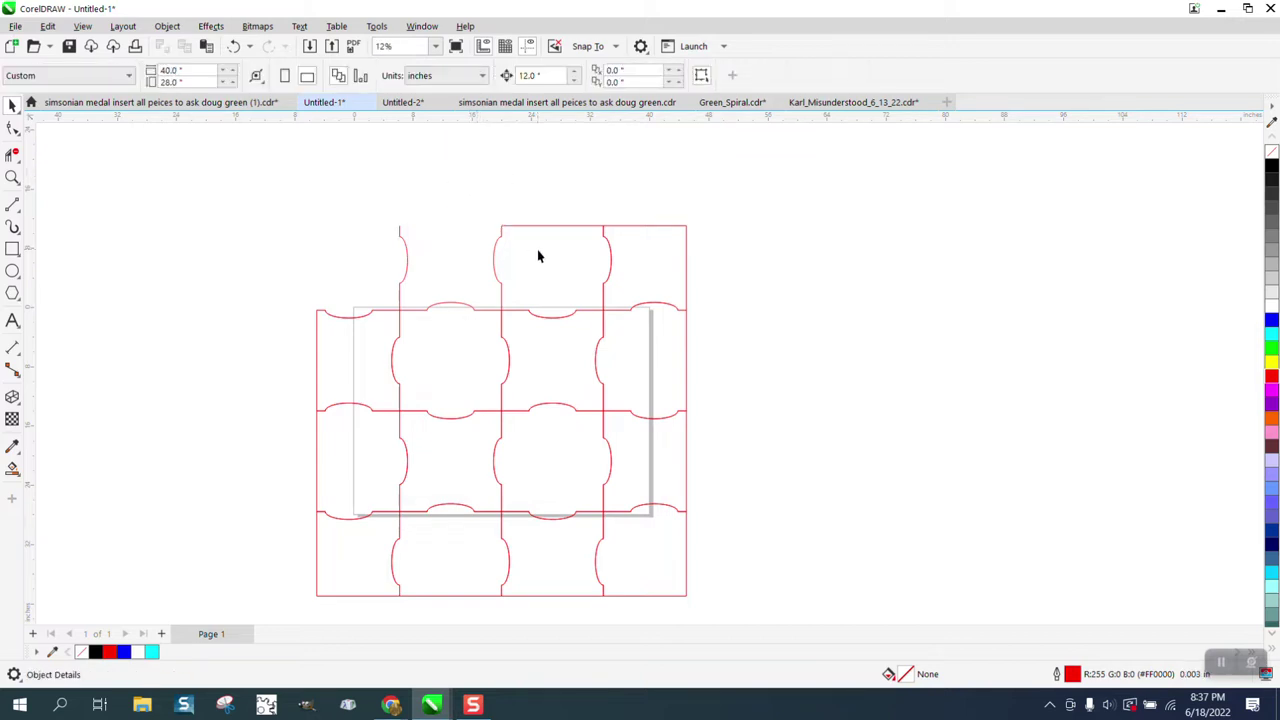
# Delete the centre piece and its left neighbour, then undo both deletions
pyautogui.click(562, 363)
pyautogui.press('Delete')
pyautogui.click(462, 360)
pyautogui.press('Delete')
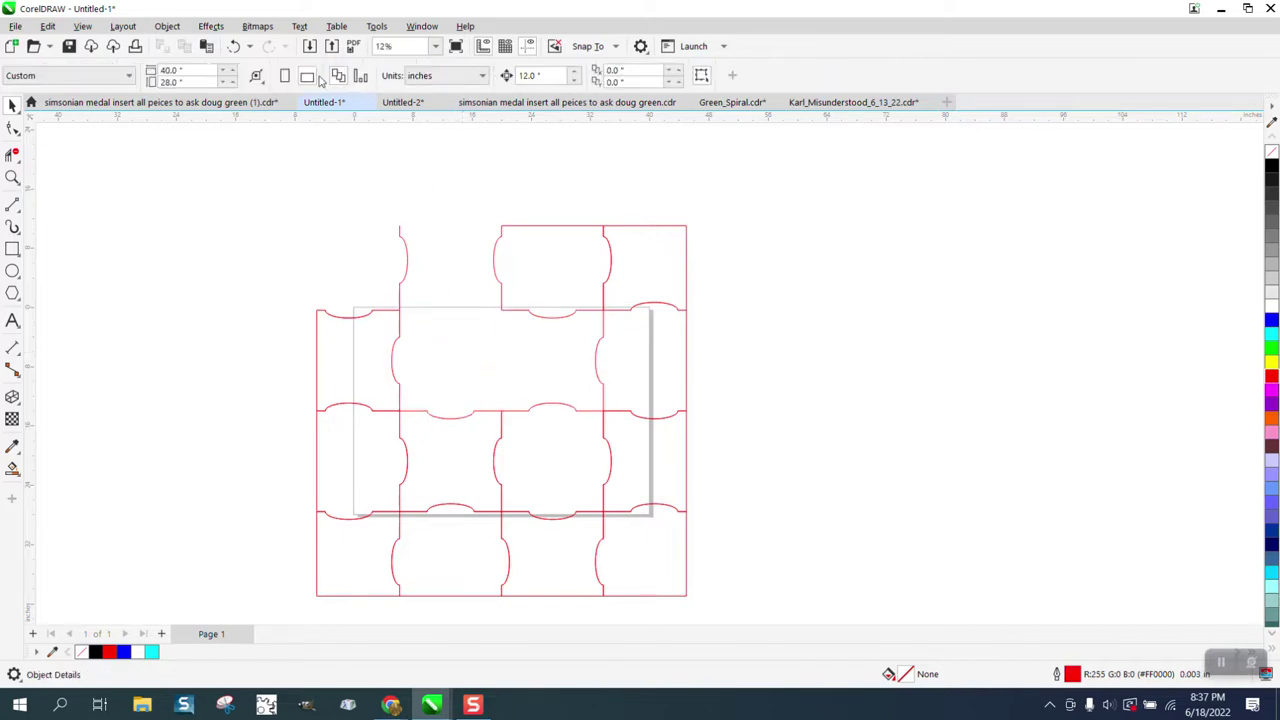
pyautogui.click(233, 46)
pyautogui.hotkey('ctrl', 'z')
pyautogui.click(800, 340)
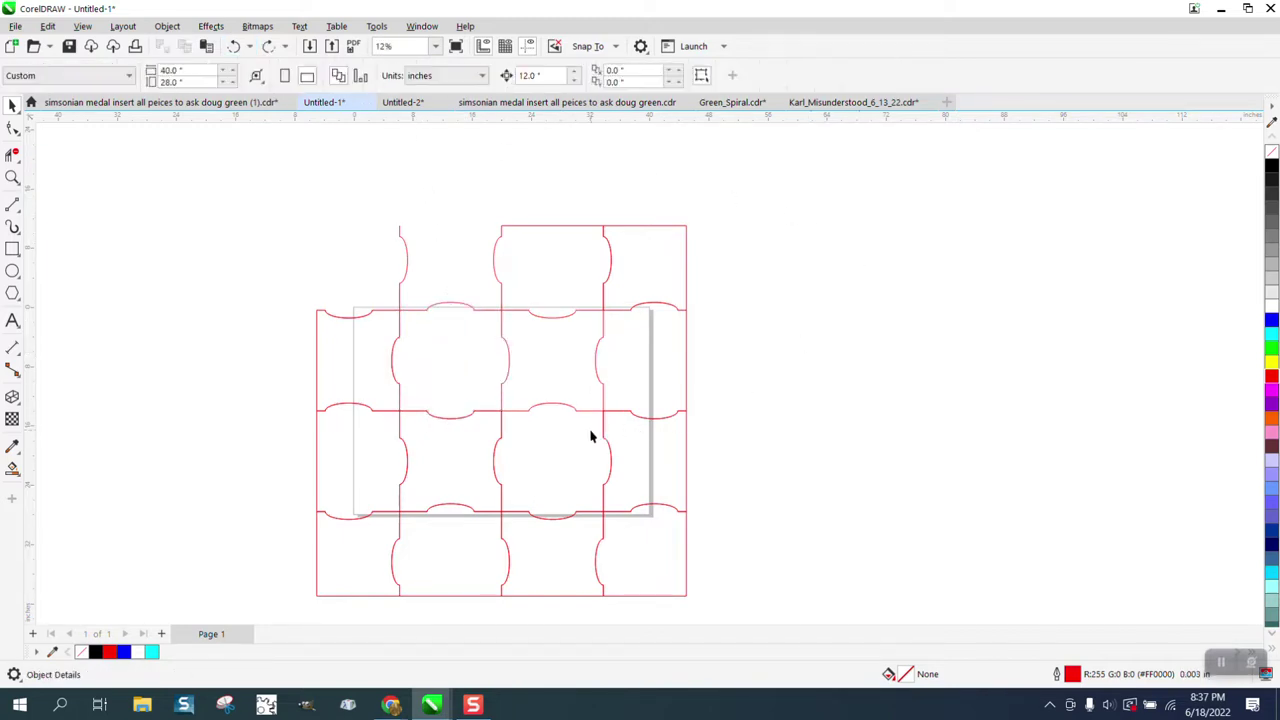
# Delete two middle-row pieces and the bottom-middle piece, restoring the first and the bottom-middle one
pyautogui.click(590, 436)
pyautogui.press('Delete')
pyautogui.click(233, 46)
pyautogui.click(424, 432)
pyautogui.press('Delete')
pyautogui.click(467, 556)
pyautogui.press('Delete')
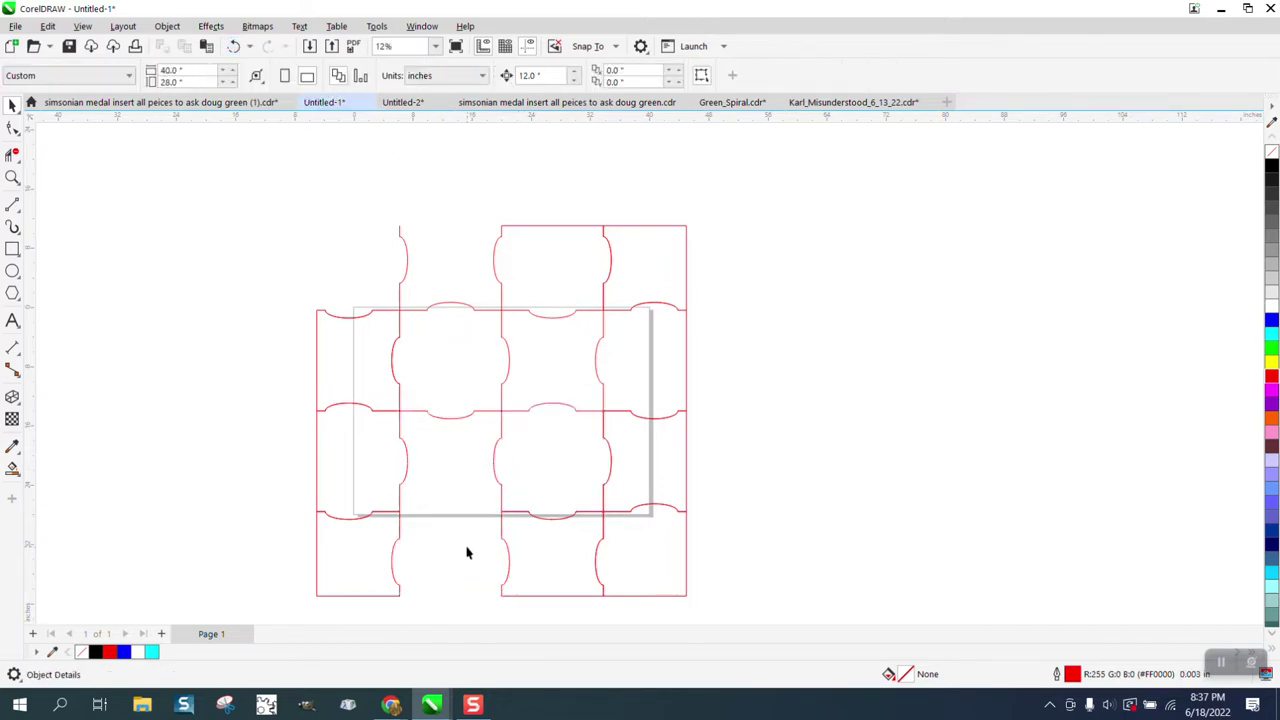
pyautogui.click(233, 46)
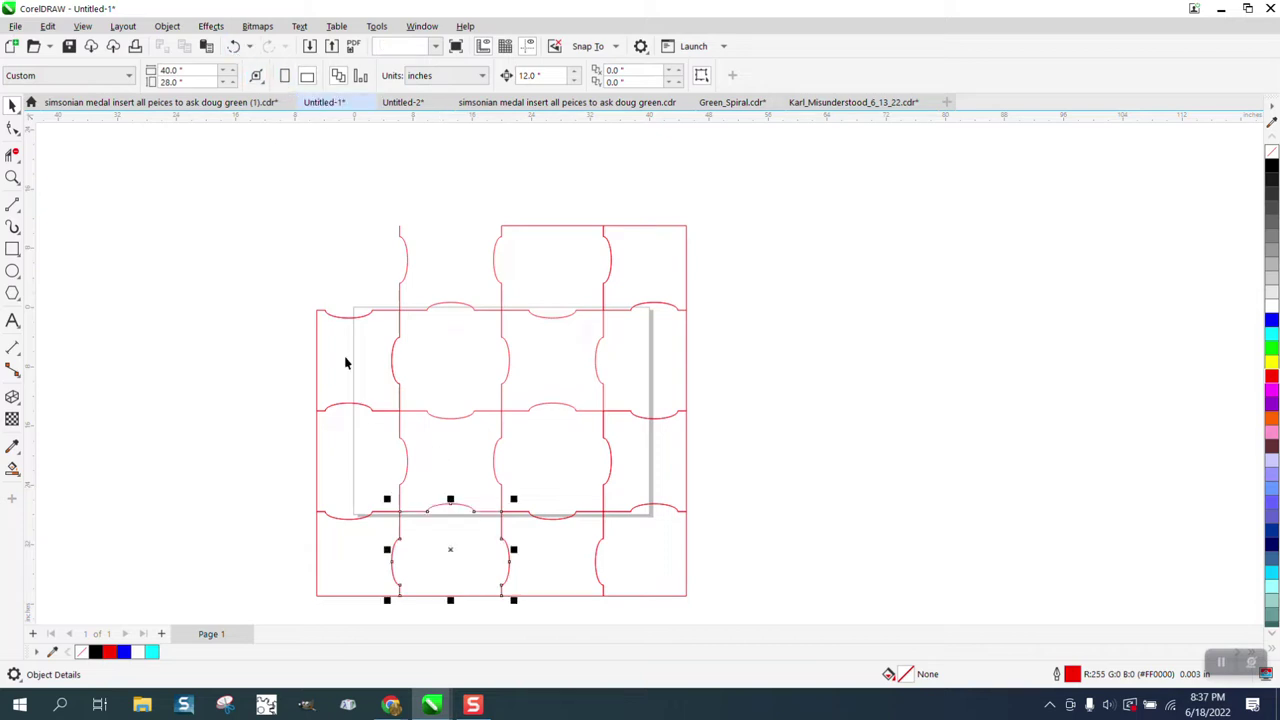
# Delete the bottom-left piece and the left-middle piece, restoring the left-middle one
pyautogui.click(364, 530)
pyautogui.press('Delete')
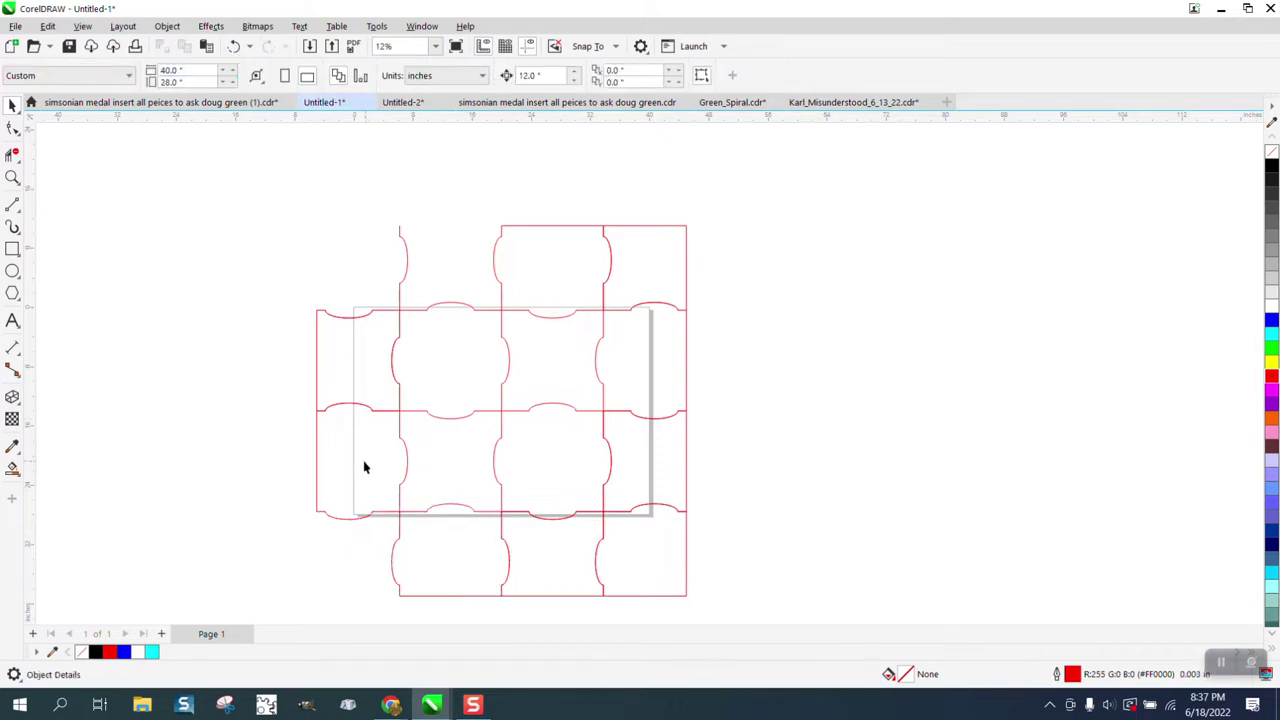
pyautogui.click(360, 466)
pyautogui.press('Delete')
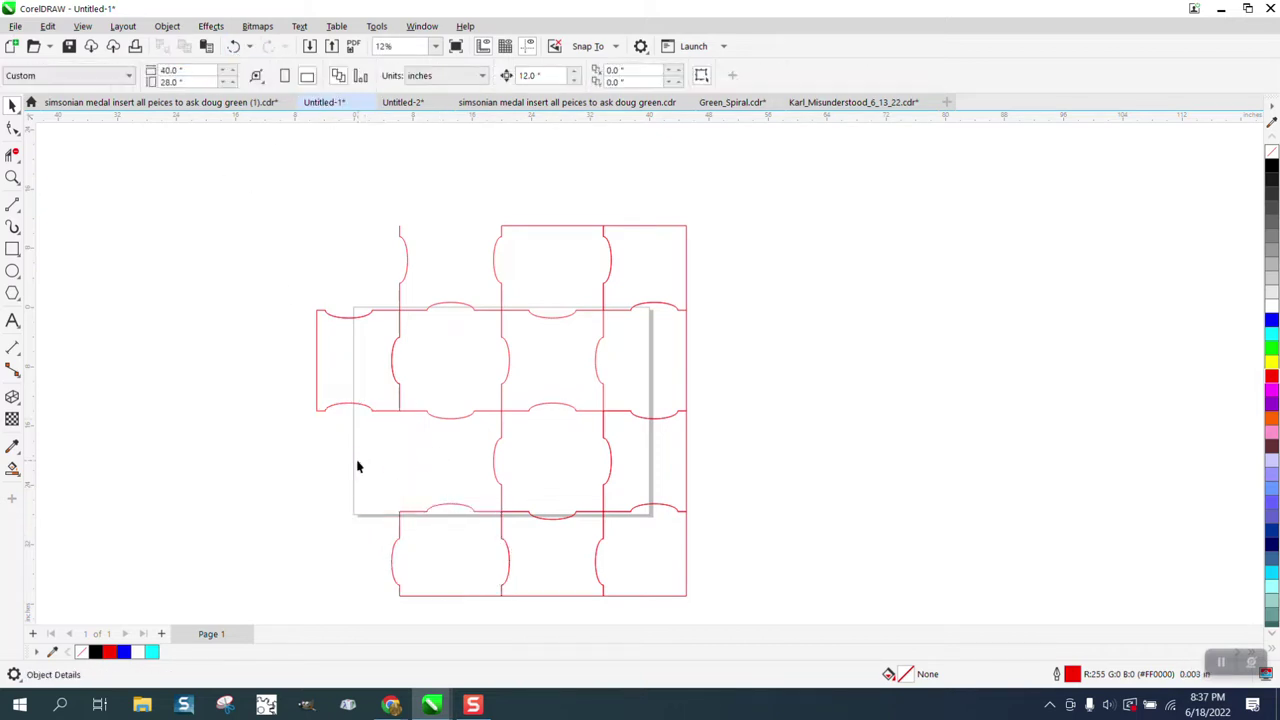
pyautogui.click(233, 46)
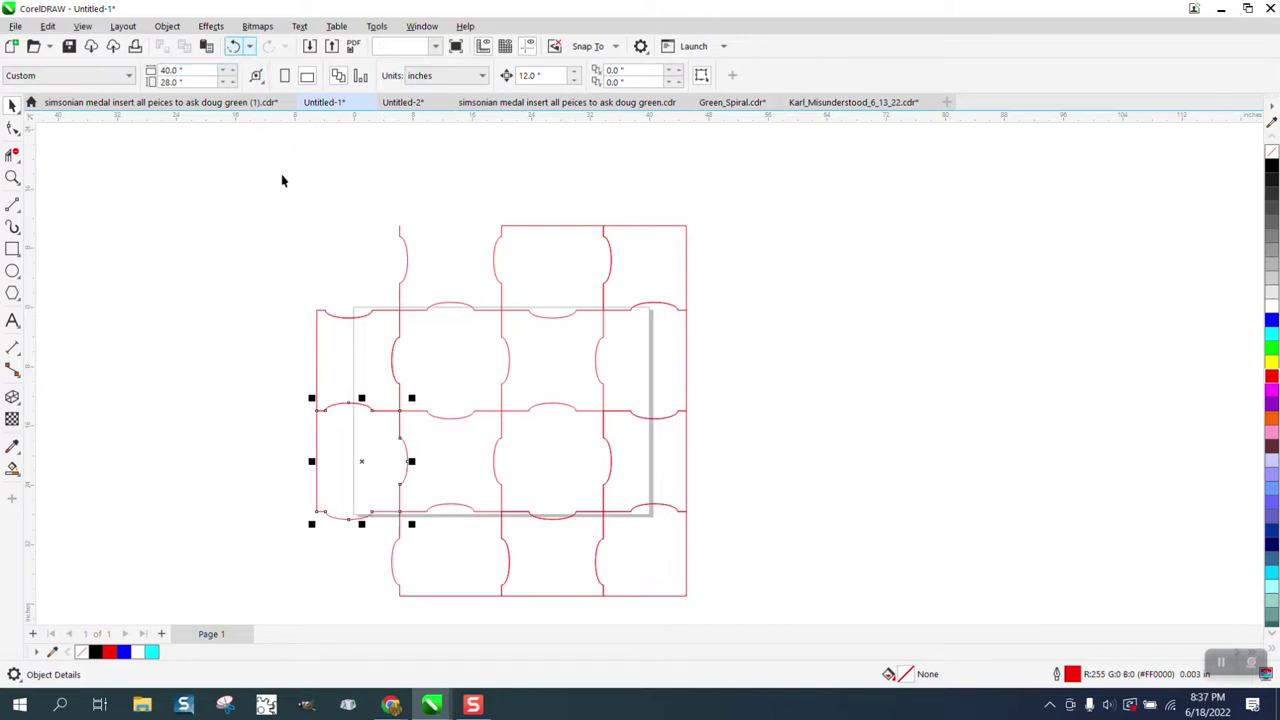
pyautogui.click(326, 344)
# Delete the upper-left piece and the right-middle piece, restoring the right-middle one
pyautogui.click(326, 344)
pyautogui.press('Delete')
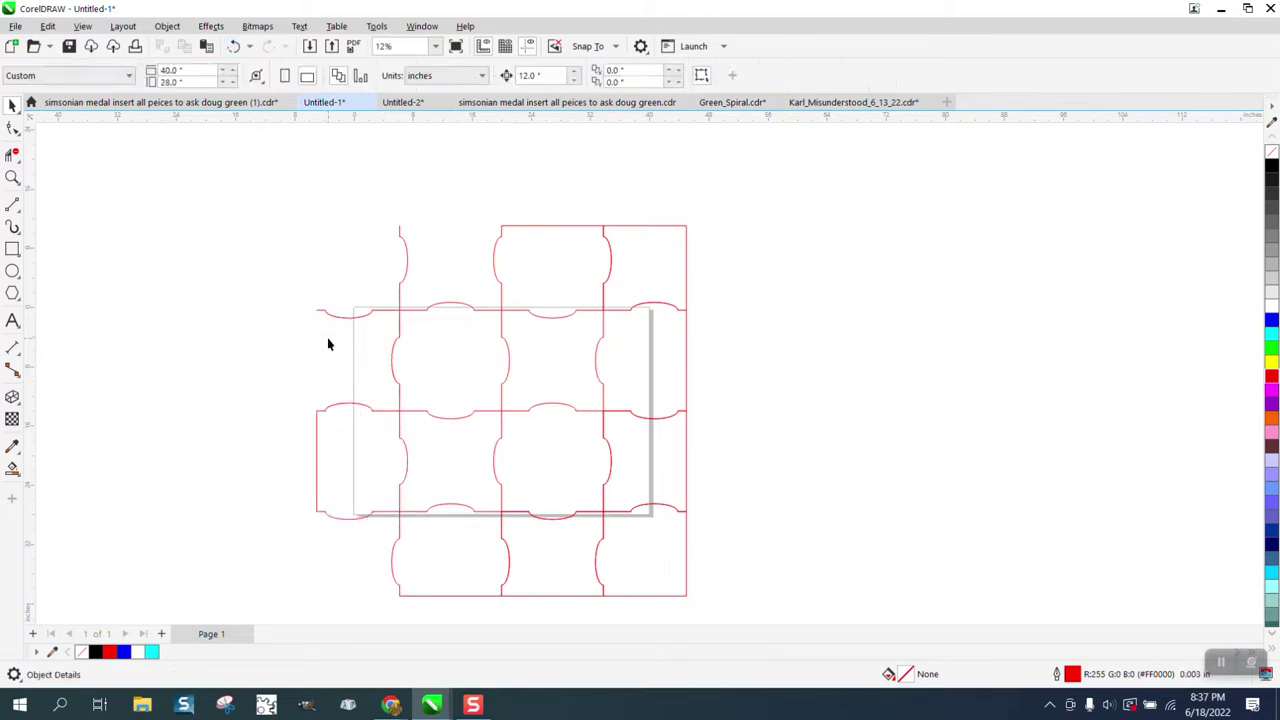
pyautogui.click(655, 366)
pyautogui.press('Delete')
pyautogui.click(235, 46)
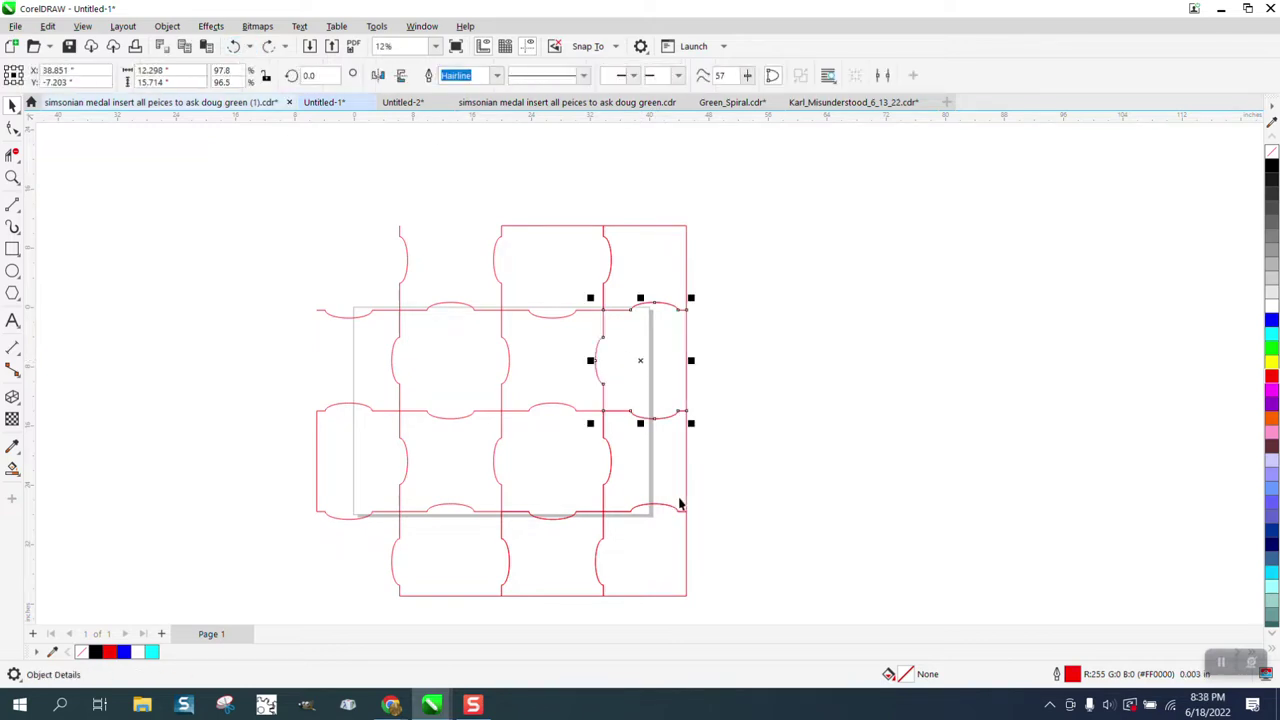
# Delete the lower-right and bottom-right pieces, restoring the bottom-right corner piece
pyautogui.click(651, 468)
pyautogui.press('Delete')
pyautogui.click(676, 556)
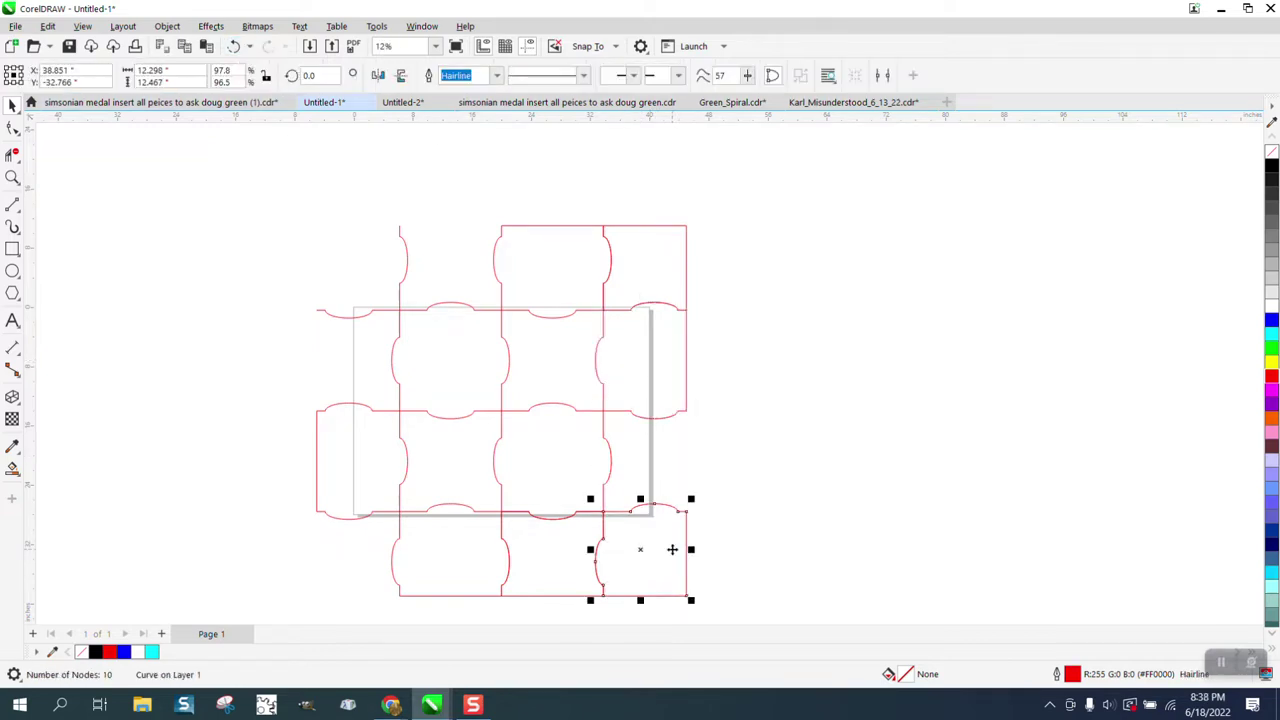
pyautogui.press('Delete')
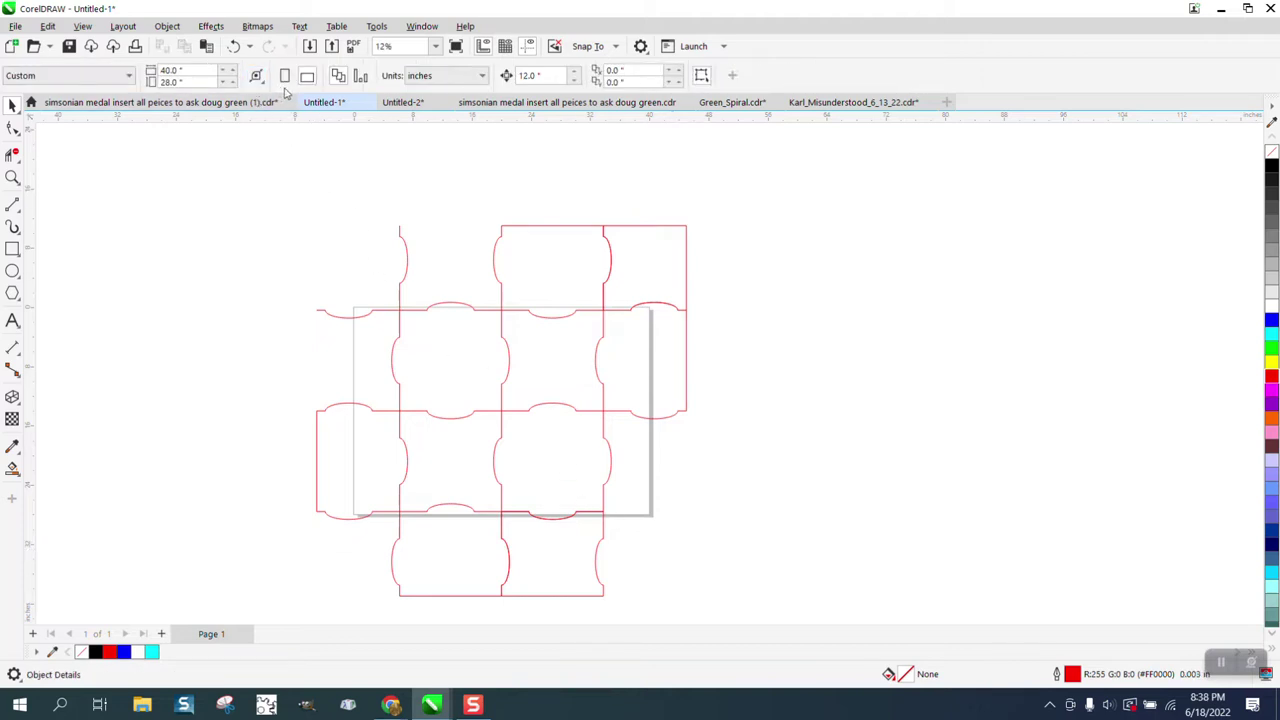
pyautogui.click(235, 46)
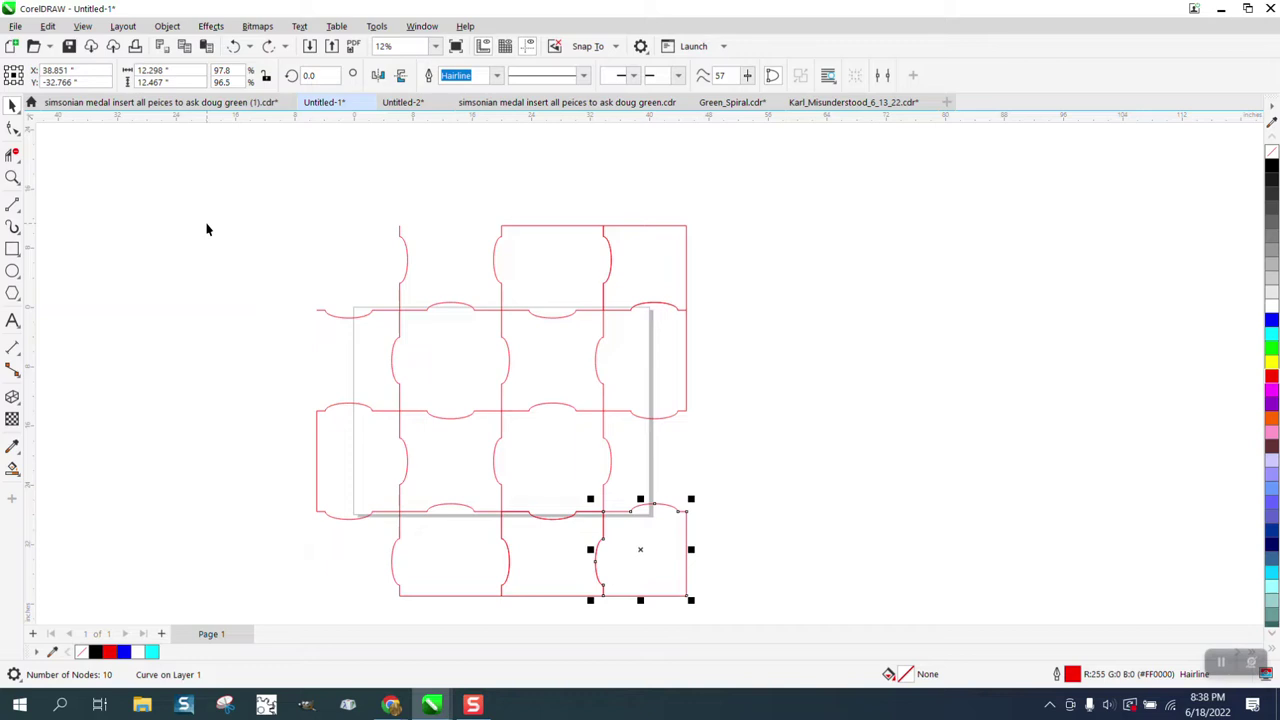
# Try Virtual Segment Delete on the top-middle piece's edges, then undo it
pyautogui.click(12, 153)
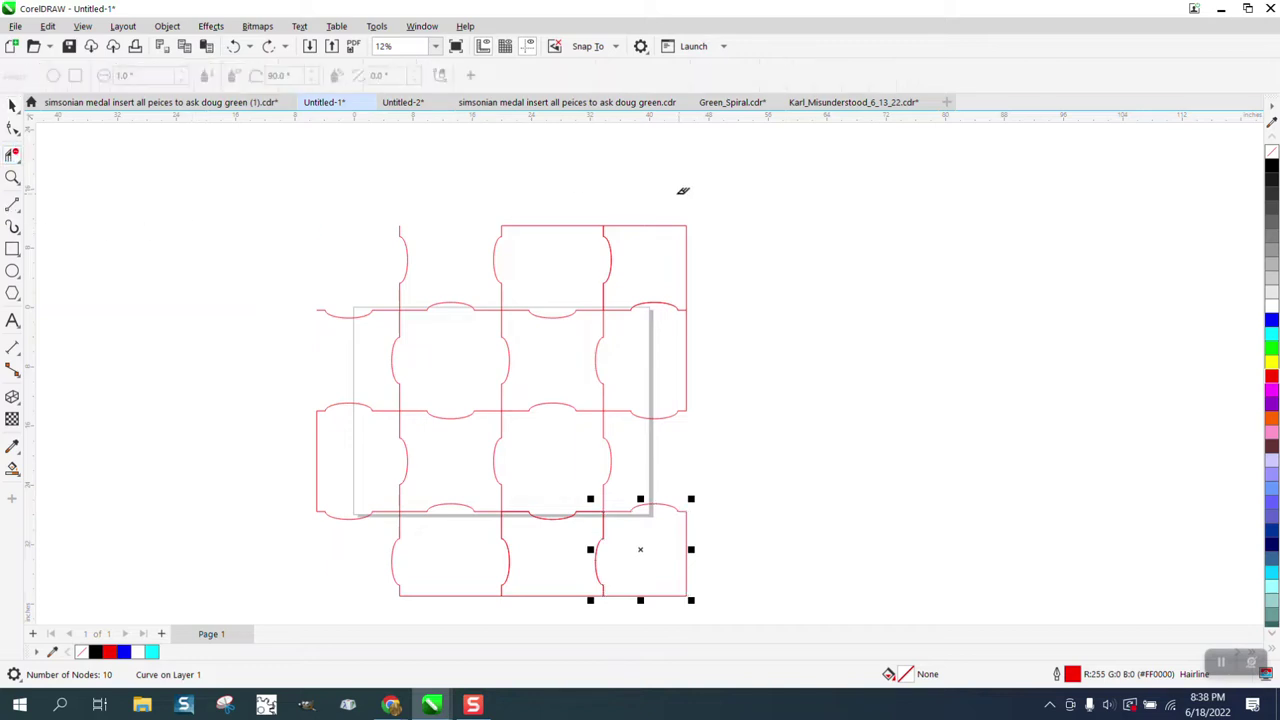
pyautogui.moveTo(651, 205); pyautogui.dragTo(723, 247)
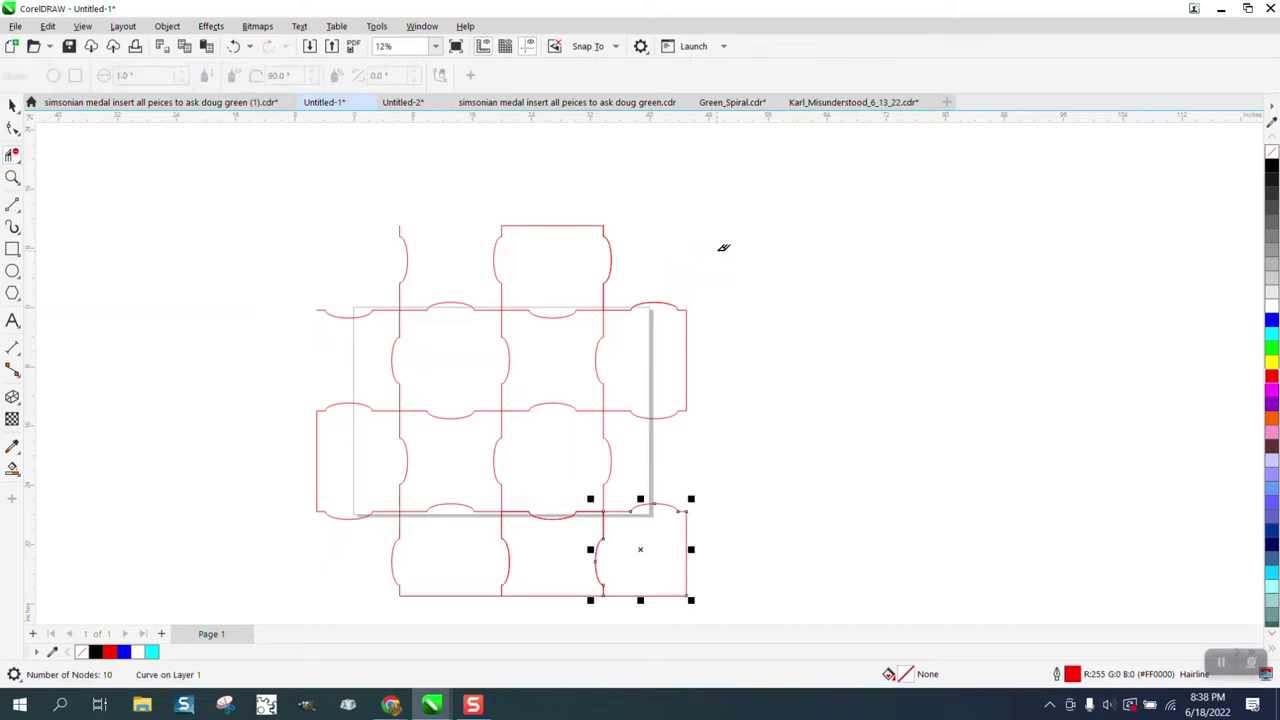
pyautogui.click(562, 229)
pyautogui.click(236, 47)
# Break the top-middle piece apart at its two top corner nodes and delete the detached top edge
pyautogui.click(12, 177)
pyautogui.moveTo(474, 203); pyautogui.dragTo(766, 360)
pyautogui.click(12, 128)
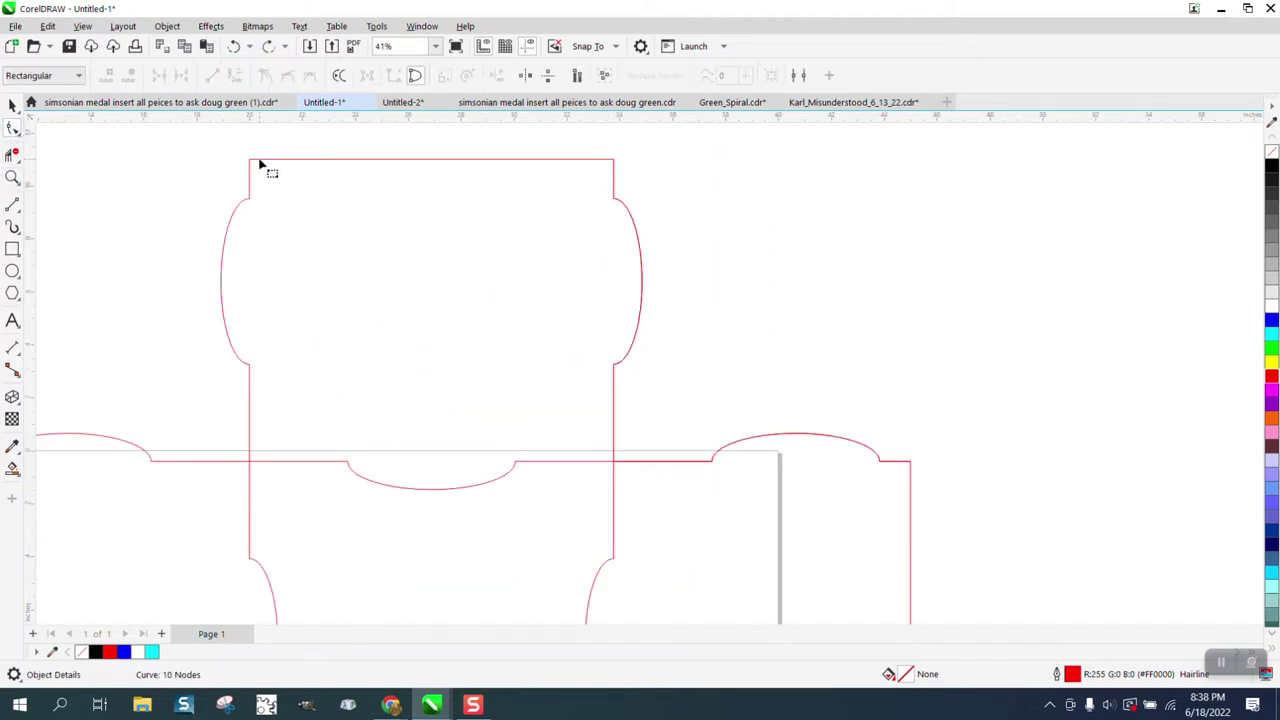
pyautogui.click(261, 161)
pyautogui.moveTo(225, 157); pyautogui.dragTo(686, 177)
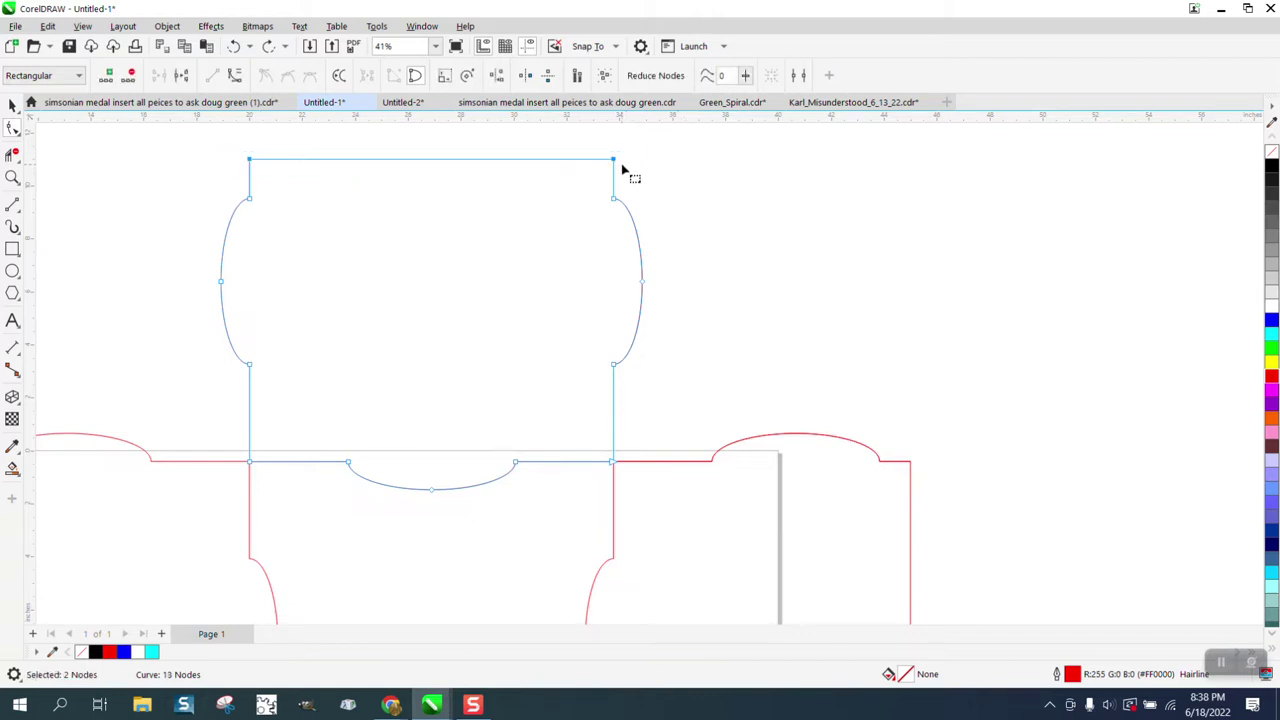
pyautogui.rightClick(613, 163)
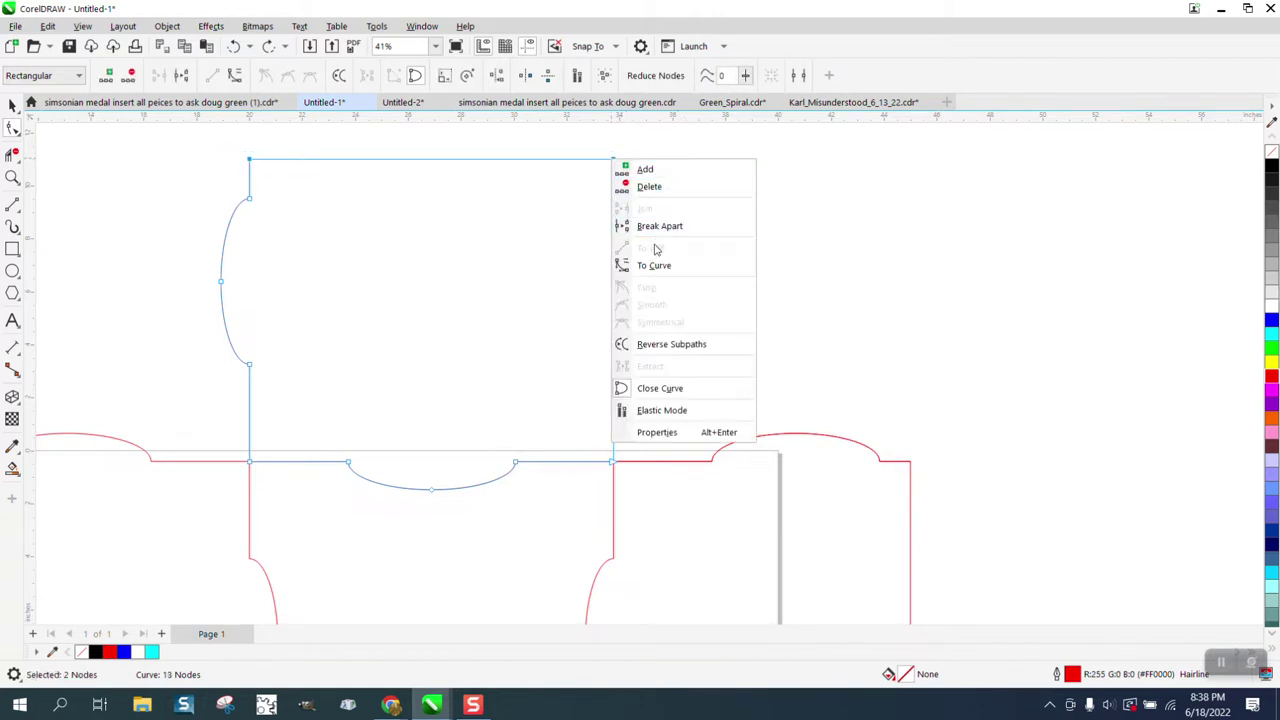
pyautogui.click(649, 226)
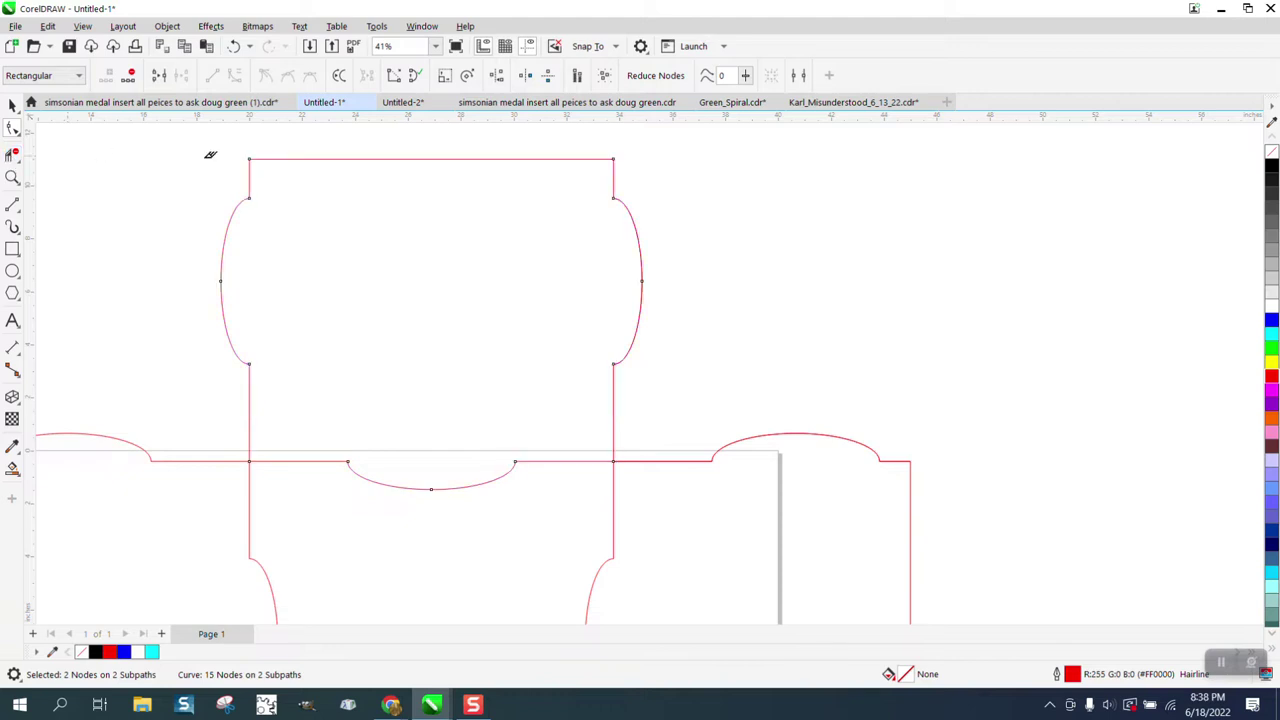
pyautogui.click(372, 158)
pyautogui.press('Delete')
pyautogui.scroll(-3, 368, 150)
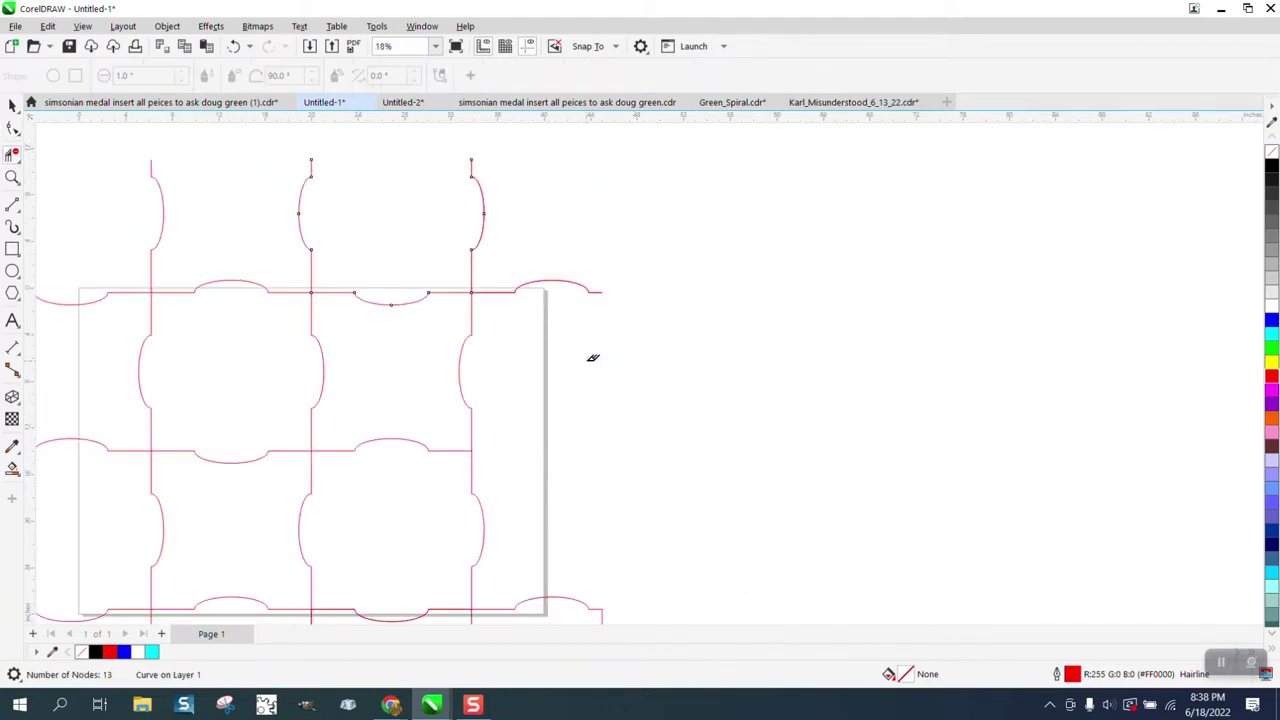
# Break the right-hand piece at its two right-edge nodes and remove its outer right edge
pyautogui.click(12, 128)
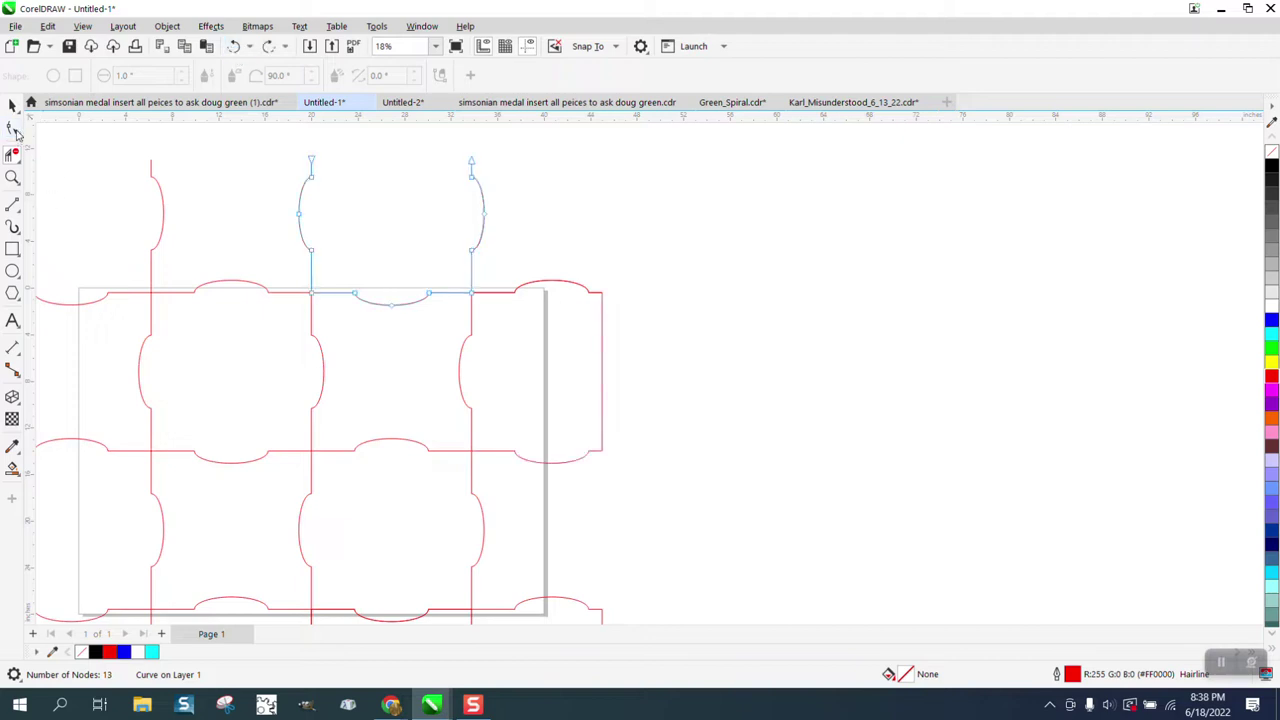
pyautogui.click(602, 300)
pyautogui.moveTo(615, 279); pyautogui.dragTo(600, 469)
pyautogui.rightClick(602, 455)
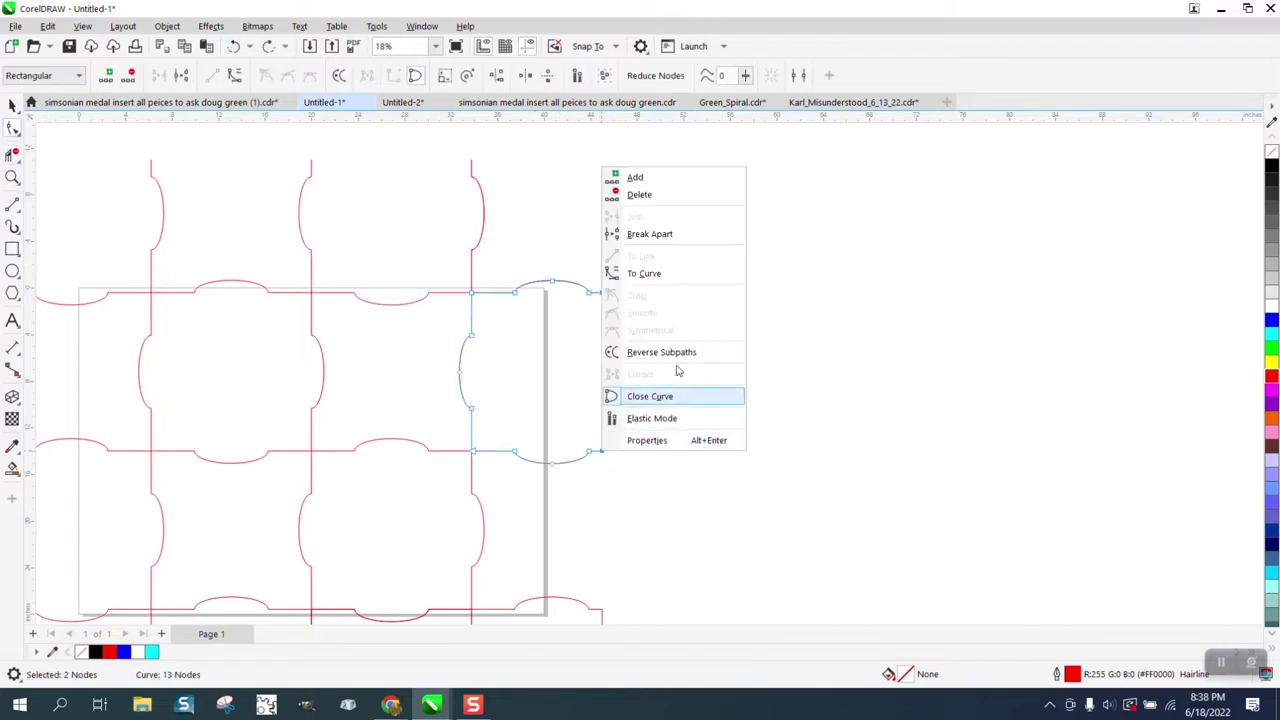
pyautogui.click(660, 238)
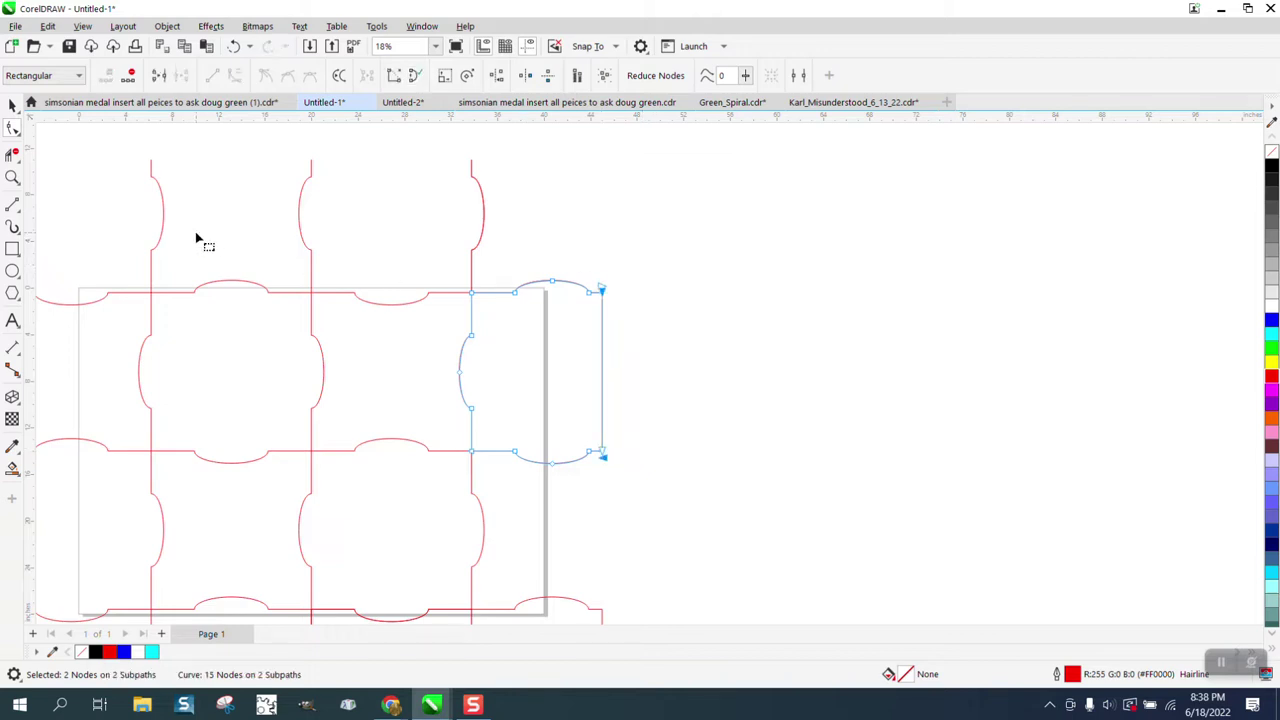
pyautogui.click(12, 155)
pyautogui.click(530, 359)
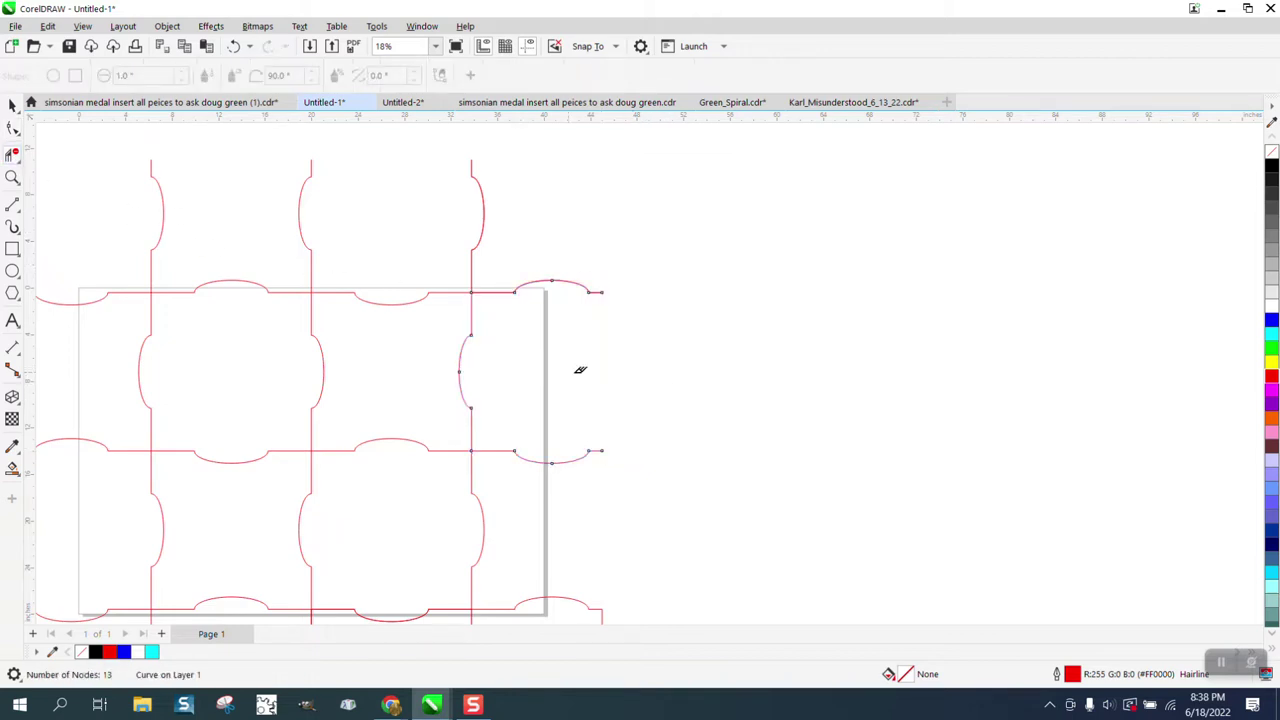
pyautogui.scroll(-3, 580, 366)
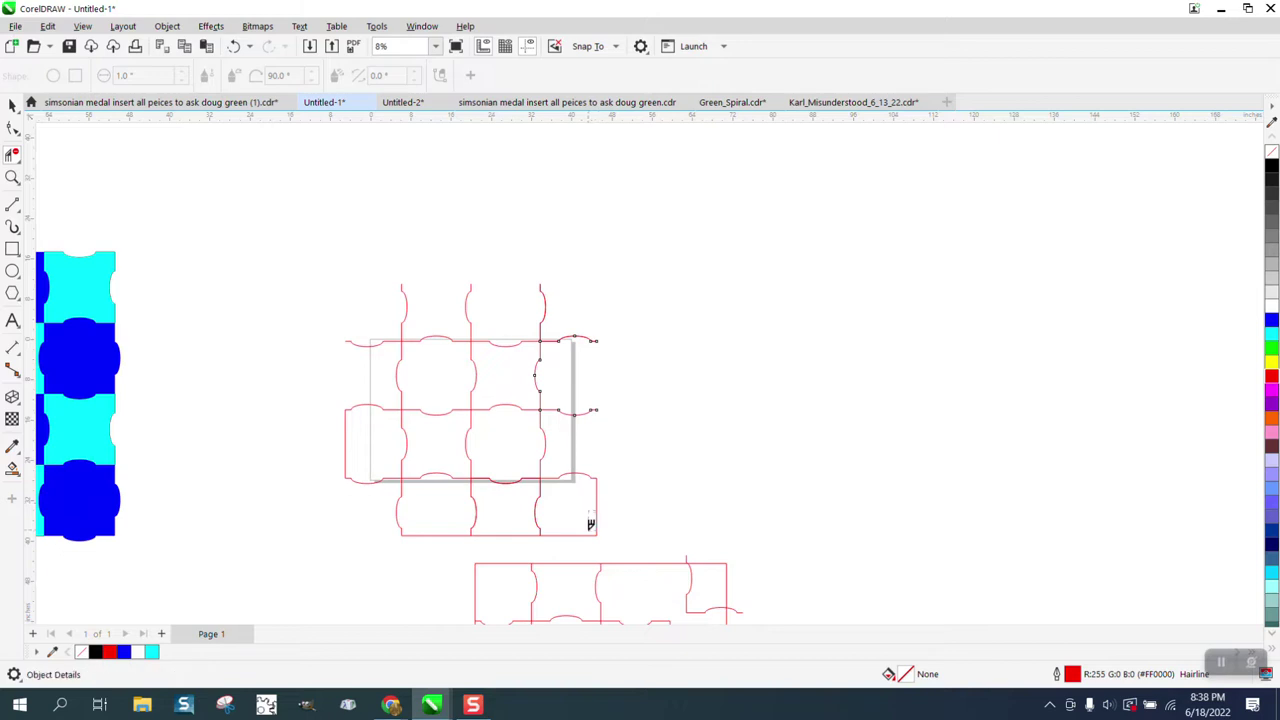
# Remove the bottom-right piece's outer edge segment, then select the next piece's right-edge nodes
pyautogui.click(596, 528)
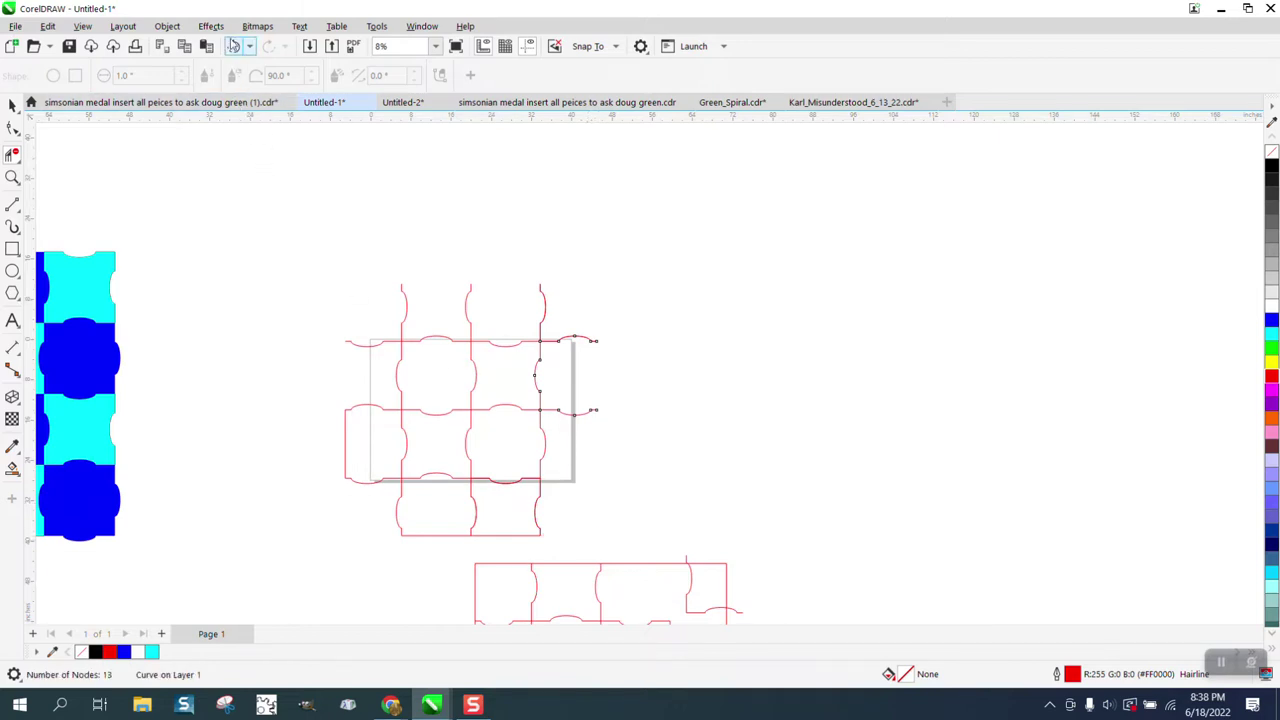
pyautogui.click(12, 177)
pyautogui.click(438, 486)
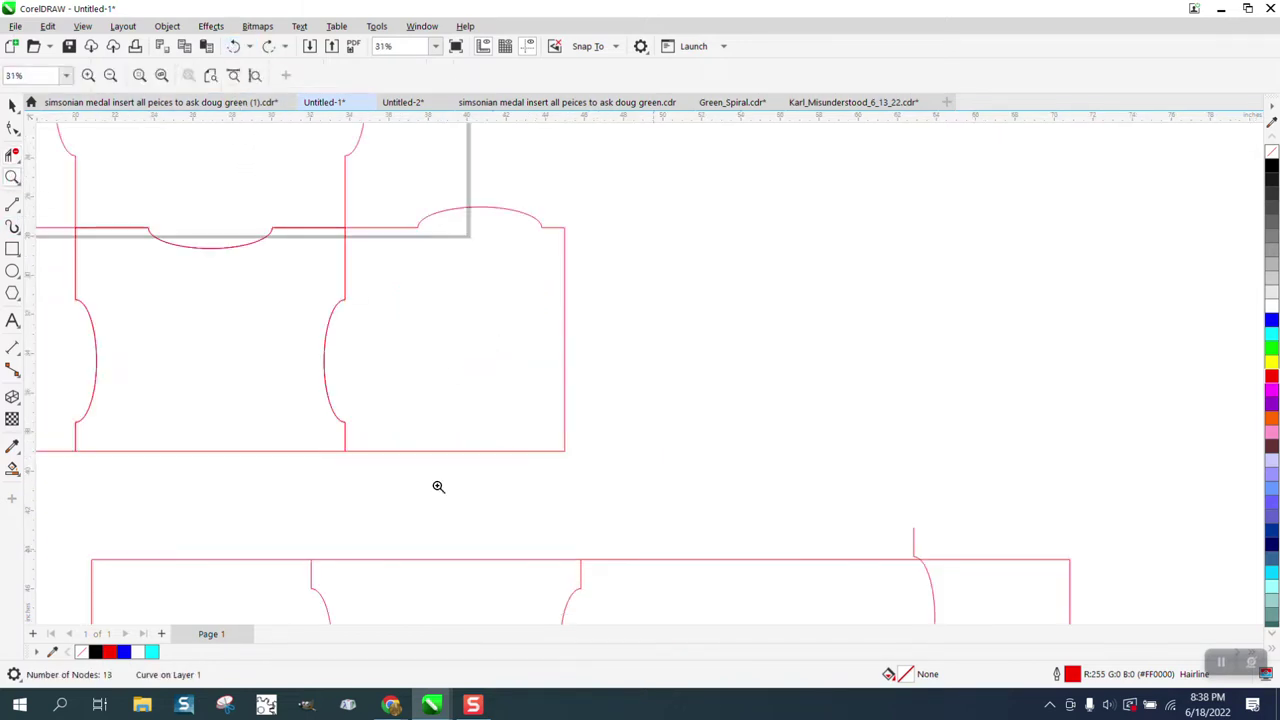
pyautogui.click(12, 128)
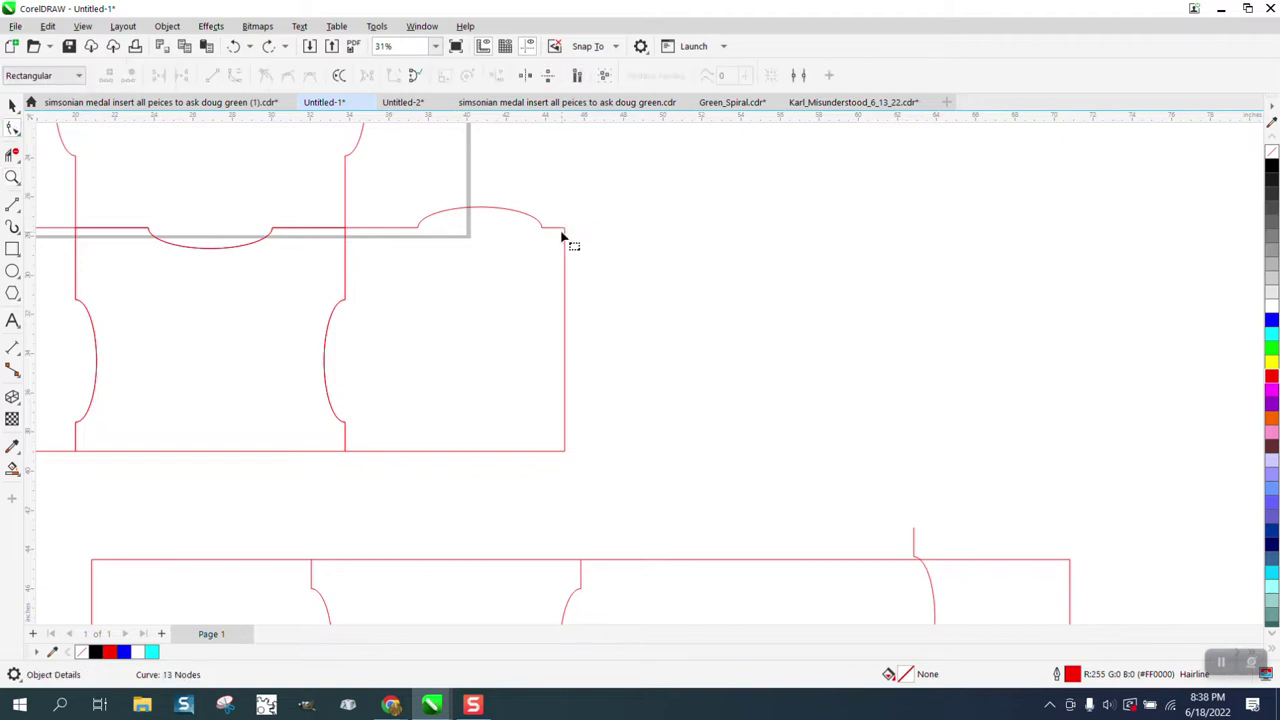
pyautogui.click(563, 237)
pyautogui.moveTo(576, 211); pyautogui.dragTo(558, 479)
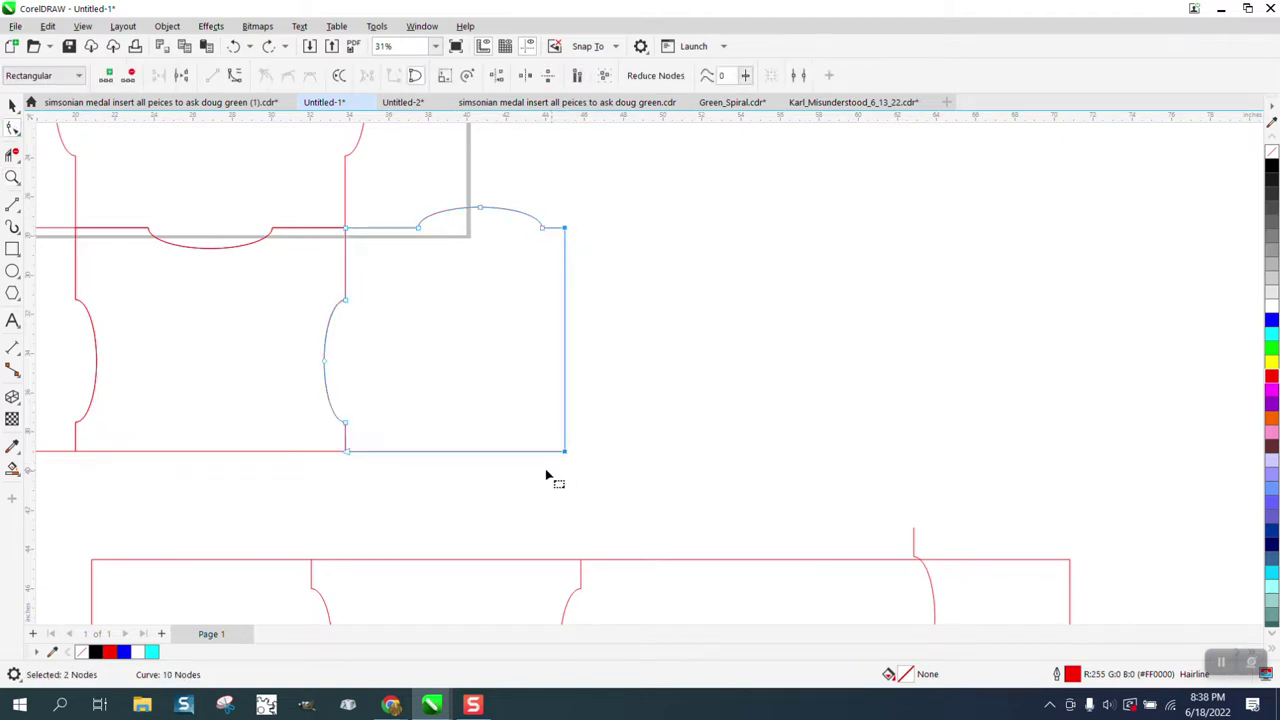
# Break that curve apart at the selected nodes and delete its right vertical and duplicate bottom edges
pyautogui.moveTo(338, 445)
pyautogui.mouseDown()
pyautogui.moveTo(589, 474)
pyautogui.moveTo(328, 468)
pyautogui.mouseUp()
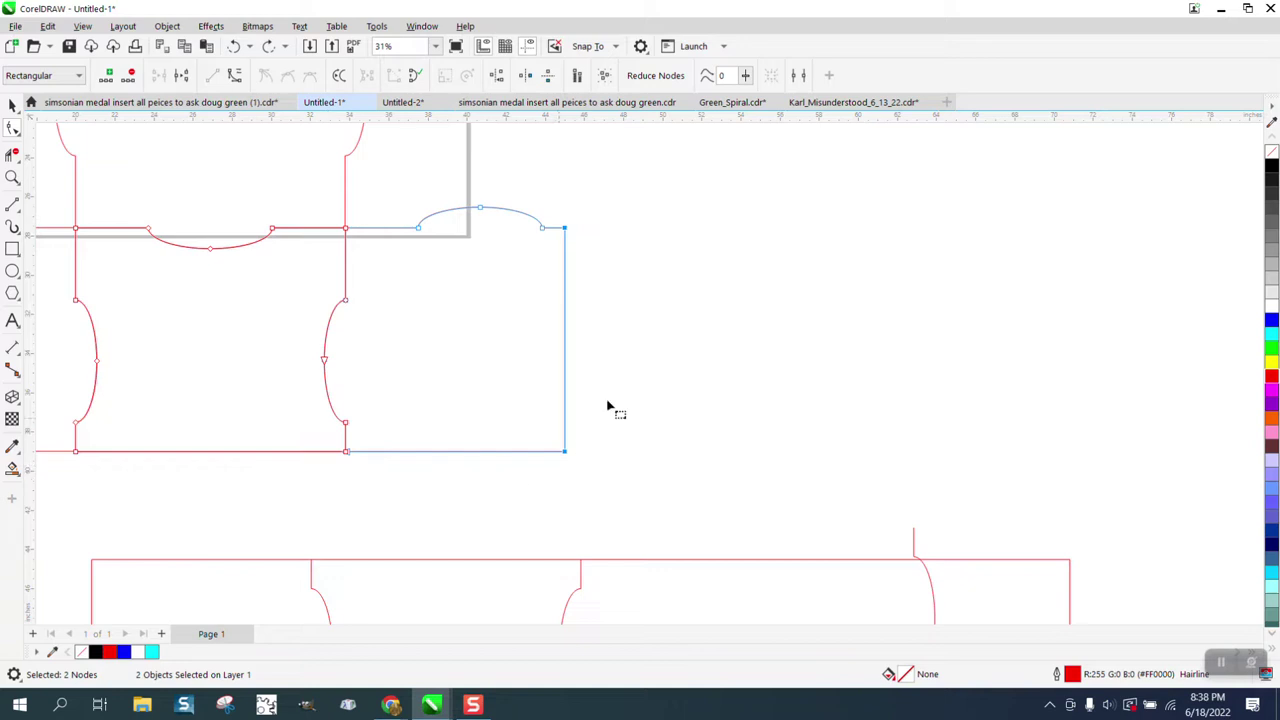
pyautogui.click(561, 285)
pyautogui.rightClick(561, 285)
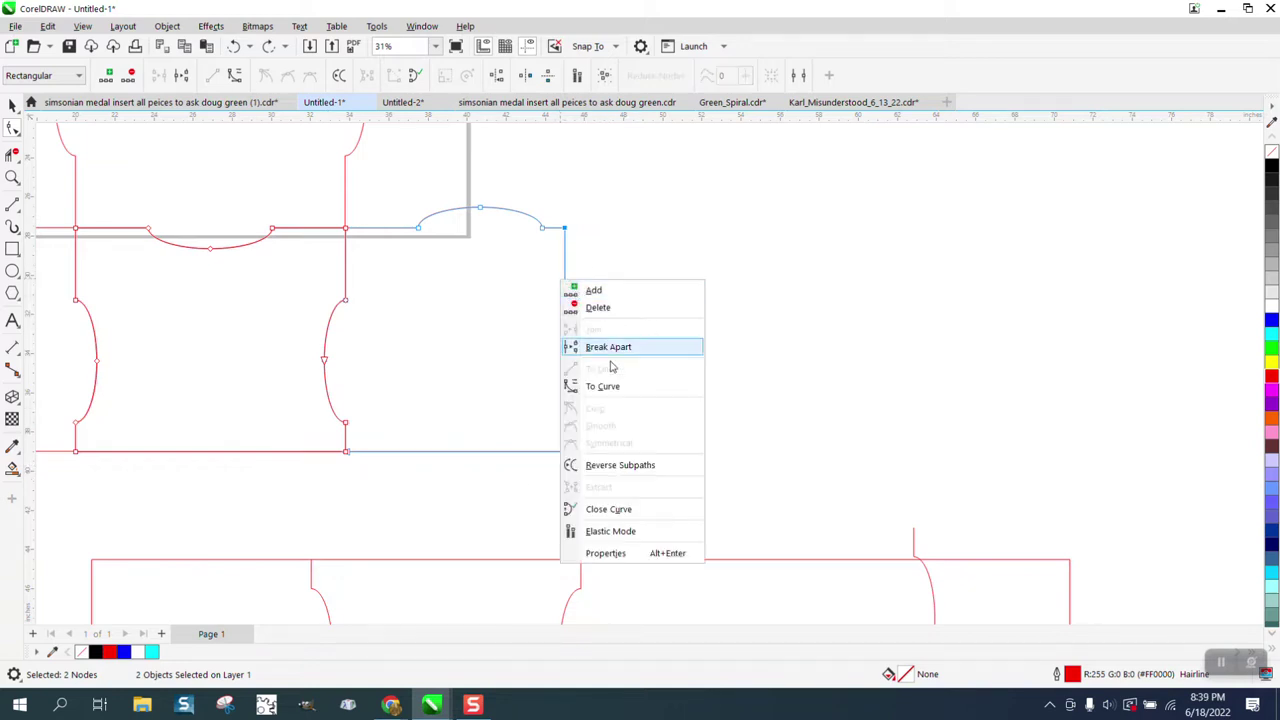
pyautogui.click(608, 347)
pyautogui.click(13, 153)
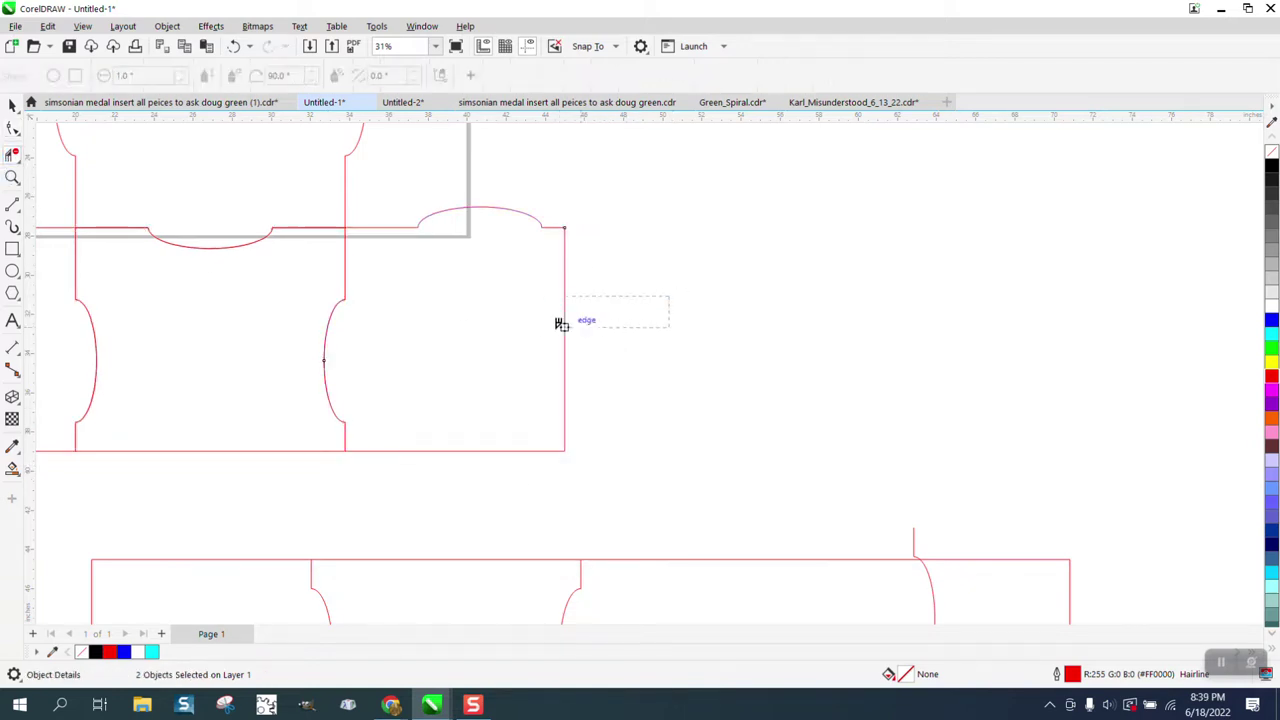
pyautogui.click(562, 325)
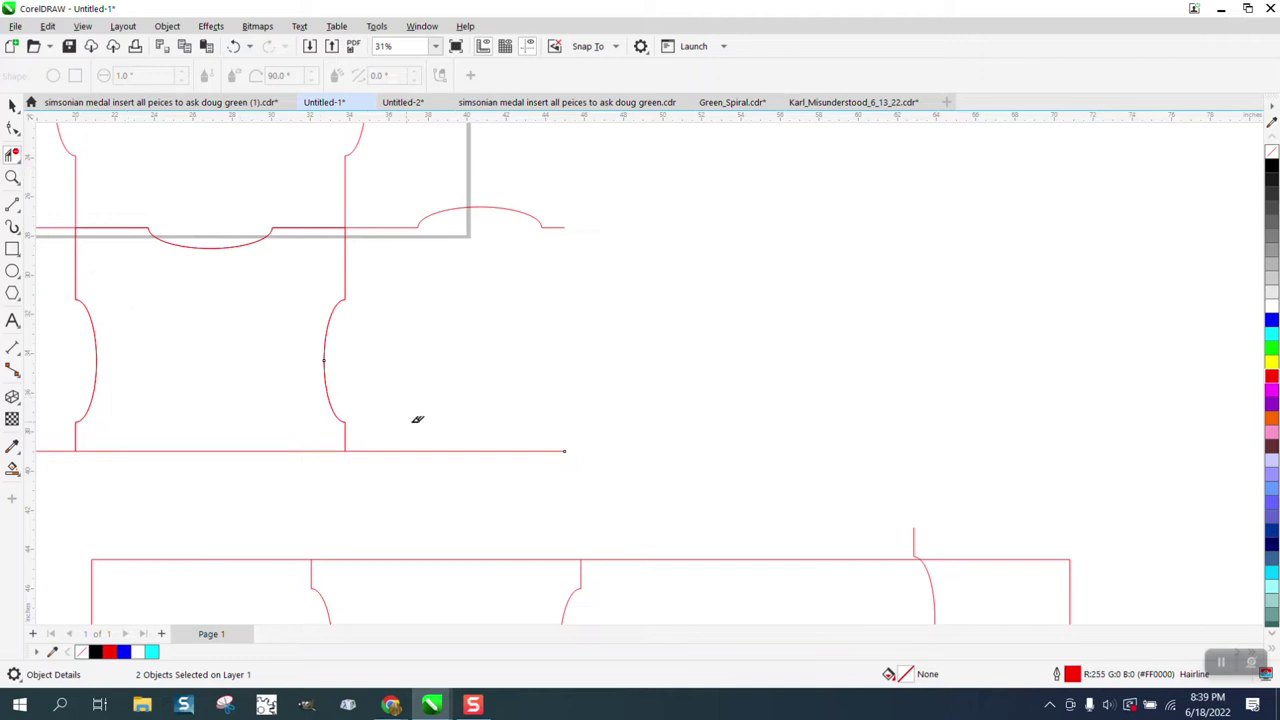
pyautogui.moveTo(418, 426); pyautogui.dragTo(426, 477)
# Break the bottom-left puzzle piece apart at its two bottom corner nodes
pyautogui.scroll(-2, 435, 471)
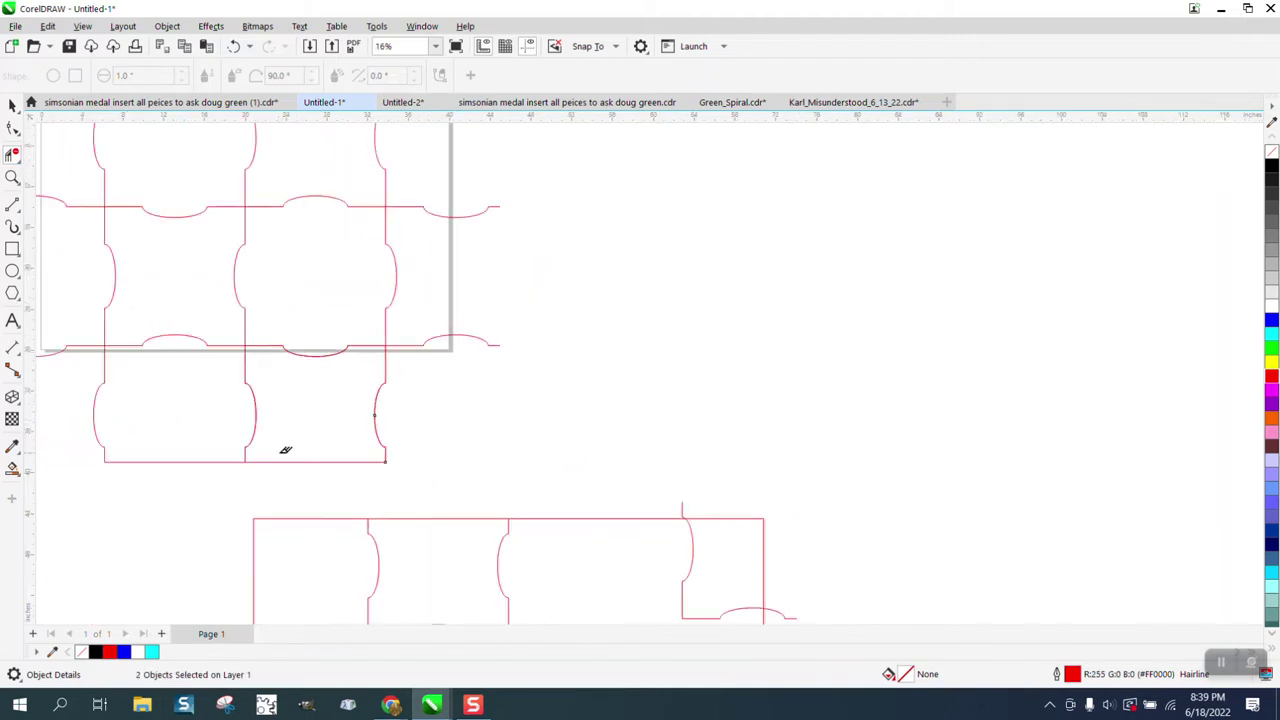
pyautogui.scroll(-1, 331, 463)
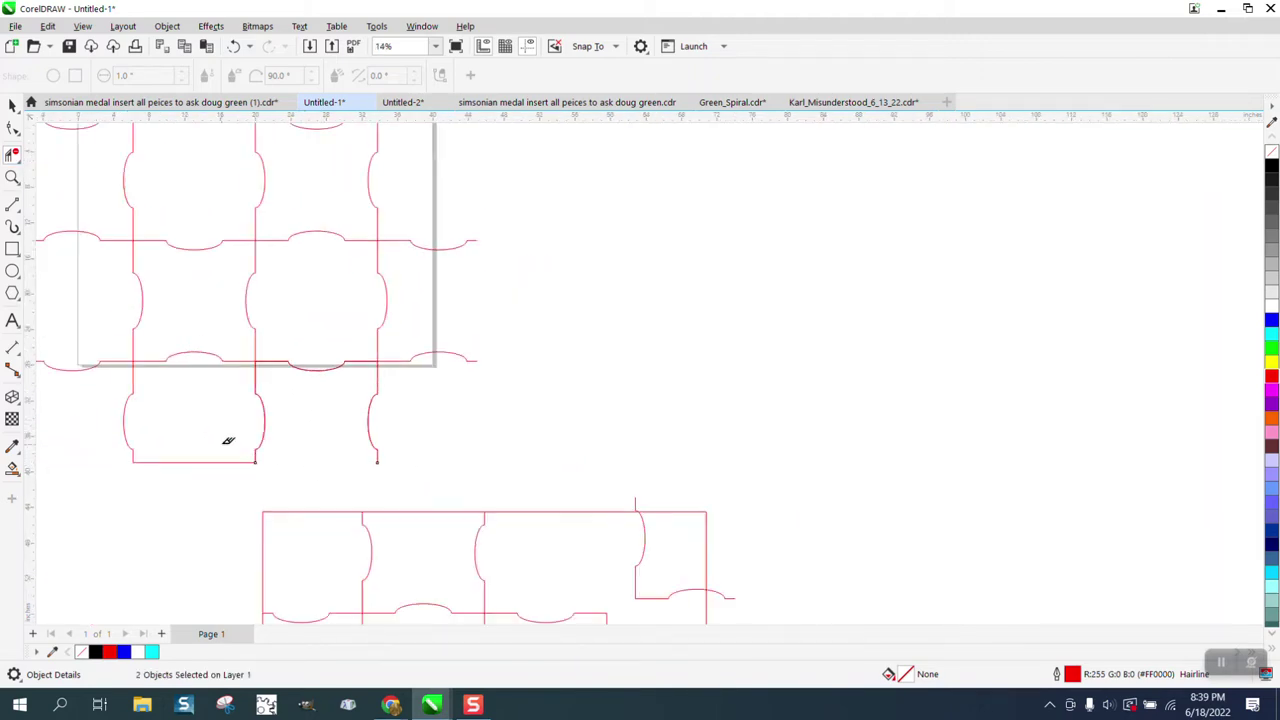
pyautogui.moveTo(226, 440); pyautogui.dragTo(220, 458)
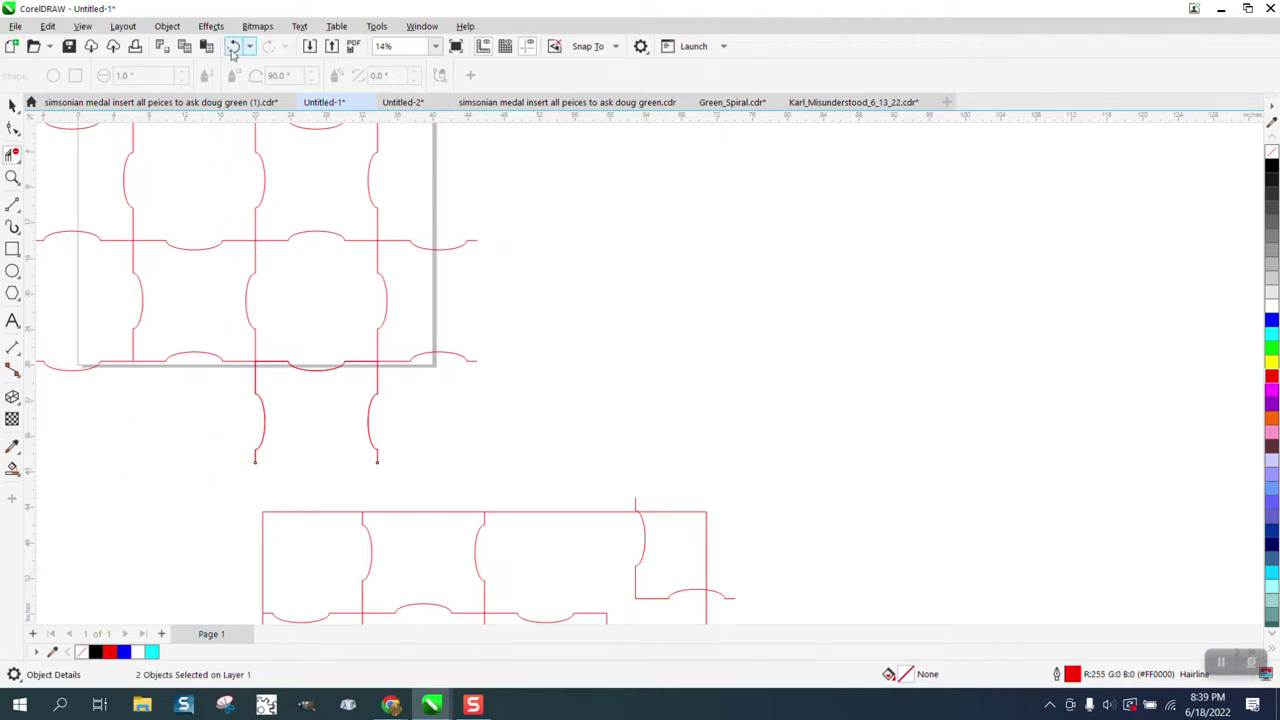
pyautogui.click(233, 46)
pyautogui.click(12, 128)
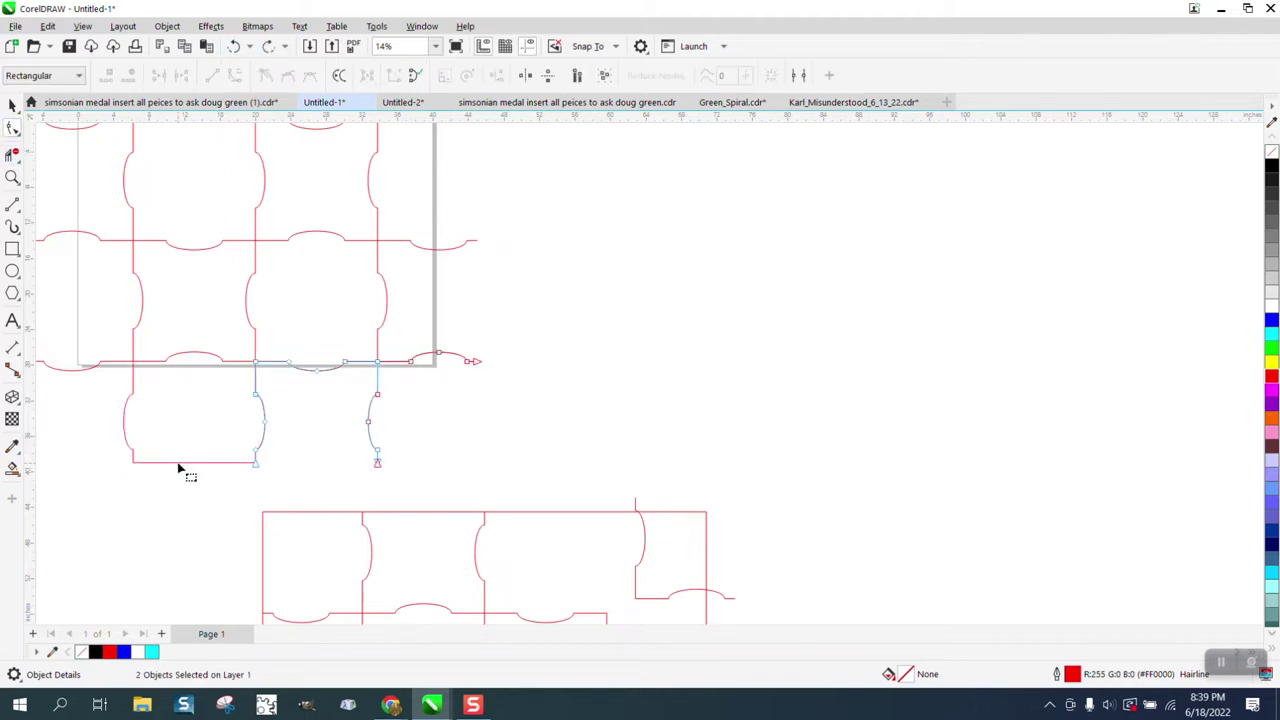
pyautogui.click(124, 466)
pyautogui.moveTo(208, 467); pyautogui.dragTo(257, 471)
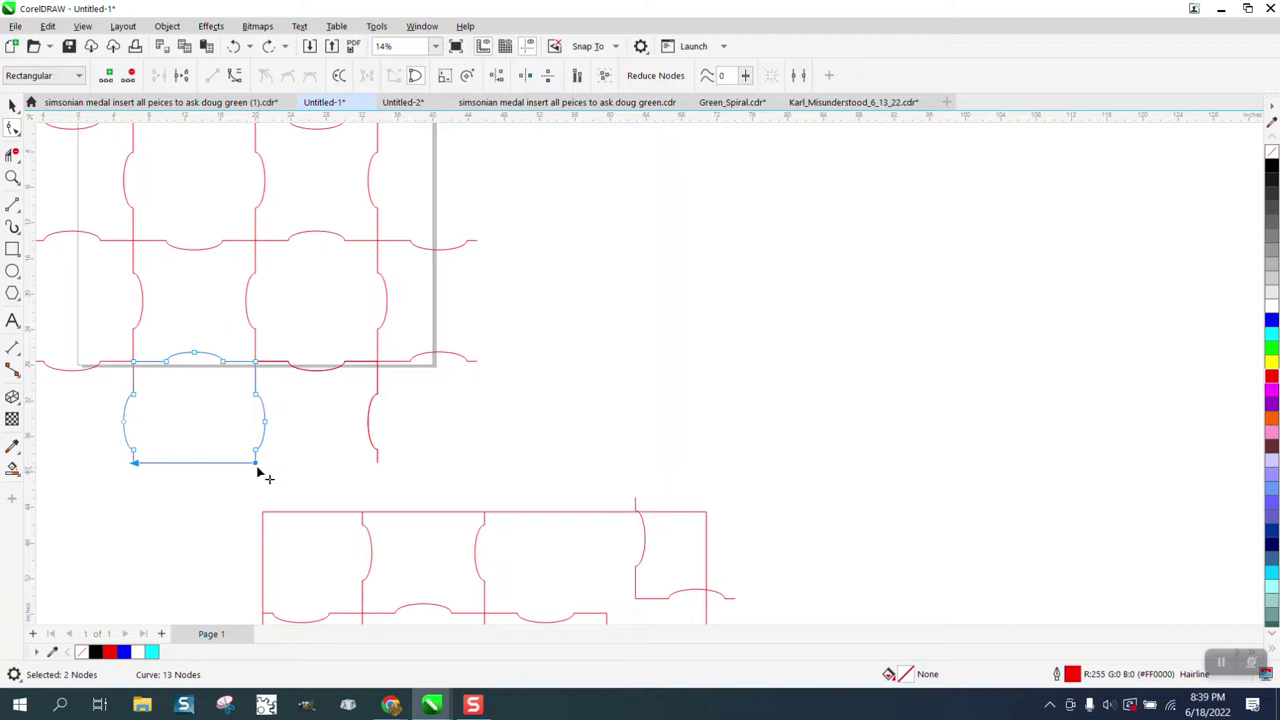
pyautogui.rightClick(259, 470)
pyautogui.click(305, 250)
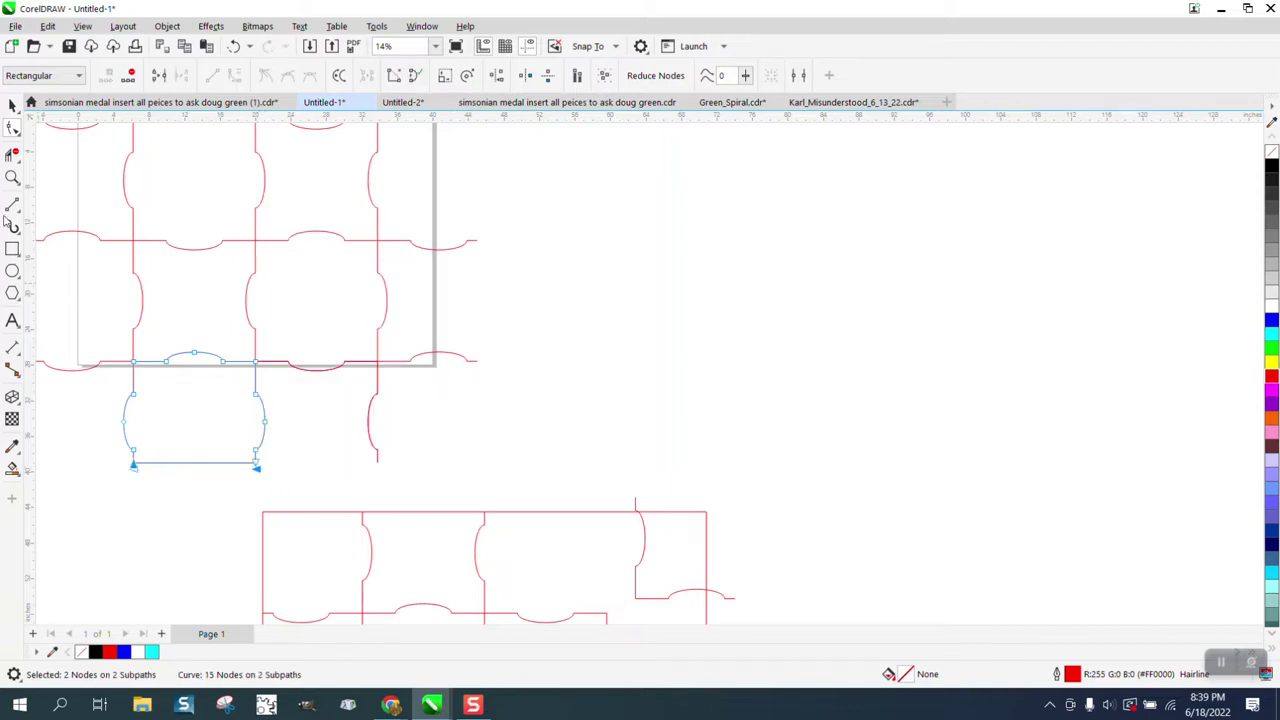
# Trial-delete the piece's bottom and left segments, undoing both deletions
pyautogui.click(12, 153)
pyautogui.click(209, 462)
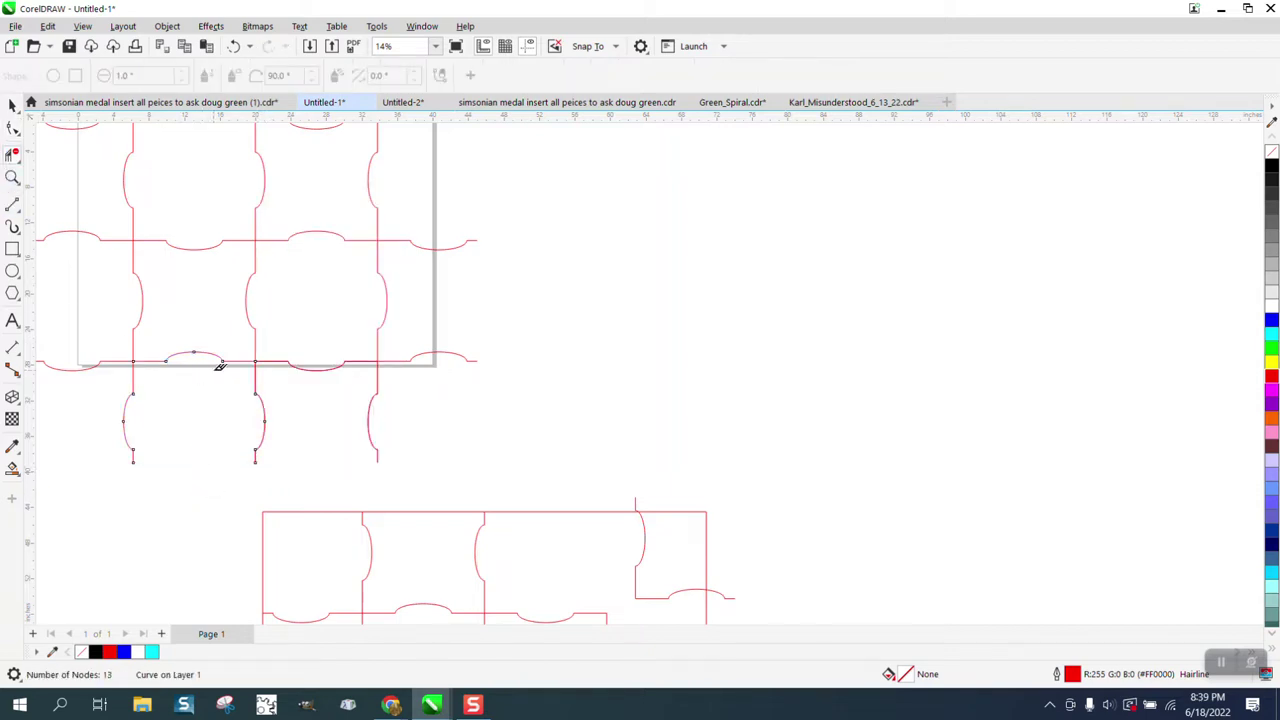
pyautogui.click(233, 46)
pyautogui.scroll(-1, 537, 300)
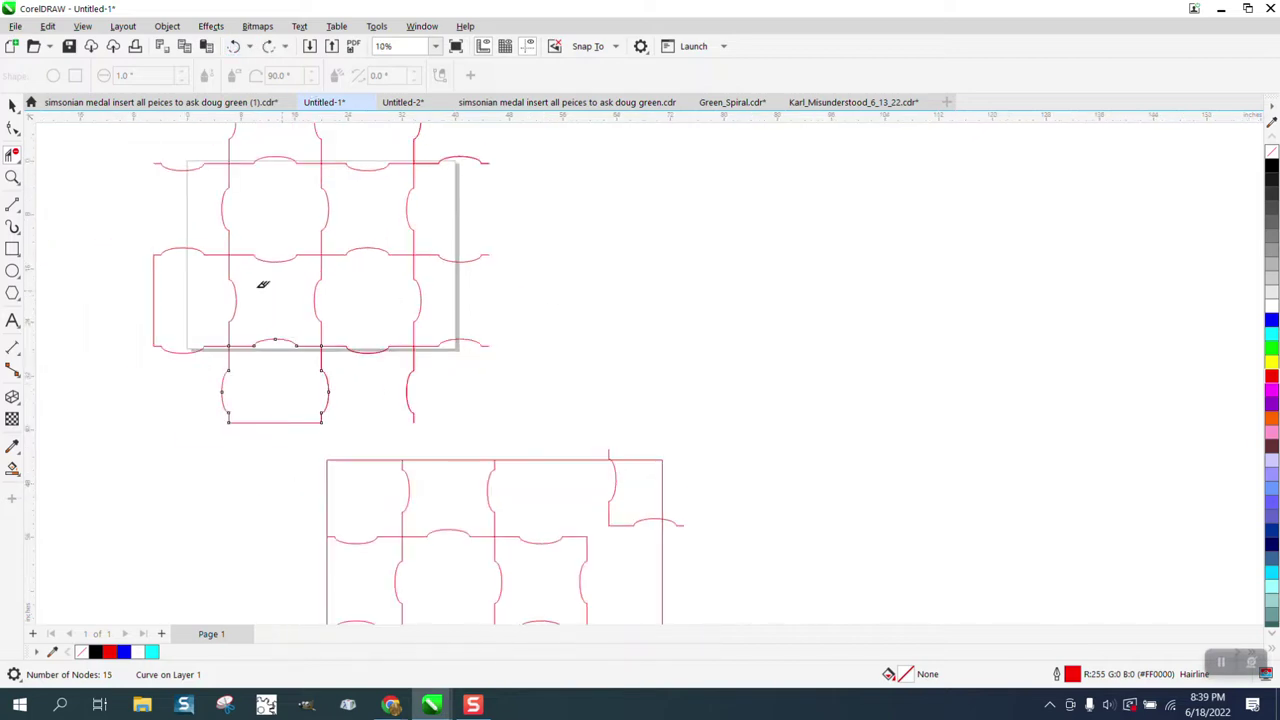
pyautogui.click(155, 288)
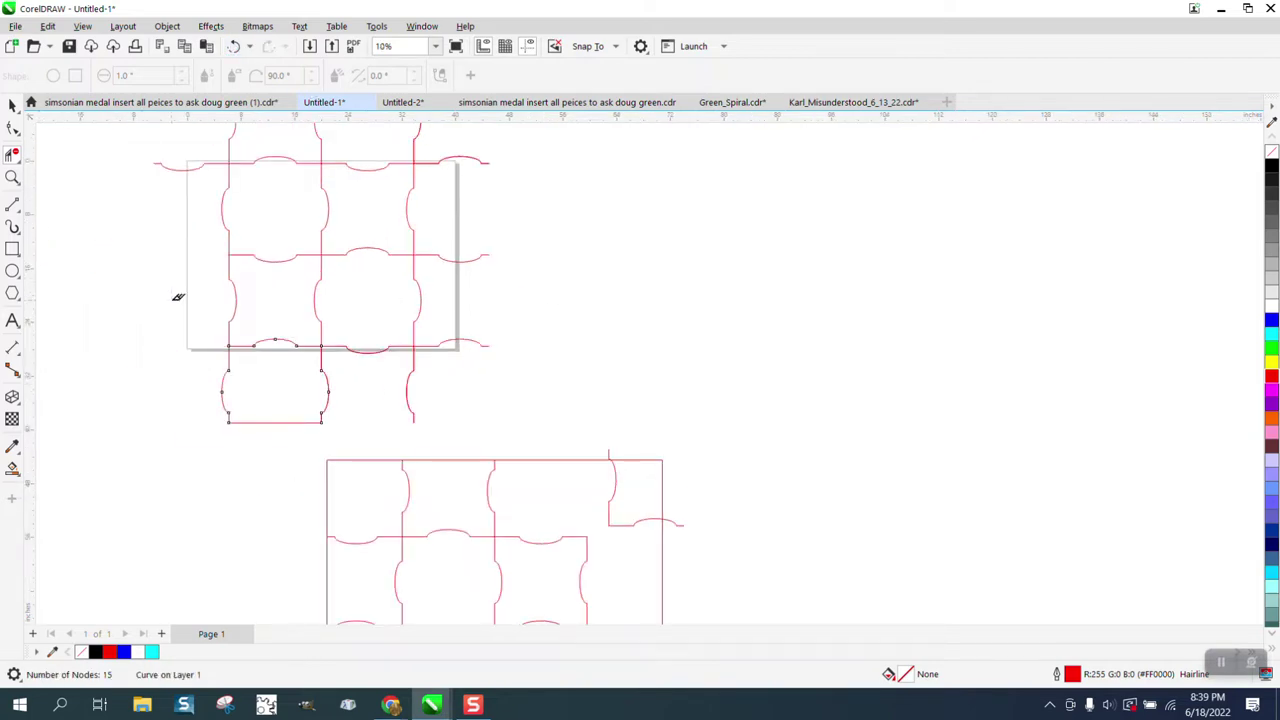
pyautogui.click(233, 46)
# Break the left-hand puzzle piece apart at the two nodes on its left edge
pyautogui.click(12, 177)
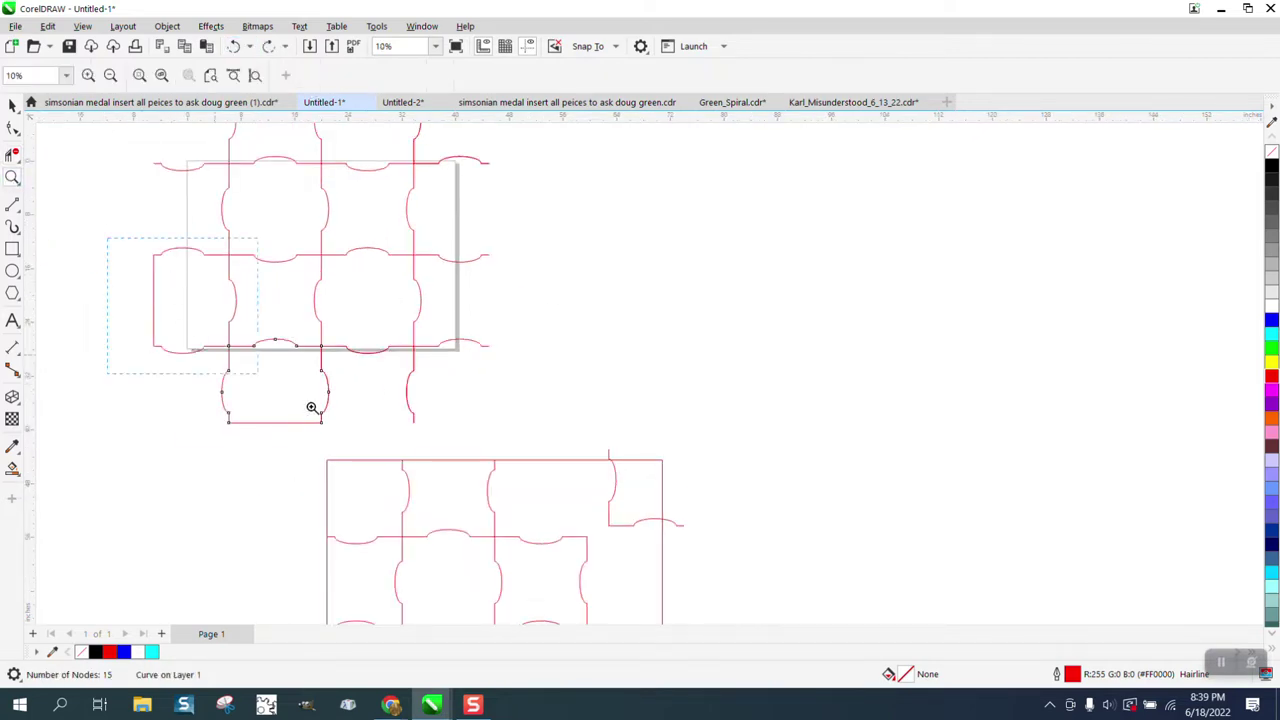
pyautogui.click(312, 407)
pyautogui.click(12, 128)
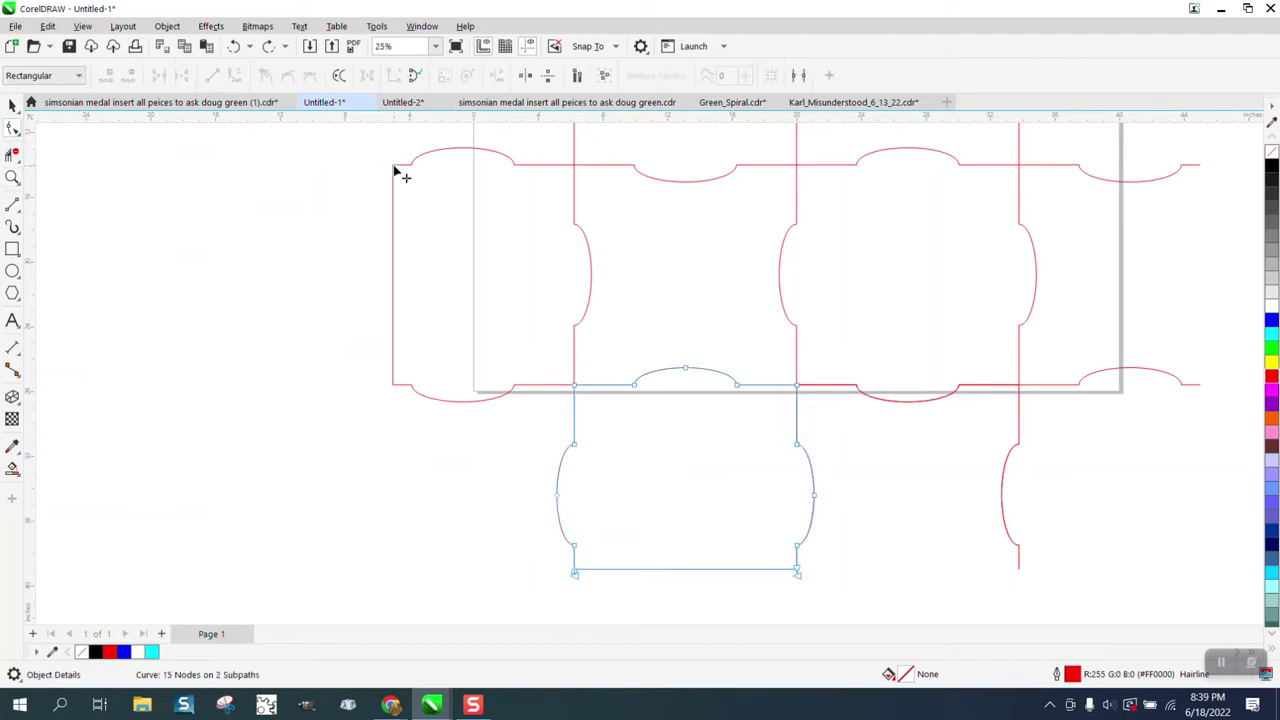
pyautogui.click(398, 172)
pyautogui.moveTo(371, 149); pyautogui.dragTo(396, 392)
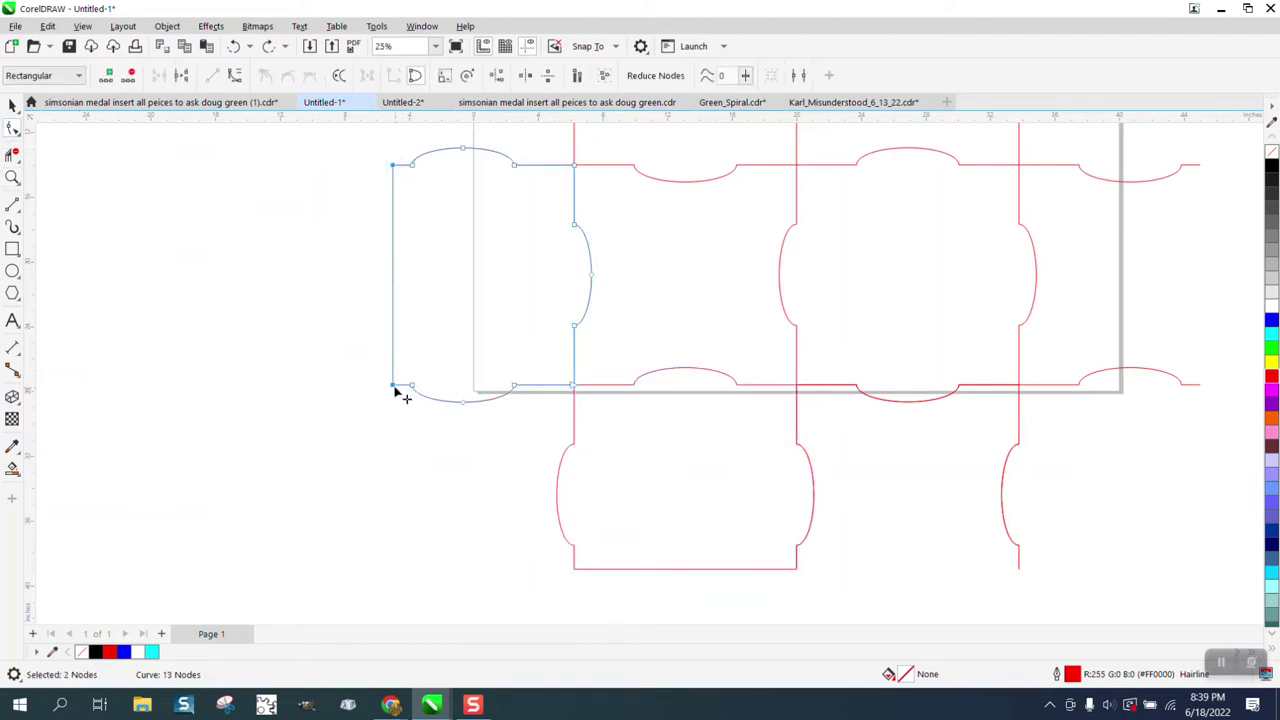
pyautogui.rightClick(396, 392)
pyautogui.click(450, 456)
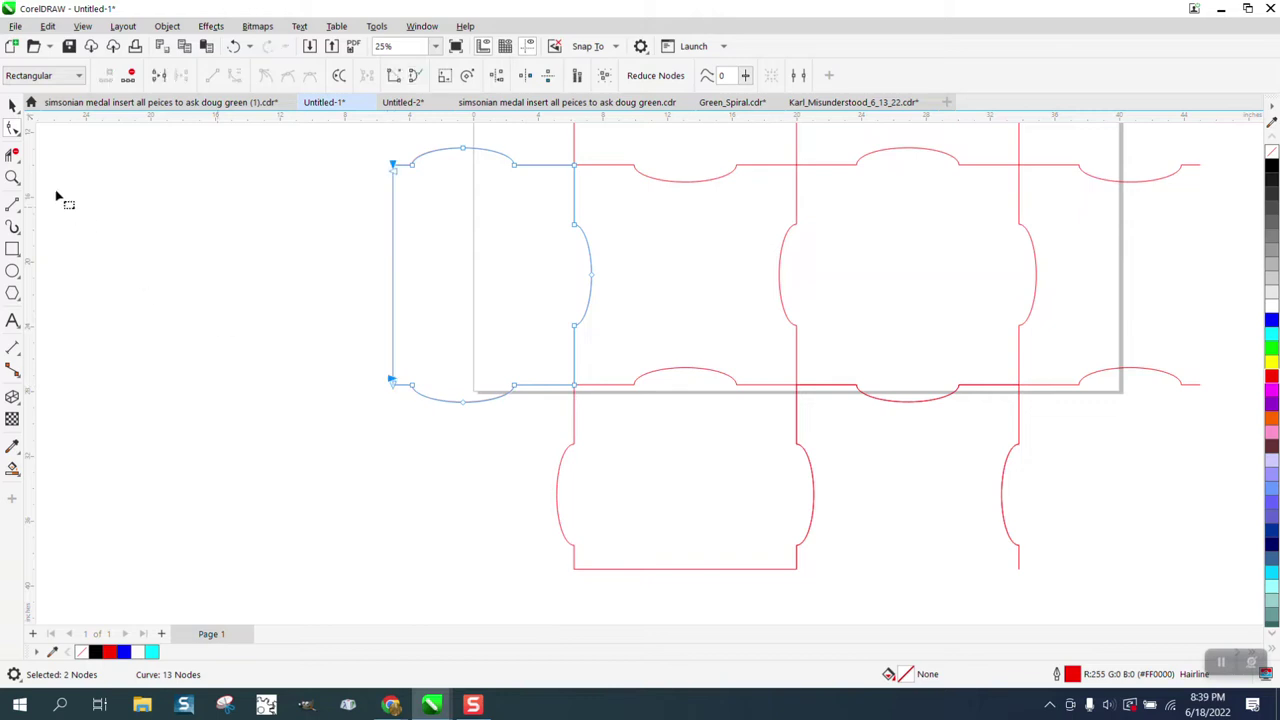
# Trial-move grid pieces out to the right, undo the moves, and reselect the bottom-left piece
pyautogui.click(12, 155)
pyautogui.scroll(-3, 498, 367)
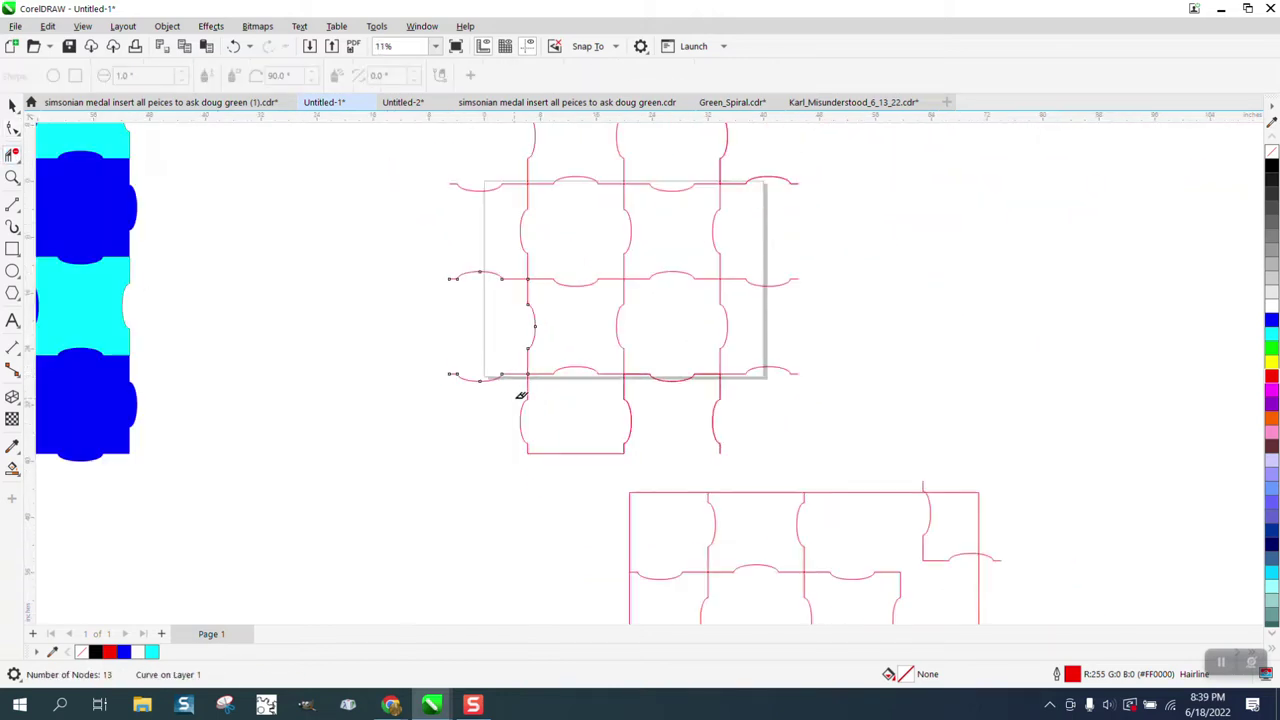
pyautogui.scroll(-1, 521, 396)
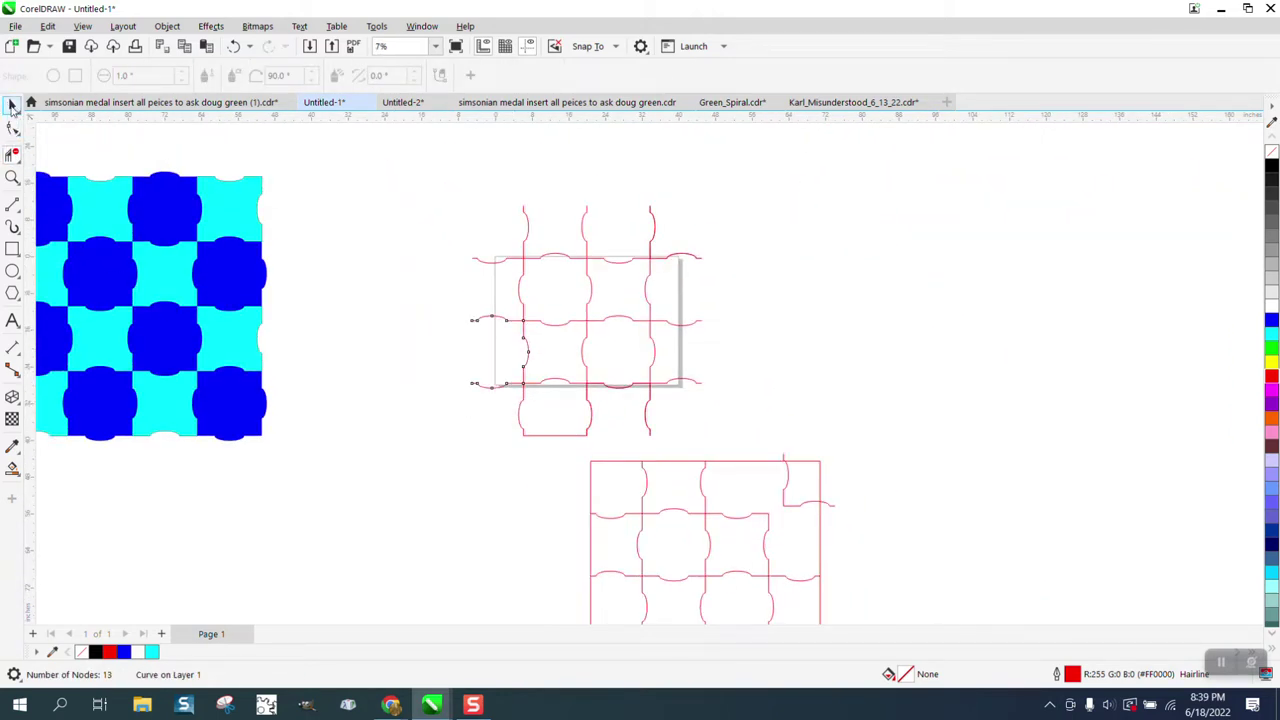
pyautogui.click(12, 105)
pyautogui.click(555, 297)
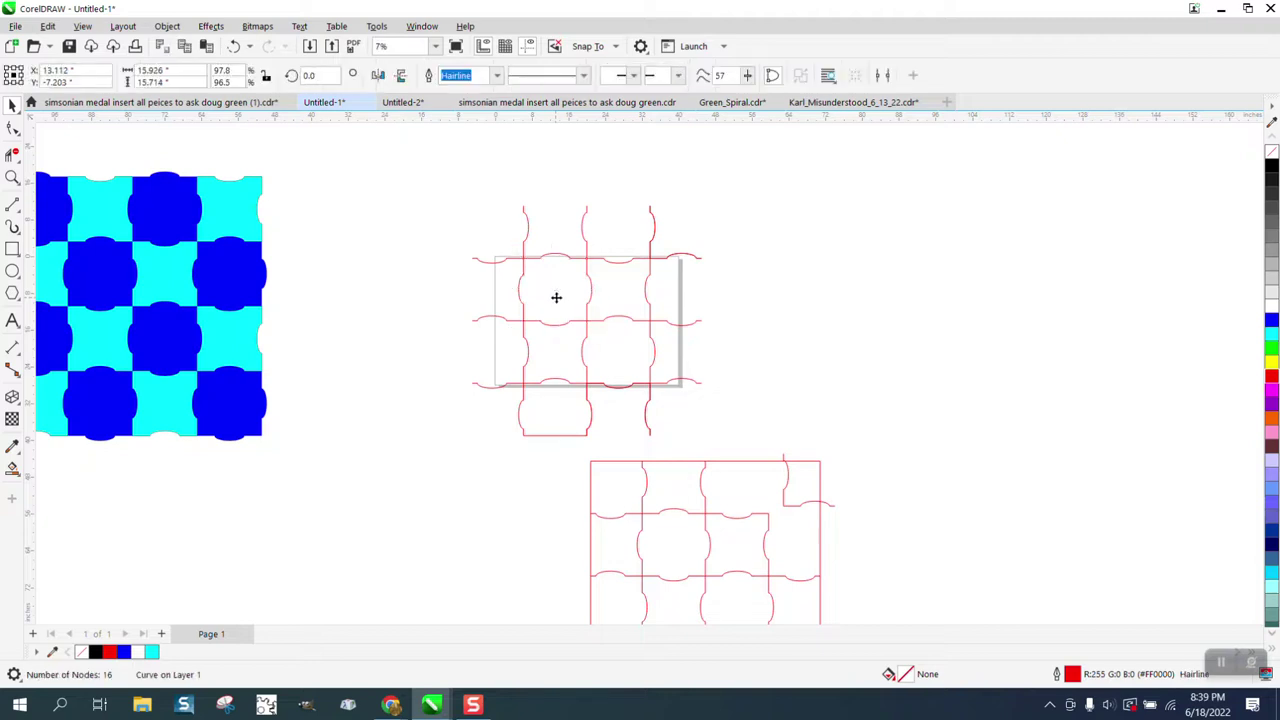
pyautogui.moveTo(555, 297); pyautogui.dragTo(952, 289)
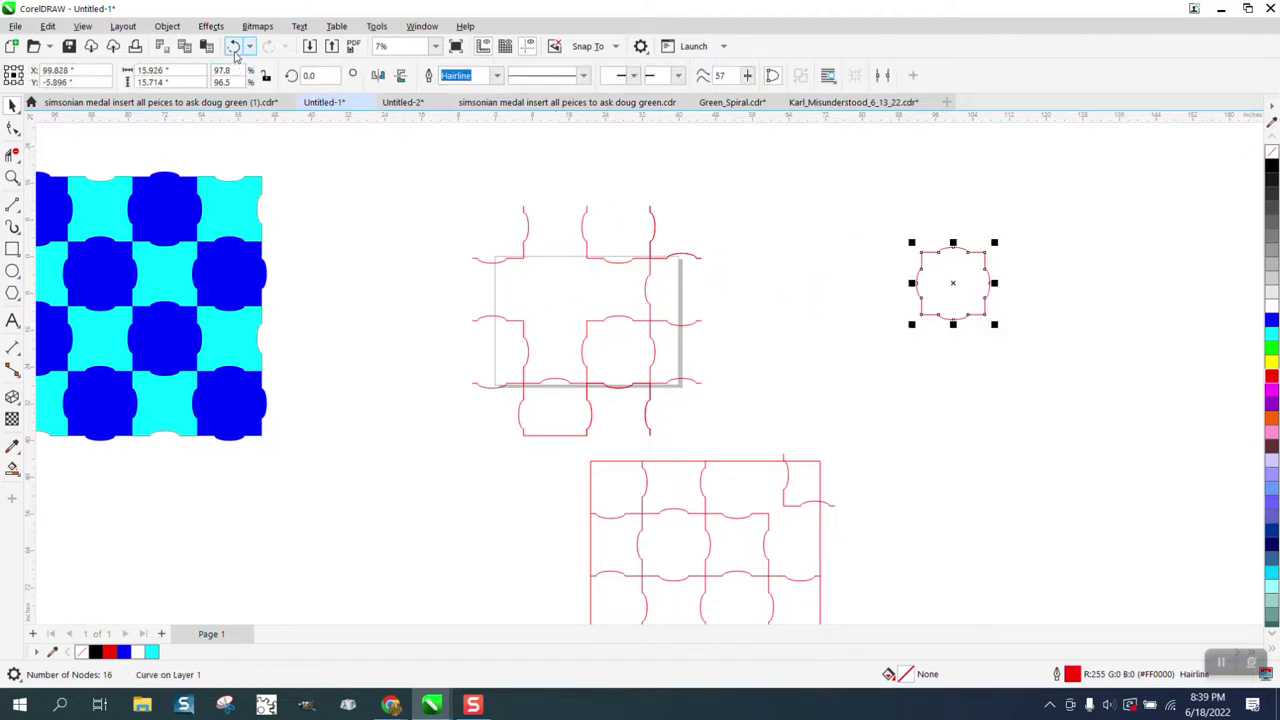
pyautogui.click(233, 46)
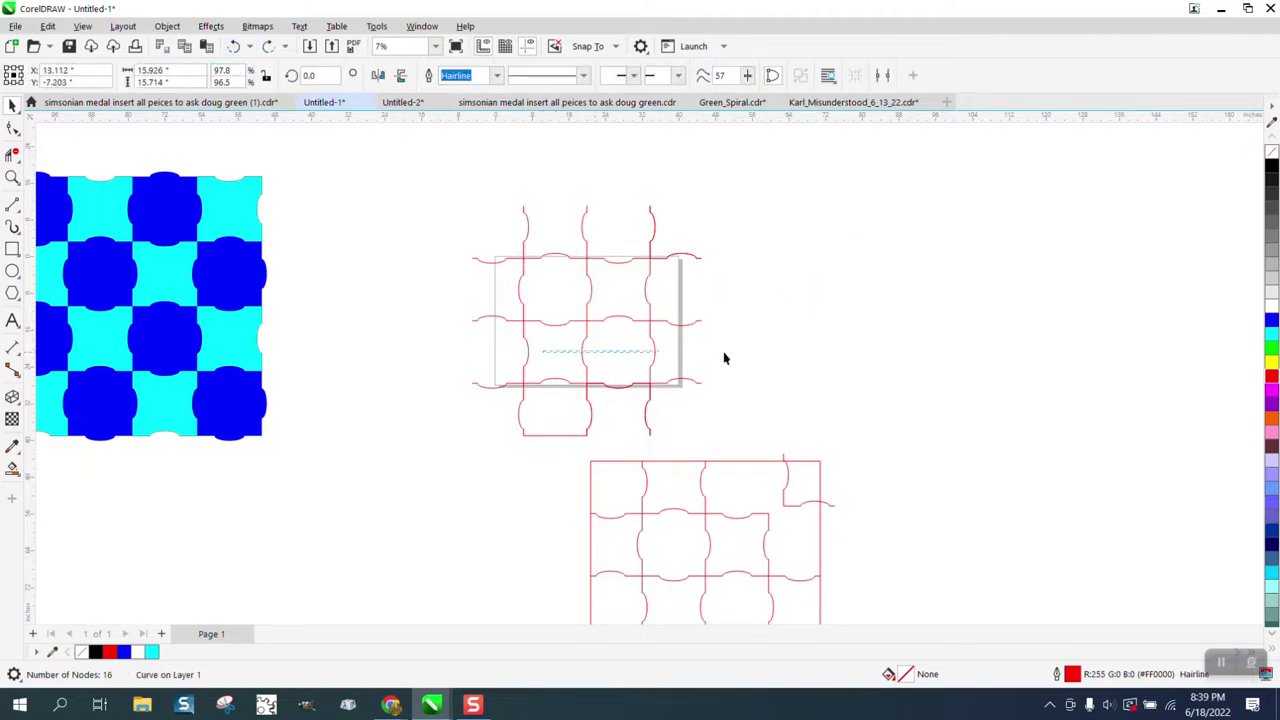
pyautogui.click(788, 362)
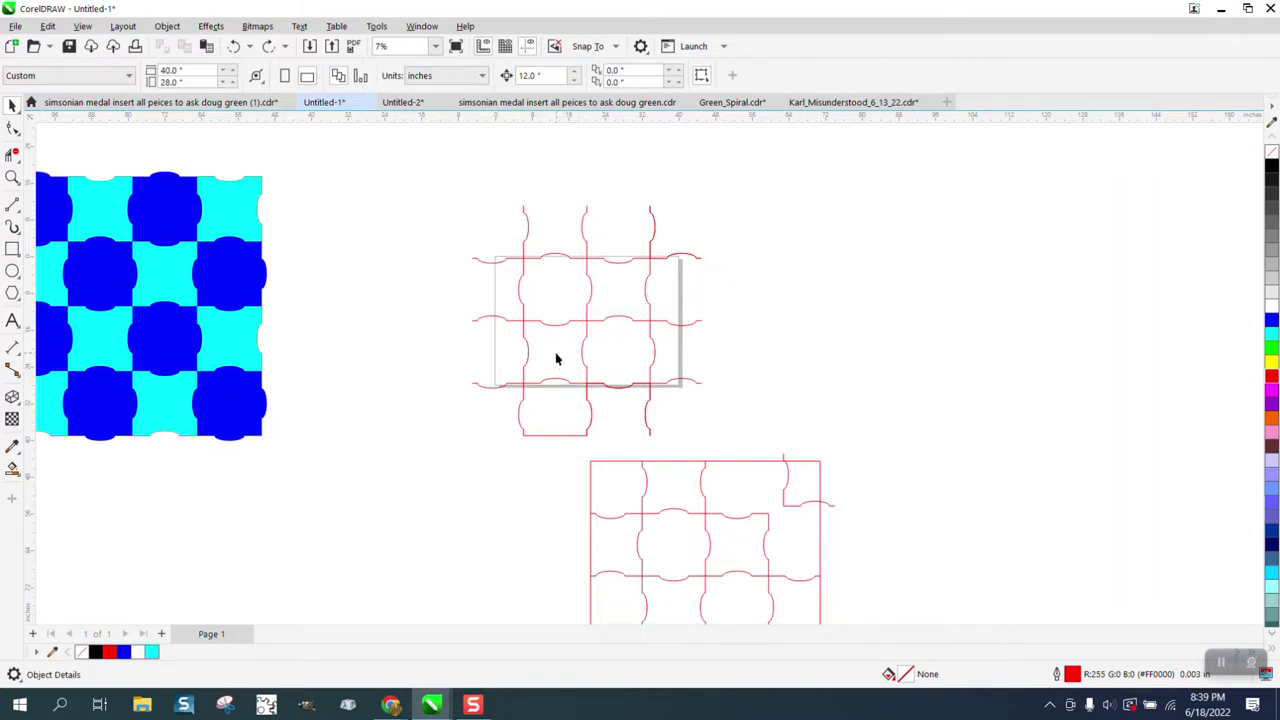
pyautogui.moveTo(618, 358); pyautogui.dragTo(908, 352)
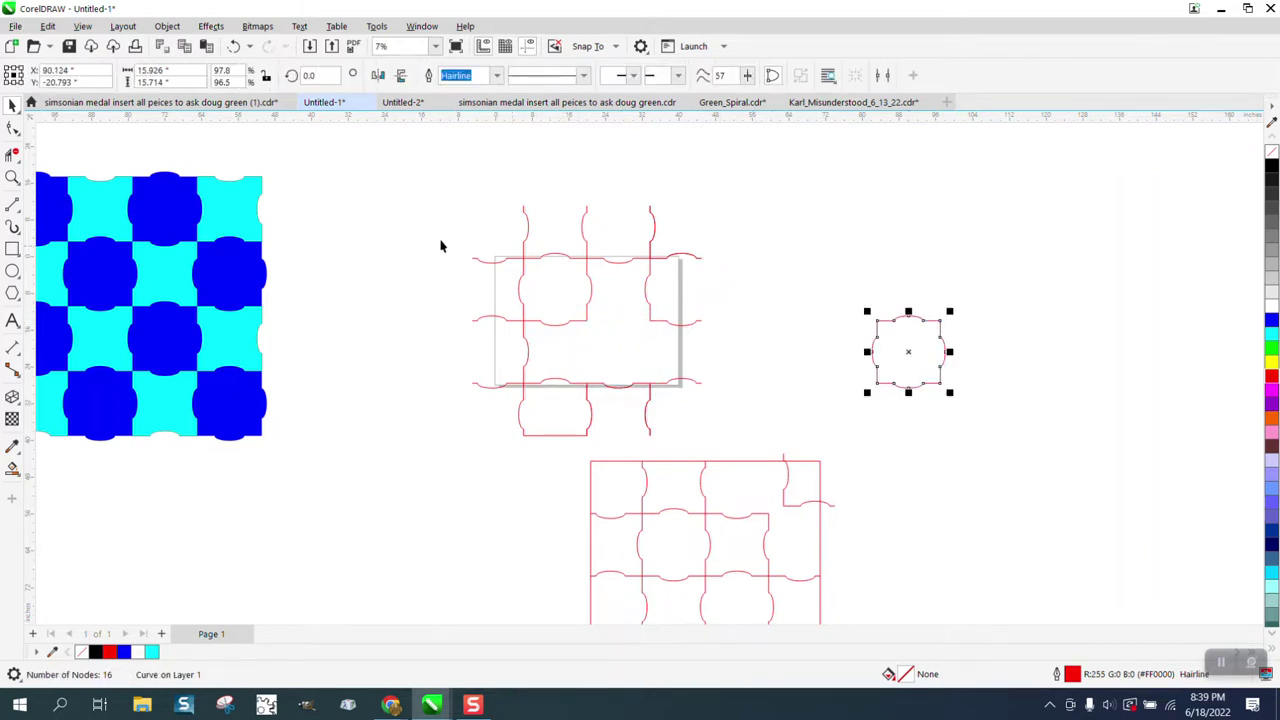
pyautogui.click(233, 46)
pyautogui.click(560, 438)
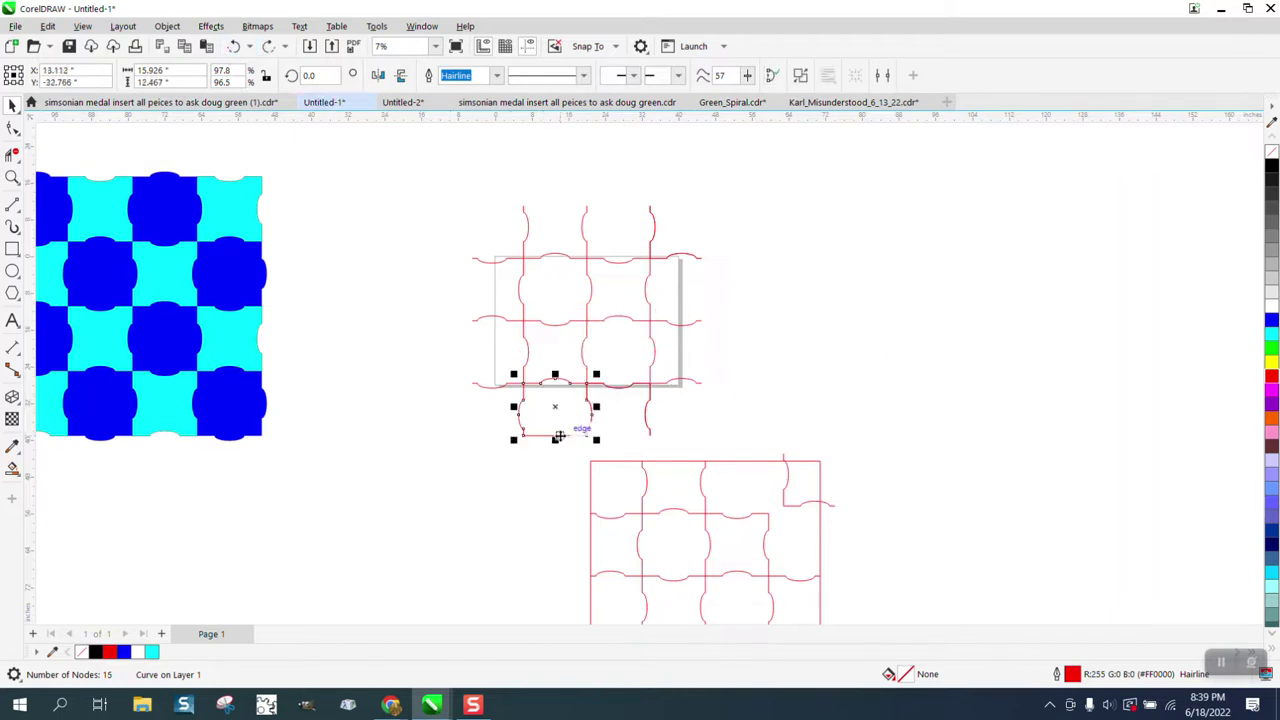
pyautogui.click(12, 128)
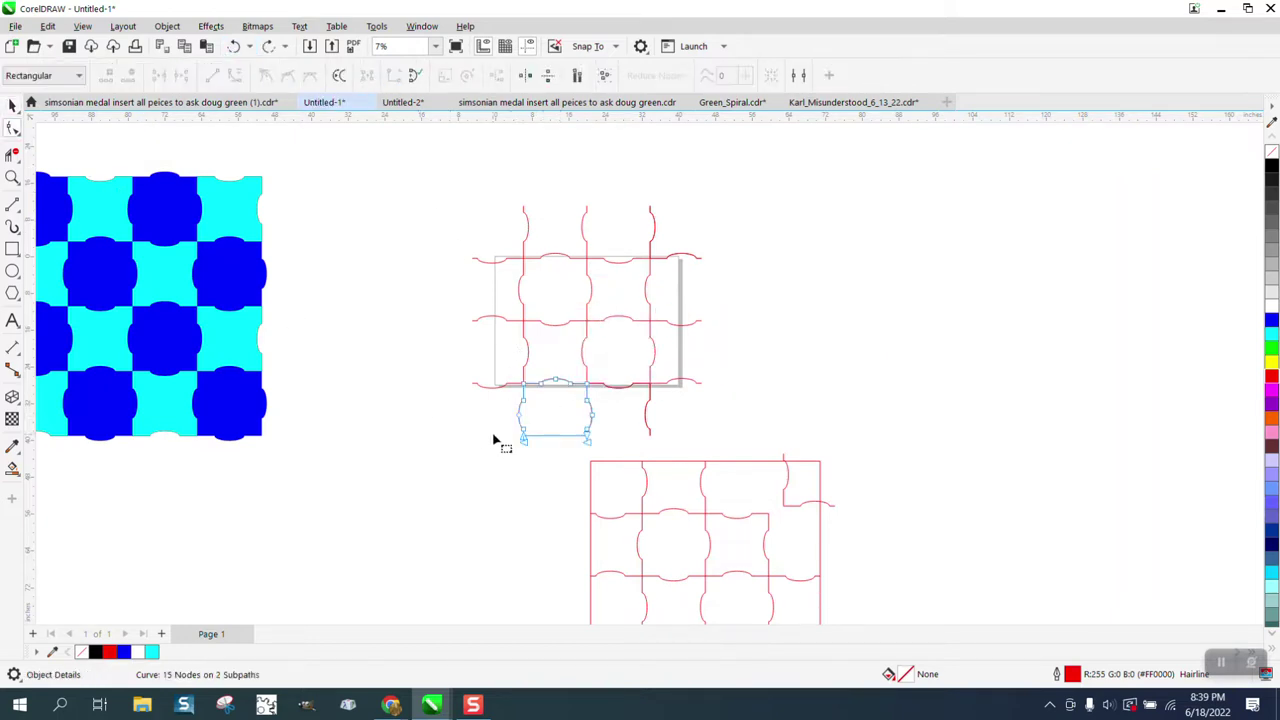
# Delete the bottom piece's straight bottom segment with Virtual Segment Delete, then zoom back out
pyautogui.click(12, 177)
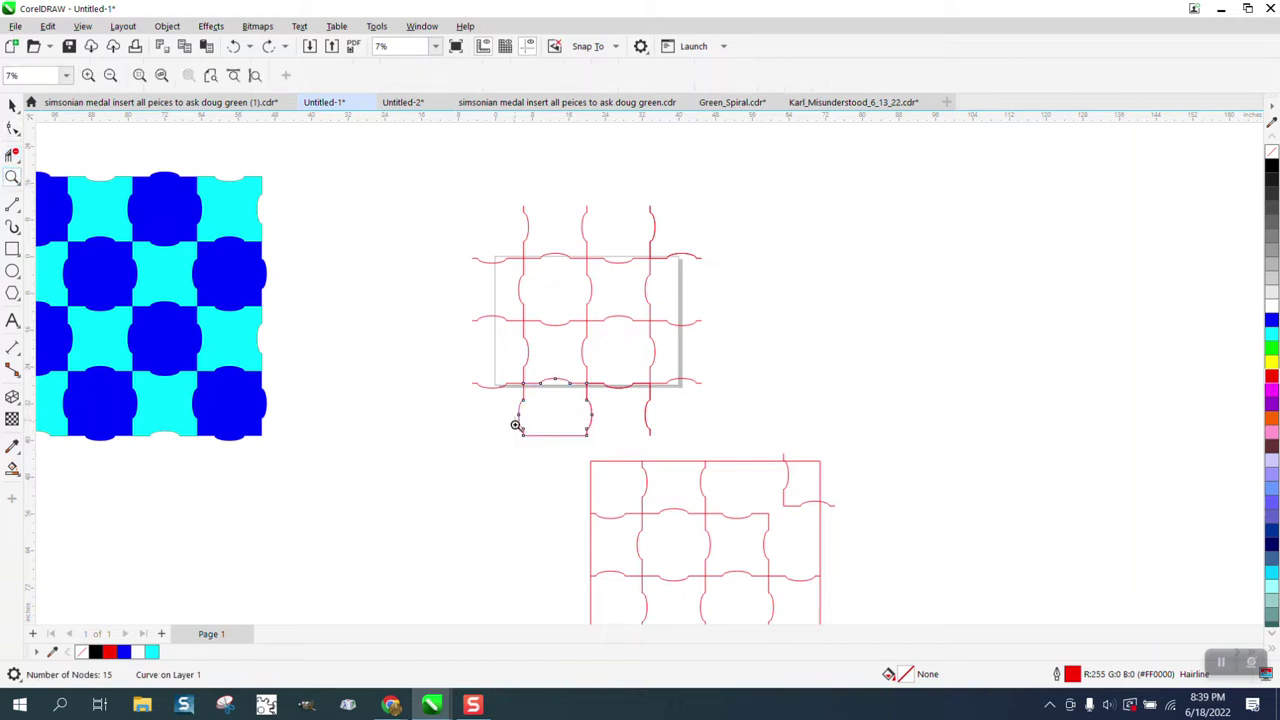
pyautogui.moveTo(514, 423); pyautogui.dragTo(630, 459)
pyautogui.click(12, 128)
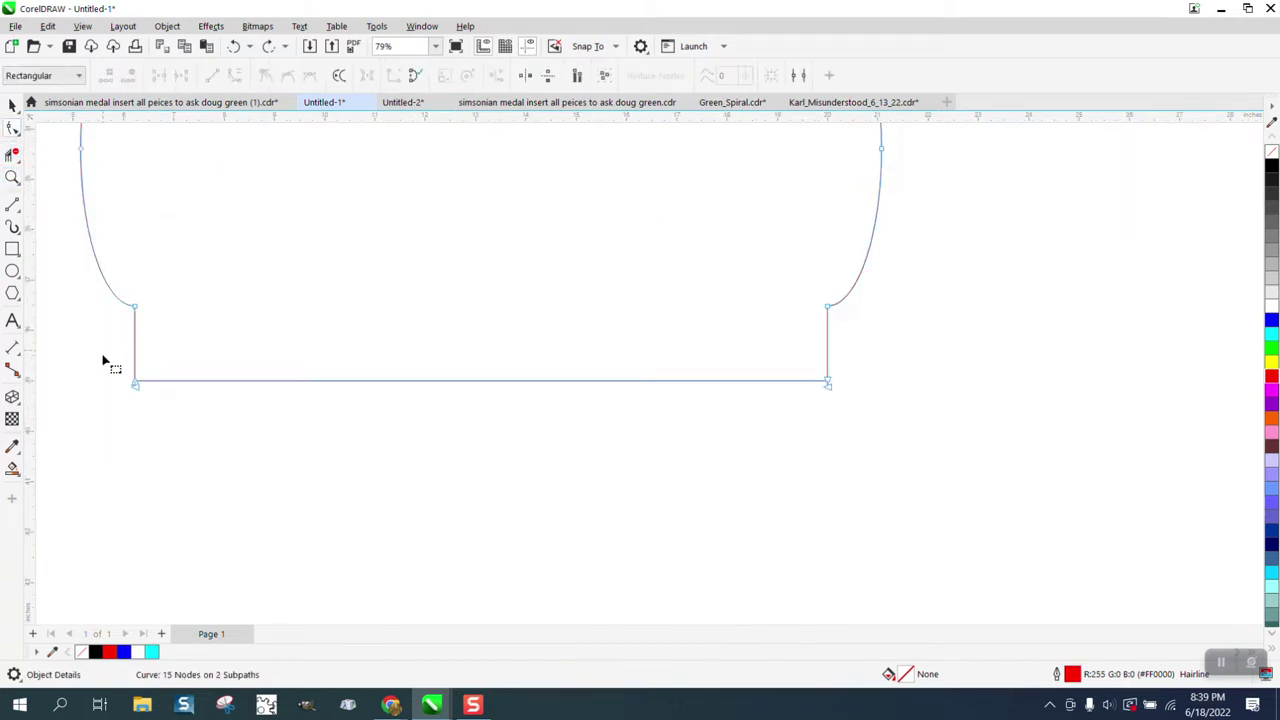
pyautogui.moveTo(109, 361); pyautogui.dragTo(838, 425)
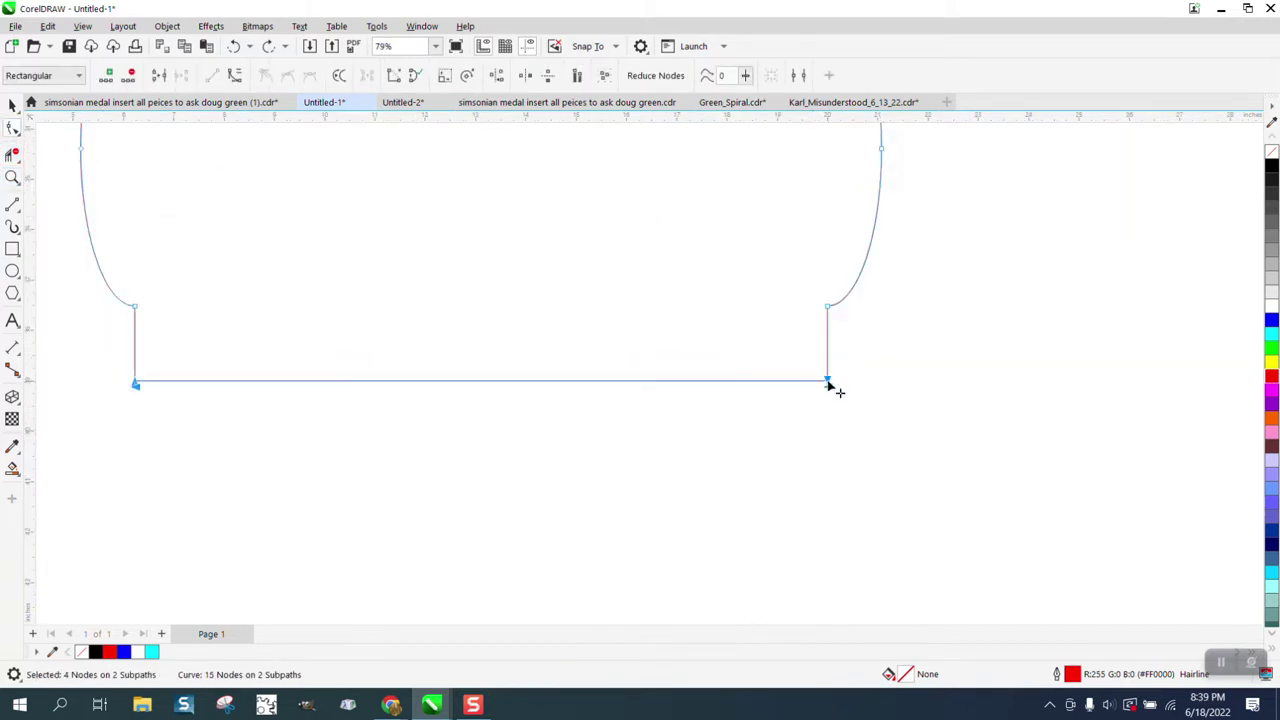
pyautogui.rightClick(829, 386)
pyautogui.click(403, 294)
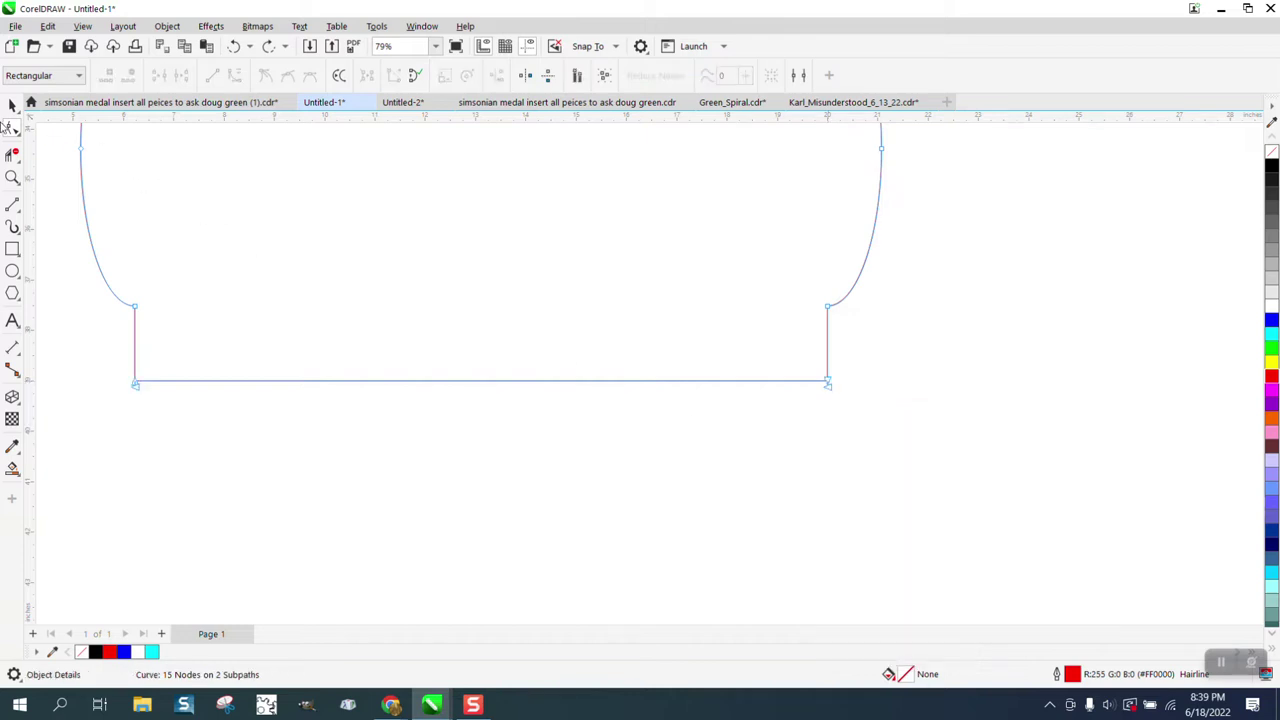
pyautogui.click(12, 153)
pyautogui.click(434, 381)
pyautogui.scroll(-1, 469, 452)
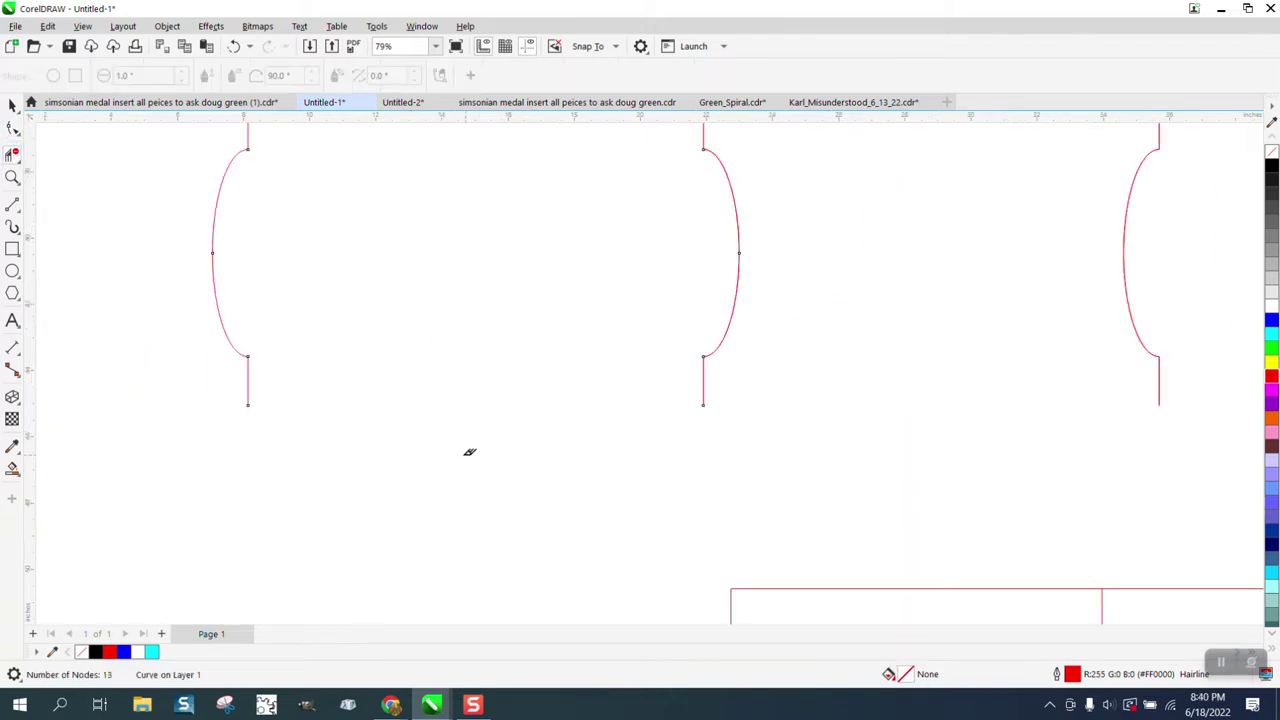
pyautogui.scroll(-5, 469, 452)
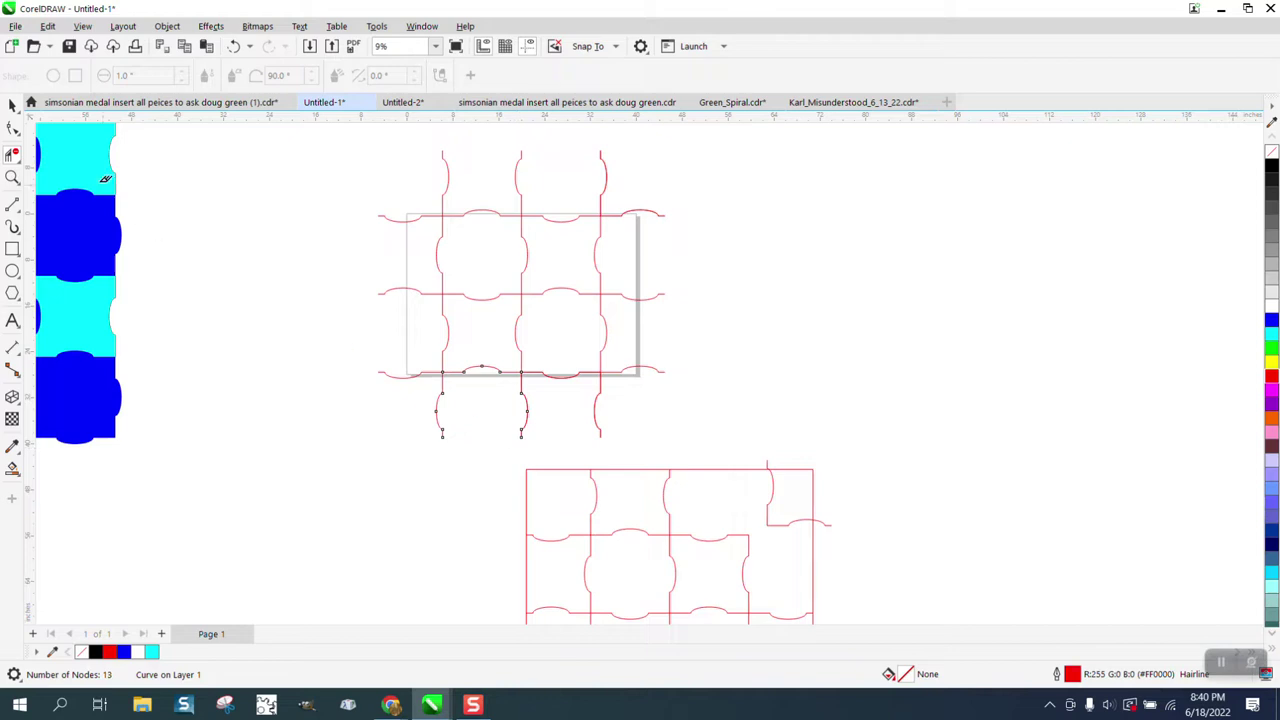
pyautogui.press('space')
# Marquee-select the ten upper grid curves and group them with Ctrl+G
pyautogui.moveTo(339, 145); pyautogui.dragTo(641, 415)
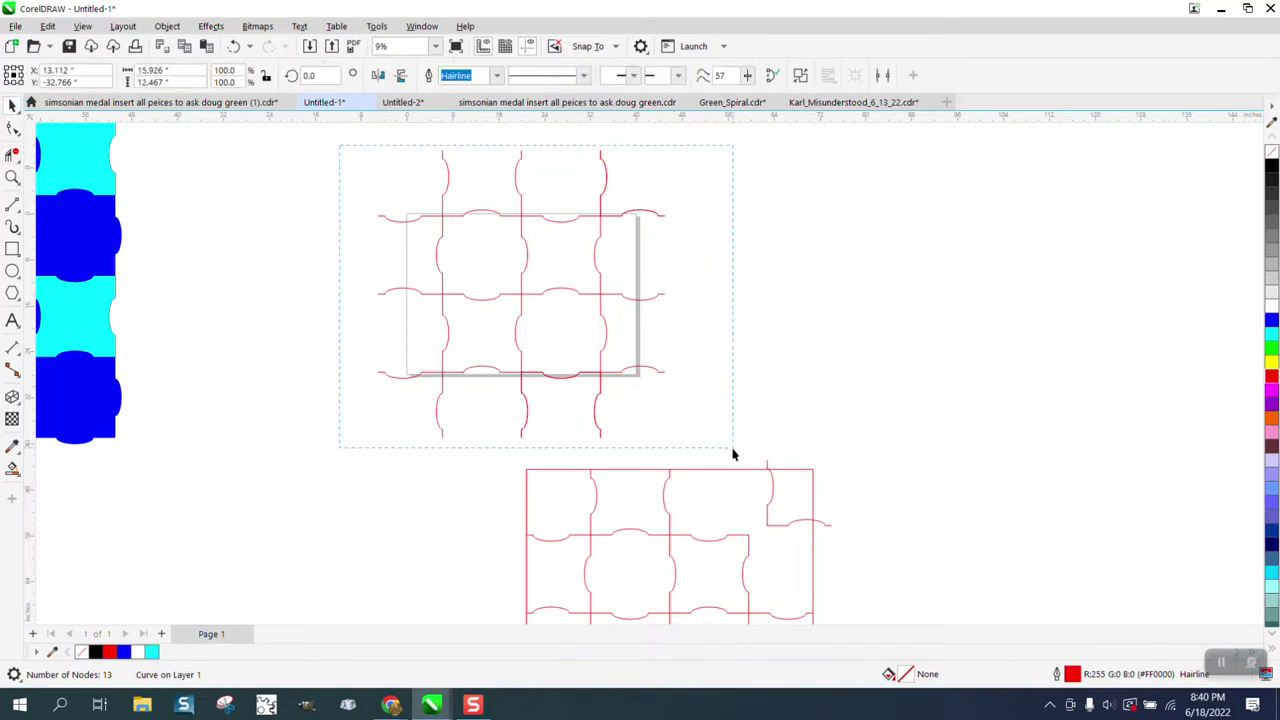
pyautogui.moveTo(732, 454); pyautogui.dragTo(733, 454)
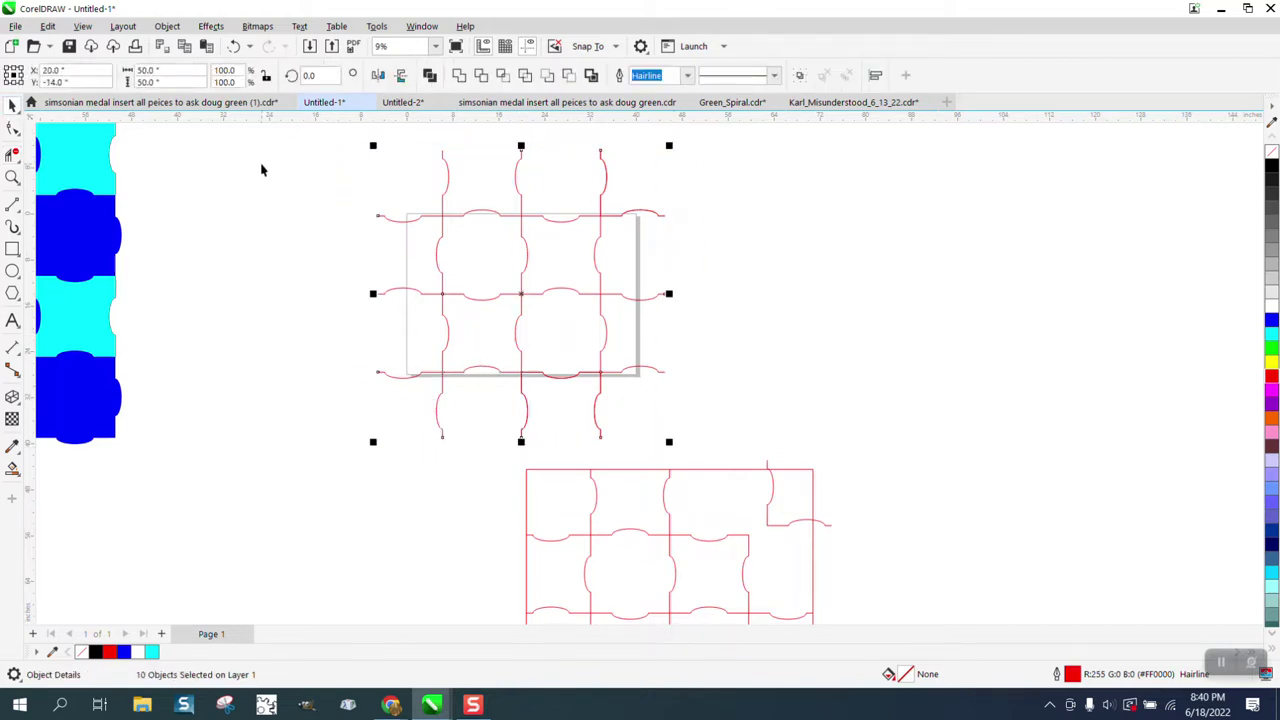
pyautogui.hotkey('ctrl', 'g')
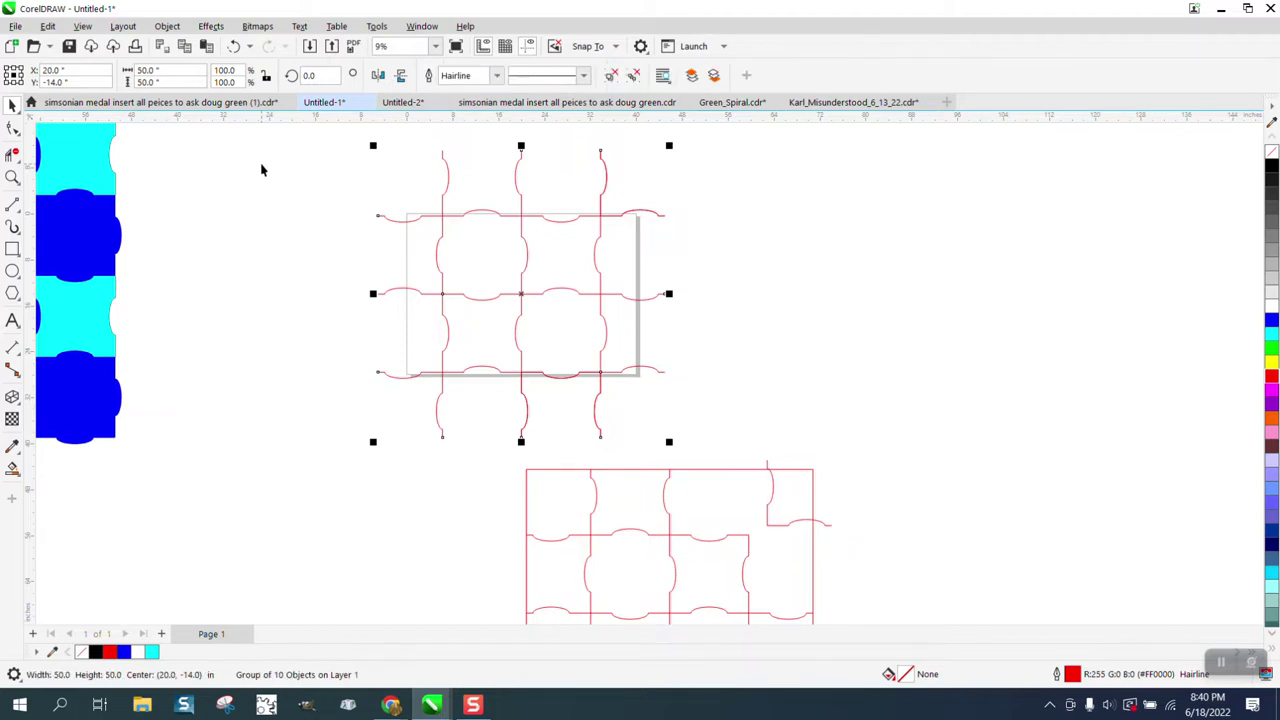
# Draw a 50 x 50 inch square and centre it on the page over the grid
pyautogui.click(13, 249)
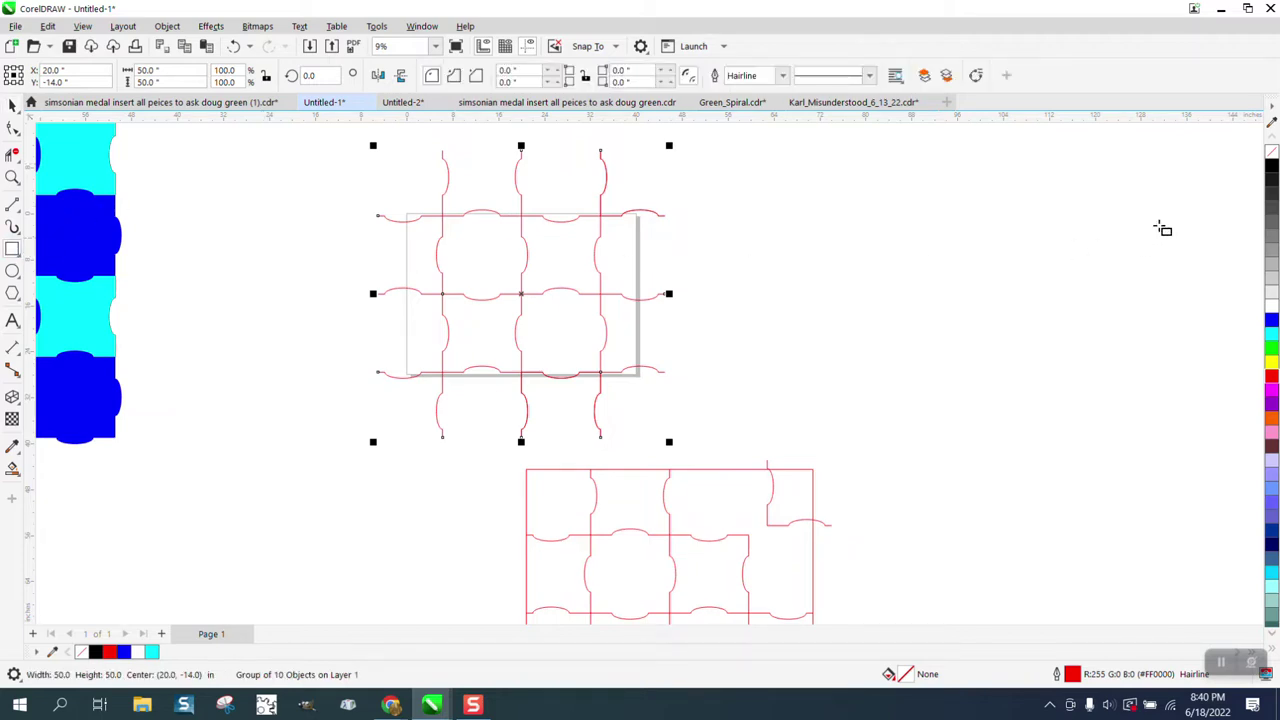
pyautogui.moveTo(1189, 183); pyautogui.dragTo(883, 359)
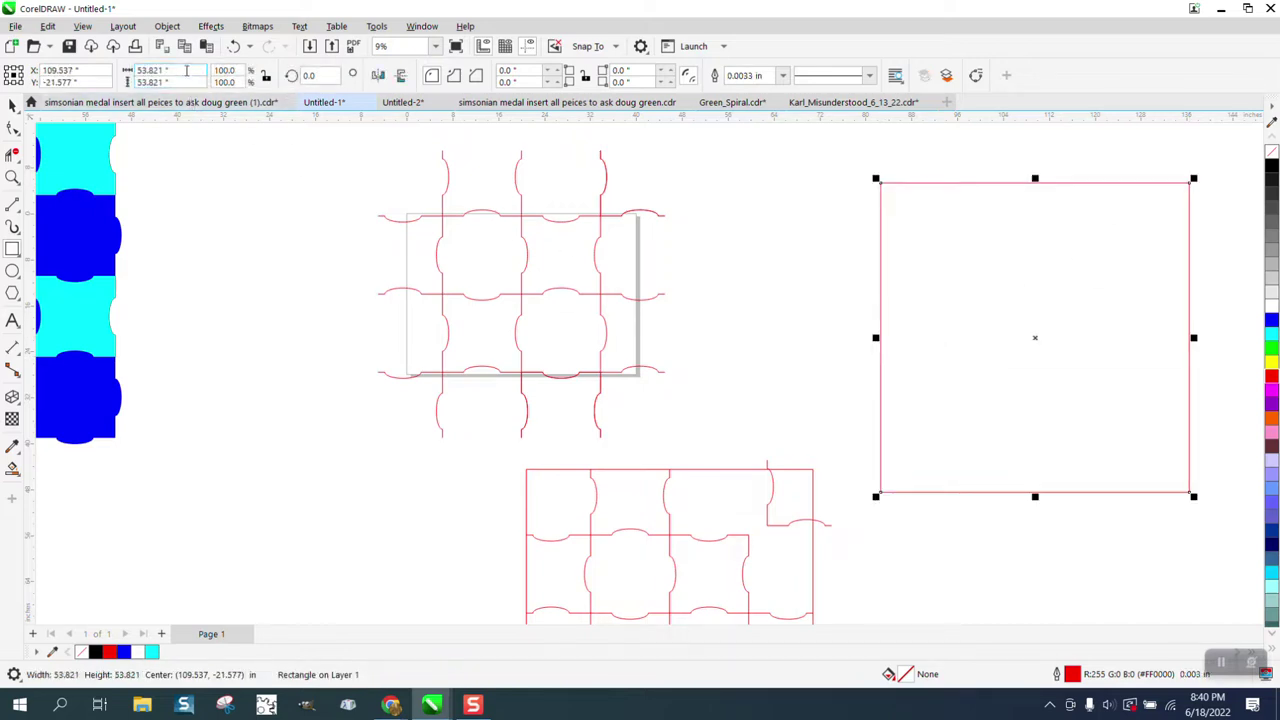
pyautogui.moveTo(186, 65); pyautogui.dragTo(118, 70)
pyautogui.write('50')
pyautogui.press('Return')
pyautogui.press('p')
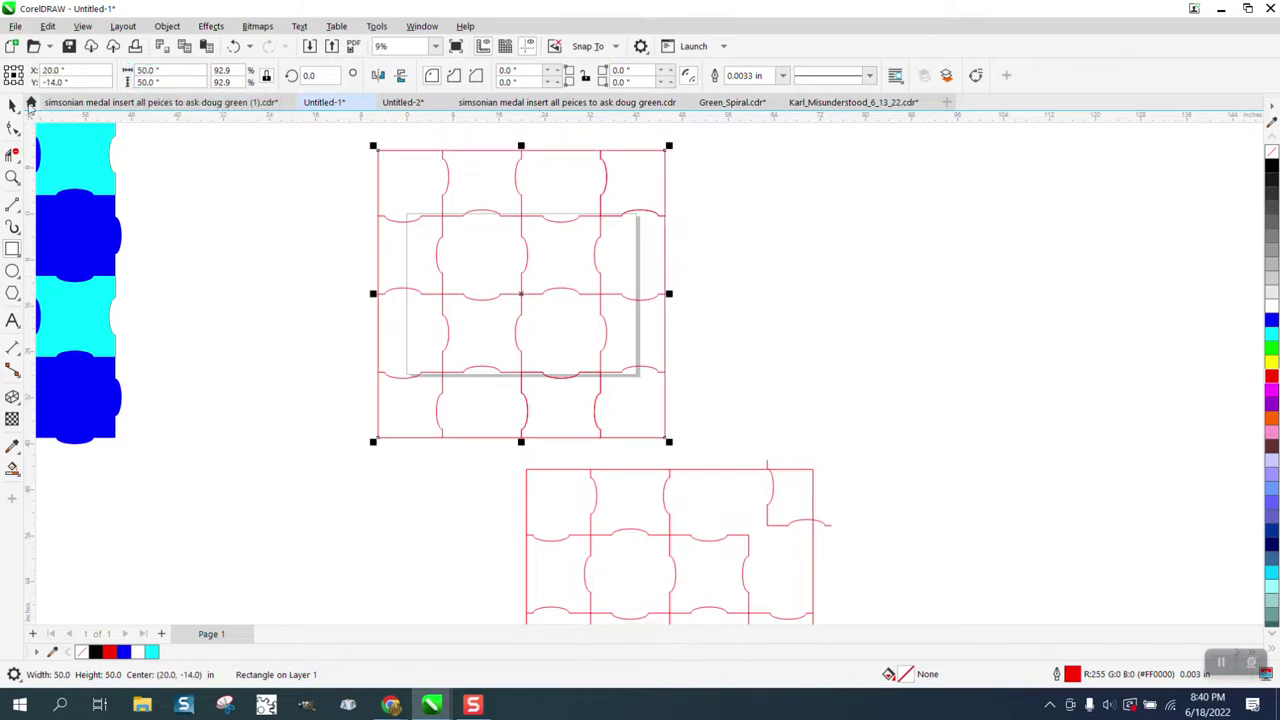
# Move the red square aside and the grid group to the lower left, leaving the pattern in place
pyautogui.click(12, 105)
pyautogui.scroll(-2, 645, 203)
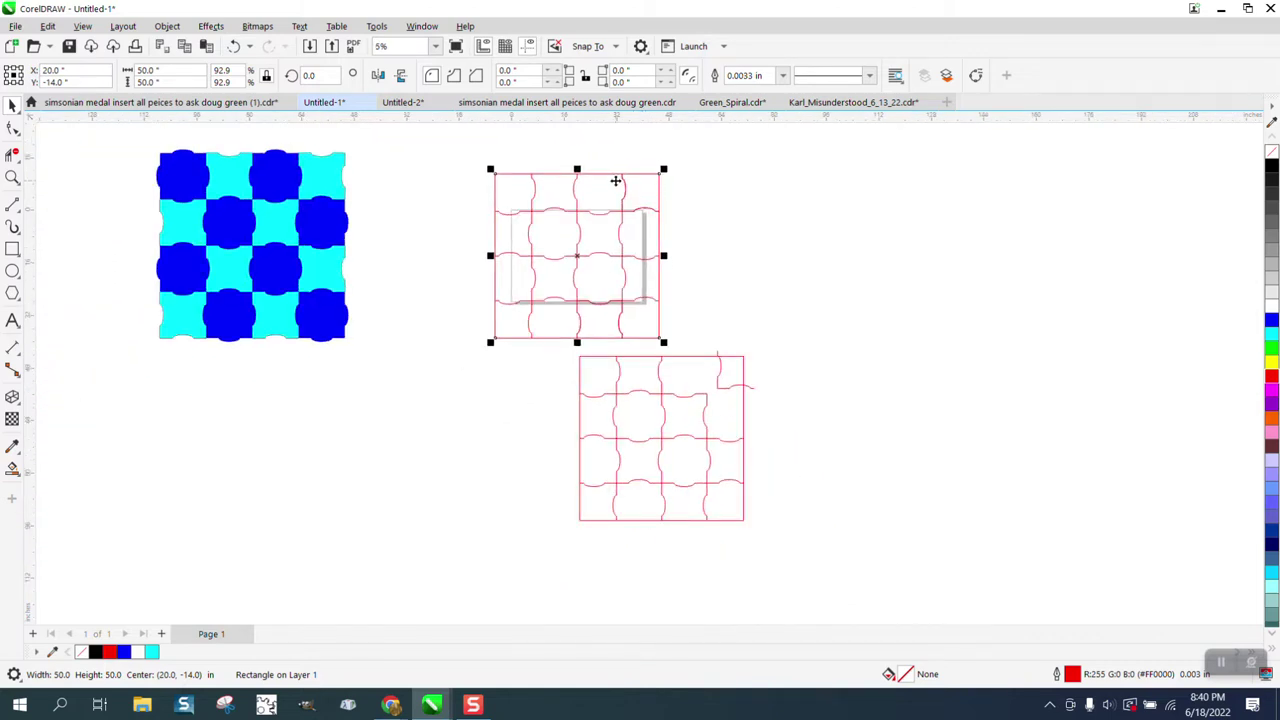
pyautogui.click(652, 153)
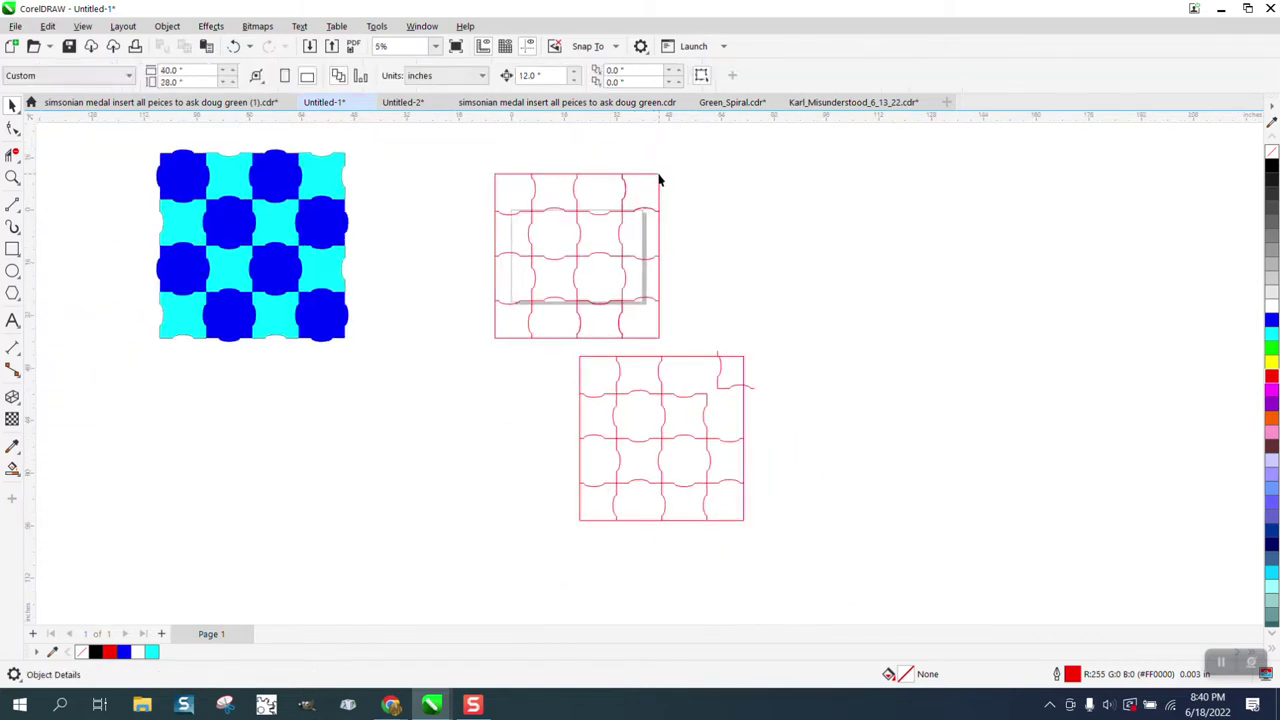
pyautogui.moveTo(659, 180); pyautogui.dragTo(899, 187)
pyautogui.moveTo(481, 166); pyautogui.dragTo(666, 346)
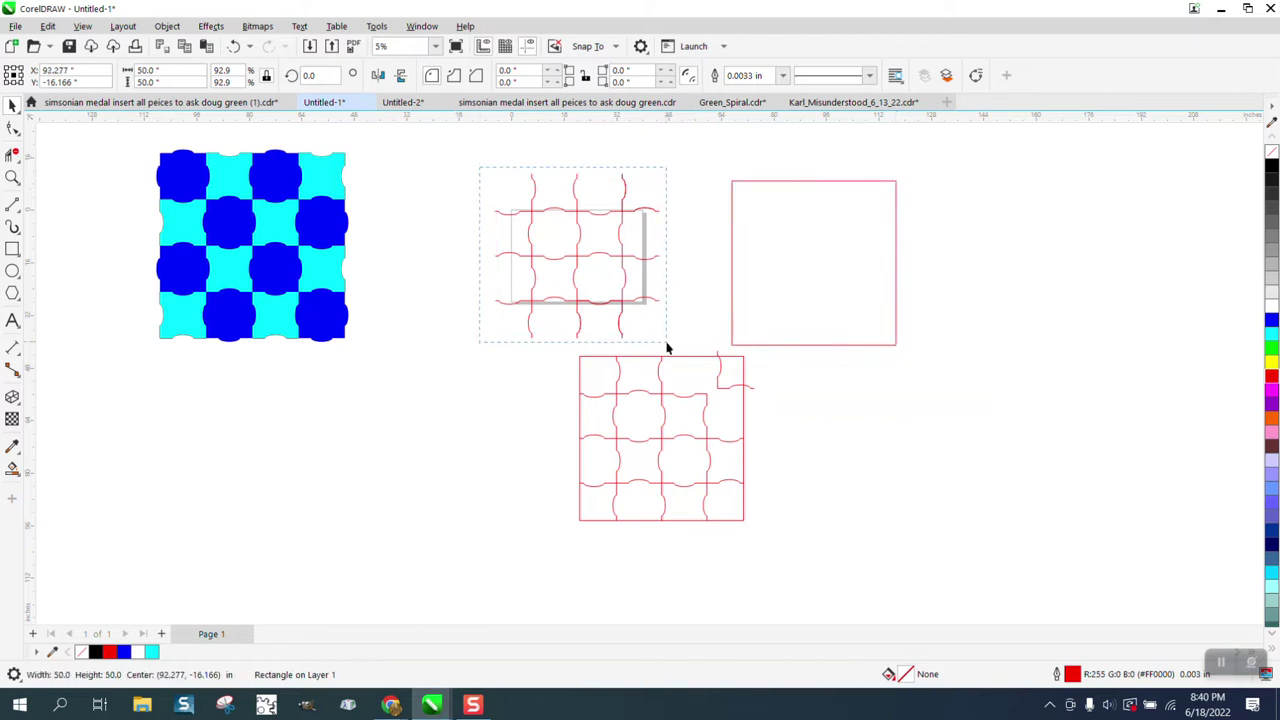
pyautogui.click(608, 293)
pyautogui.moveTo(580, 254); pyautogui.dragTo(343, 521)
pyautogui.moveTo(274, 300); pyautogui.dragTo(266, 252)
pyautogui.hotkey('ctrl', 'z')
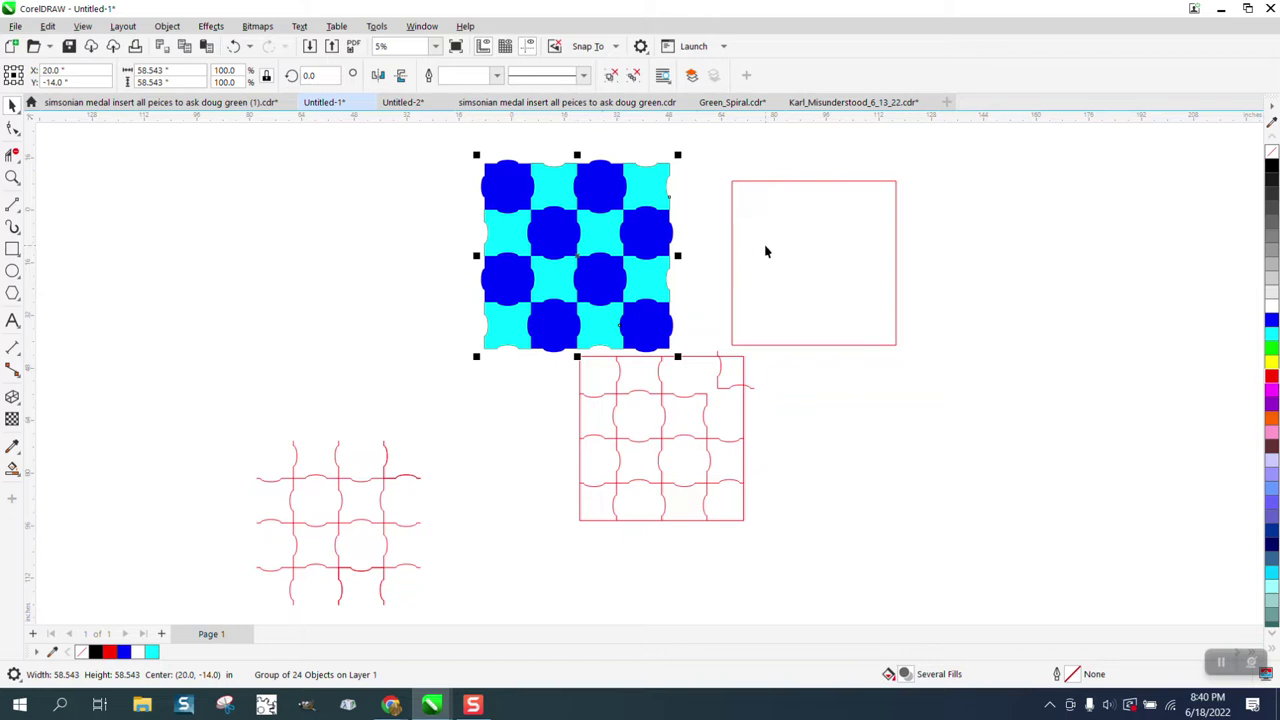
# Intersect the square with the blue and cyan pattern and move the trimmed copy left
pyautogui.click(810, 252)
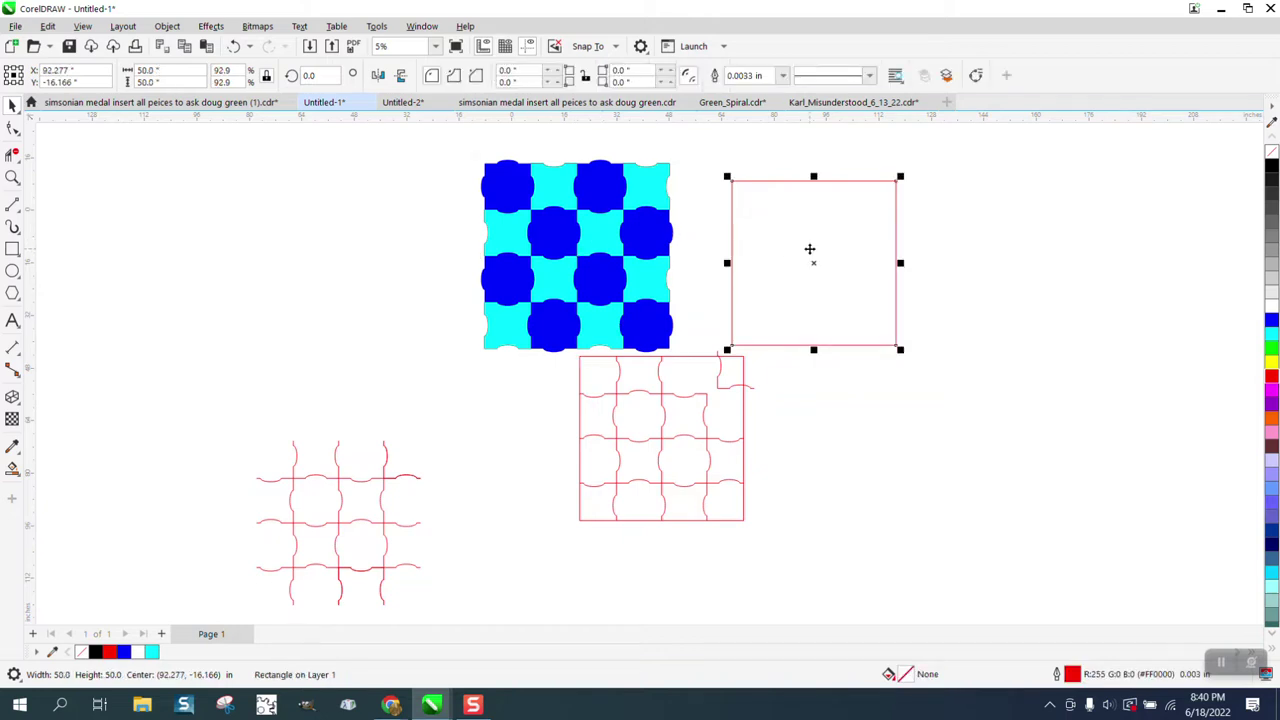
pyautogui.moveTo(810, 249); pyautogui.dragTo(573, 241)
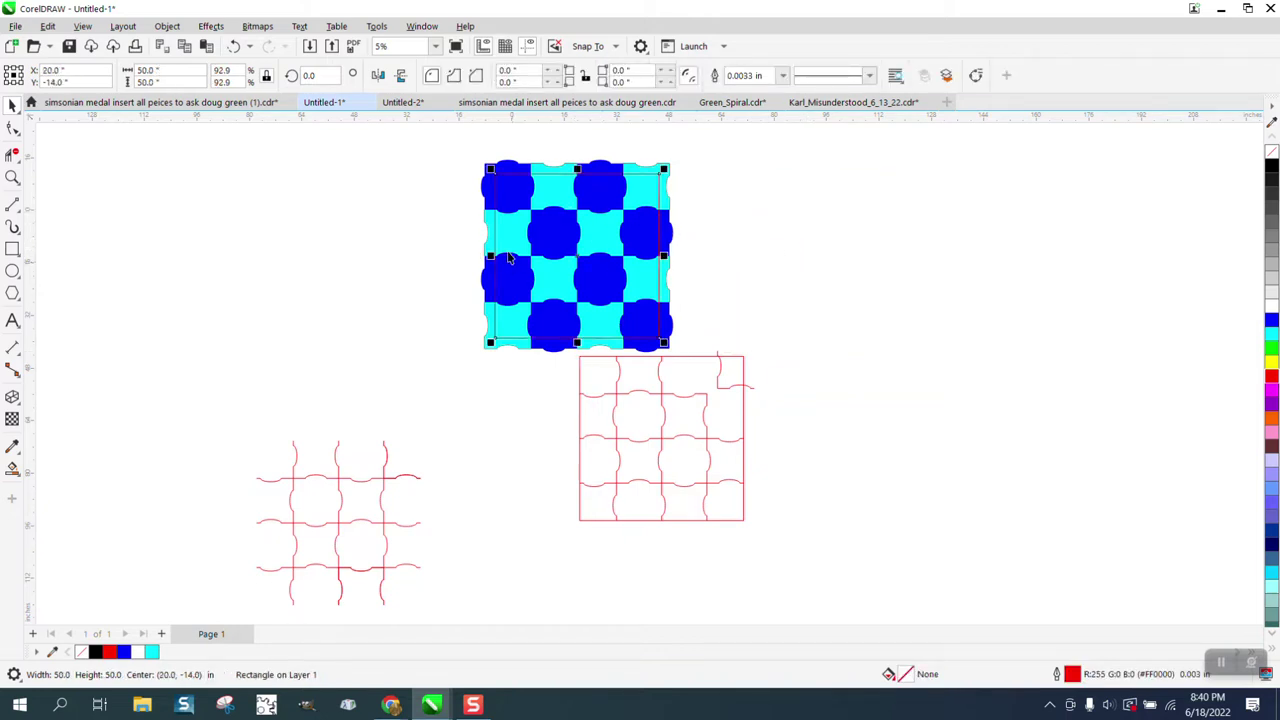
pyautogui.moveTo(433, 154); pyautogui.dragTo(716, 368)
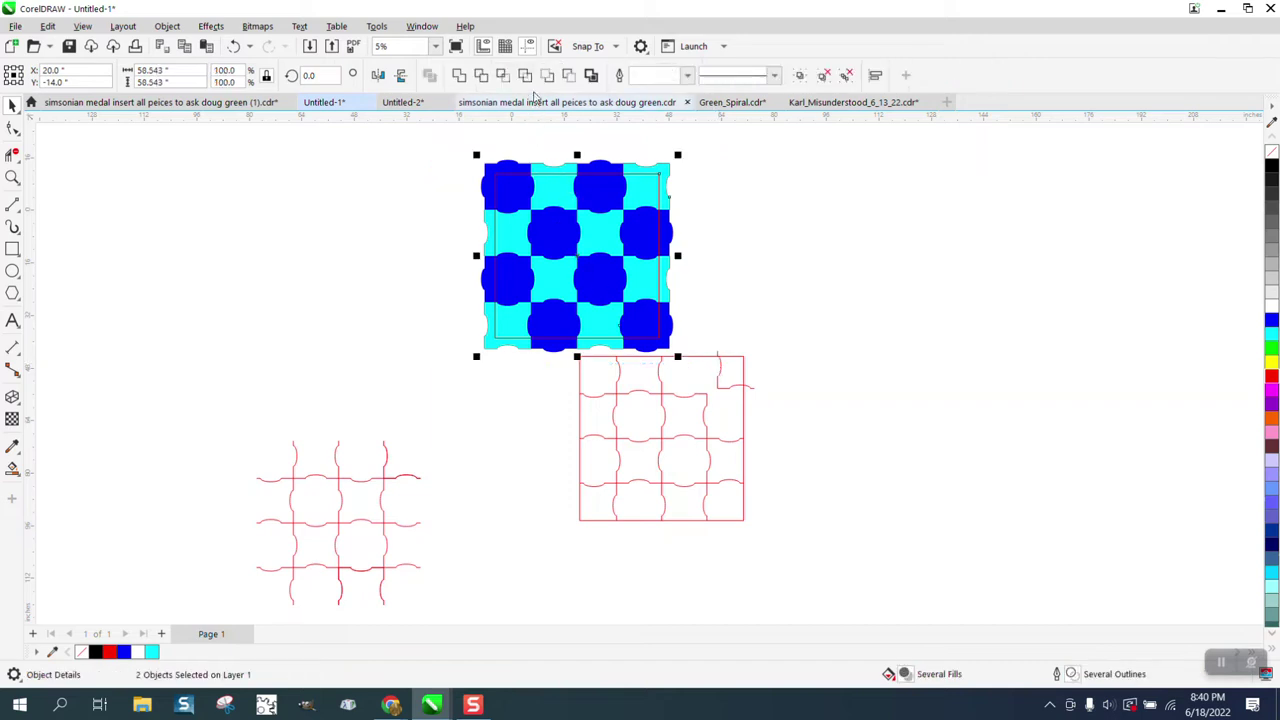
pyautogui.click(505, 77)
pyautogui.moveTo(618, 177); pyautogui.dragTo(427, 177)
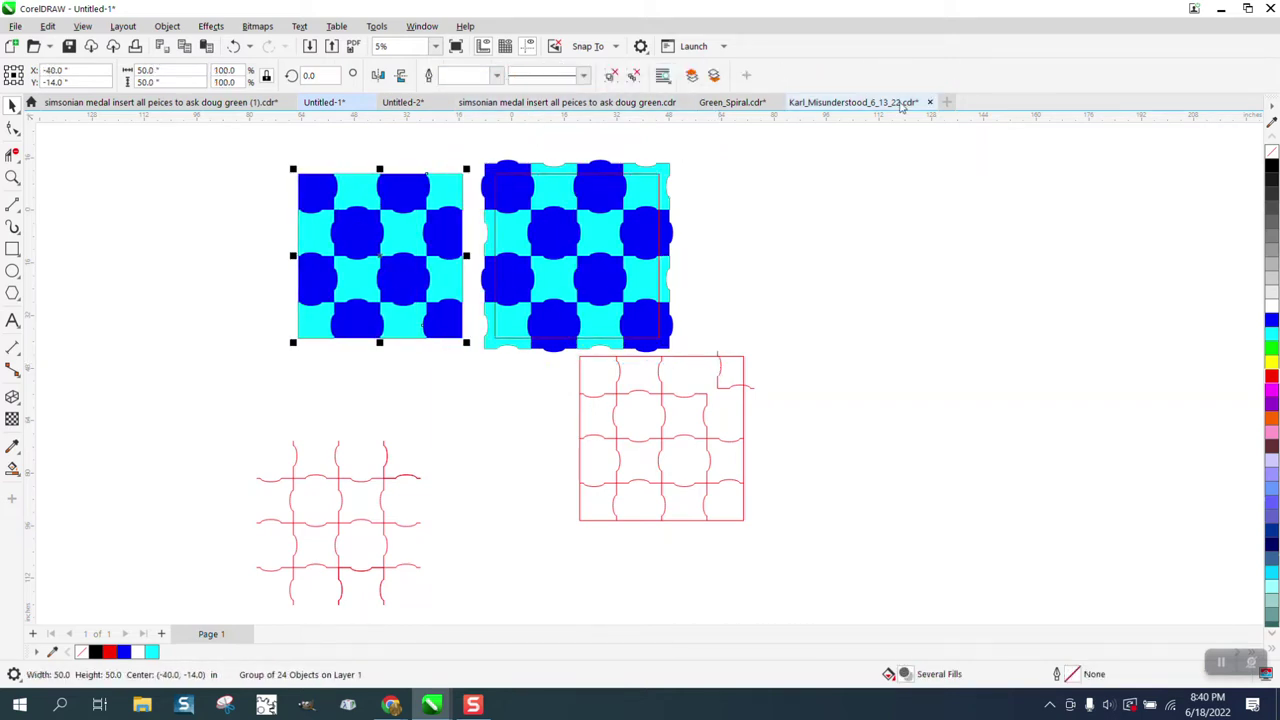
# Give the trimmed pieces no fill and black outlines
pyautogui.click(1270, 153)
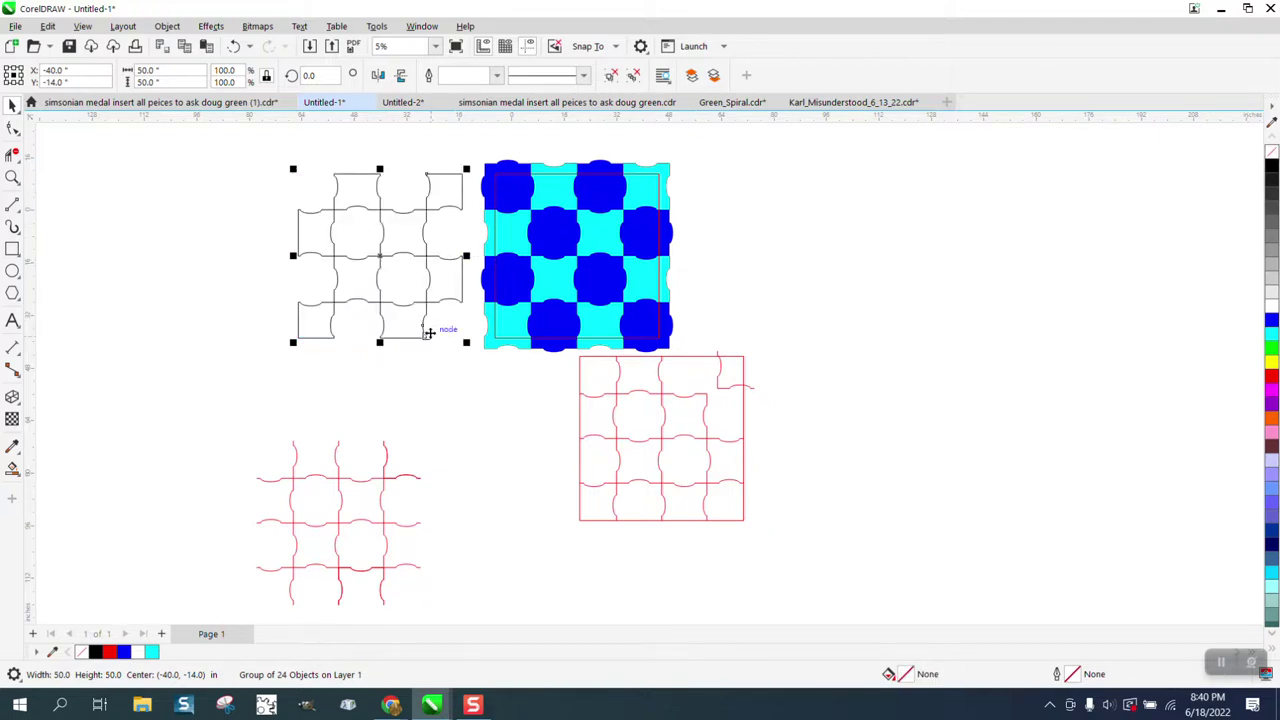
pyautogui.rightClick(1271, 167)
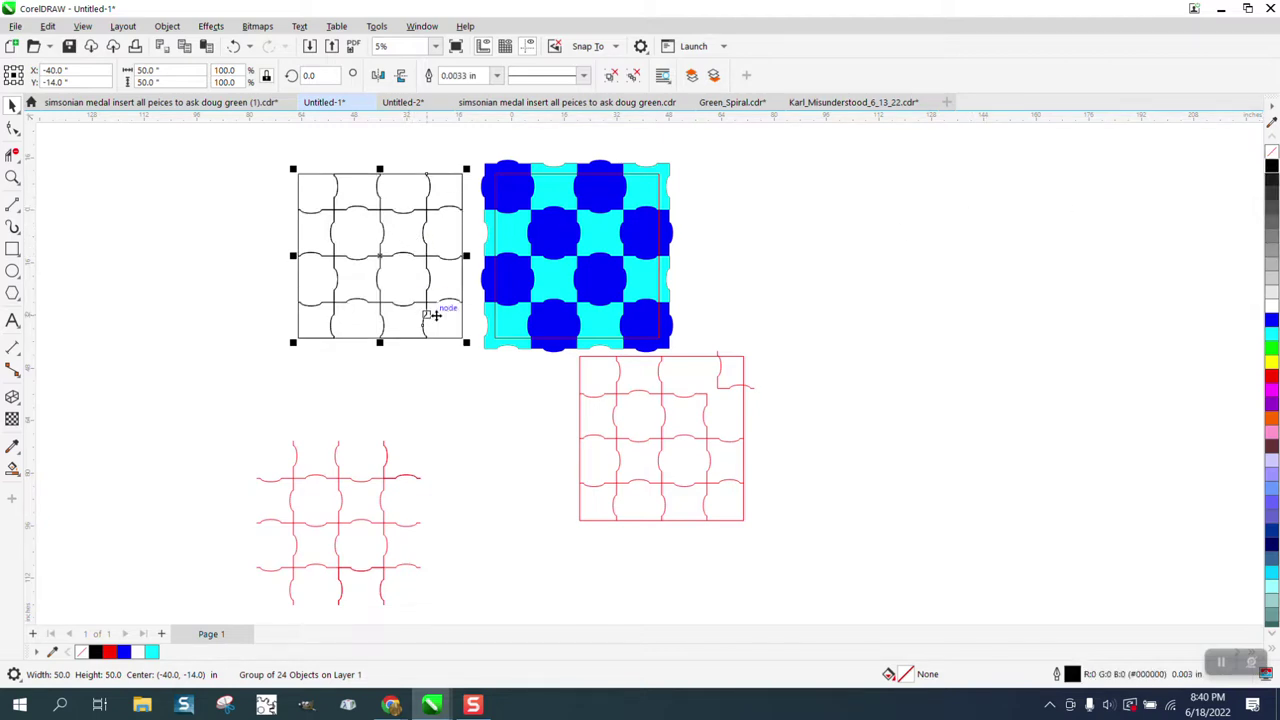
pyautogui.click(760, 226)
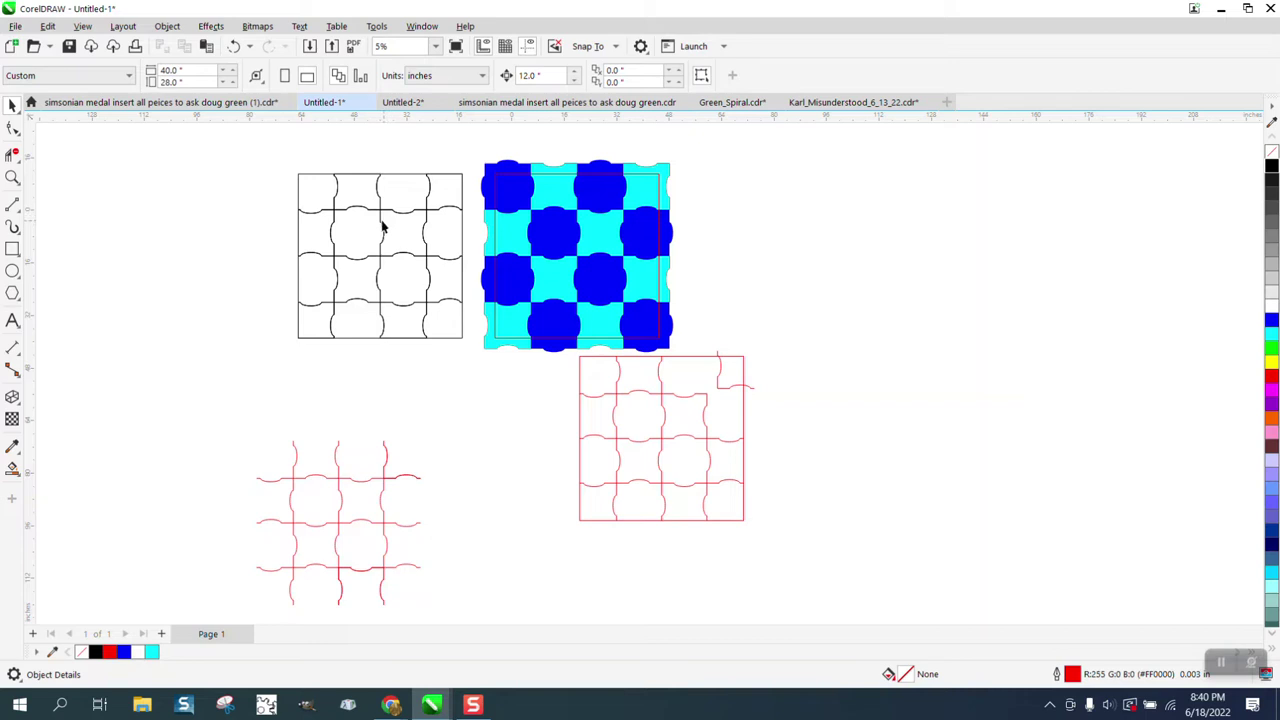
# Ungroup the black puzzle group into separate pieces via Object > Group > Ungroup
pyautogui.click(353, 188)
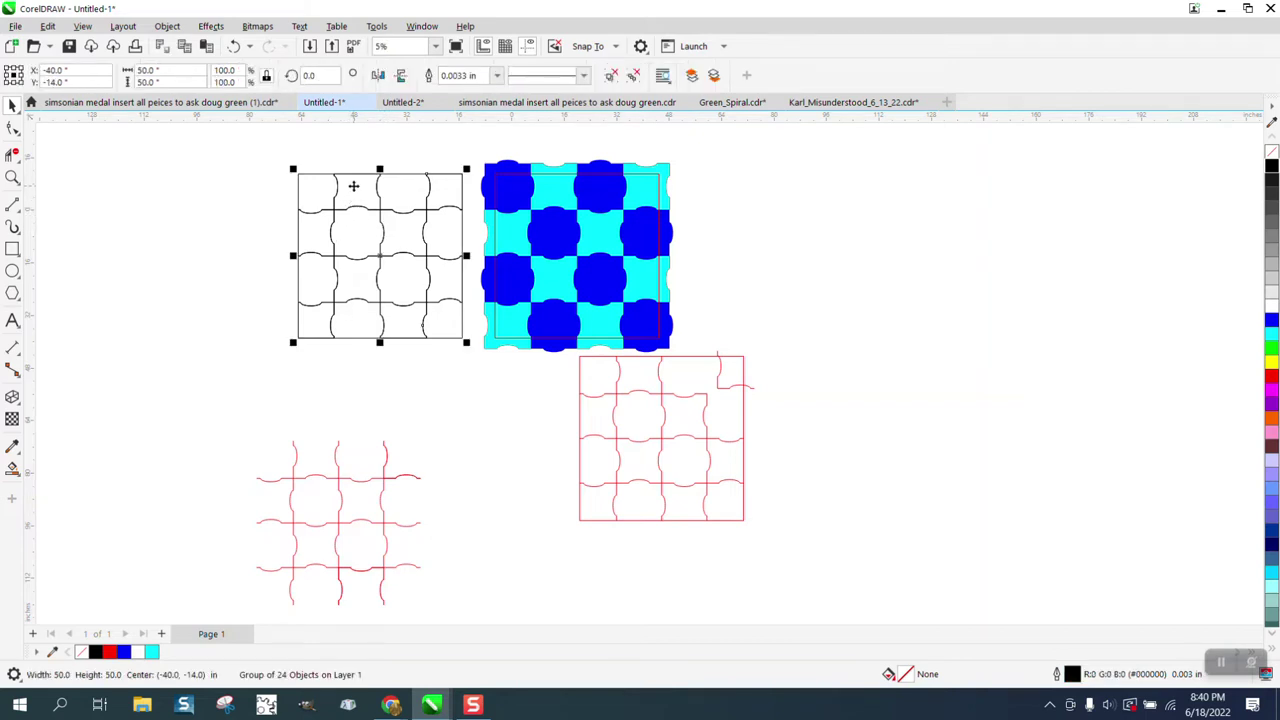
pyautogui.click(167, 26)
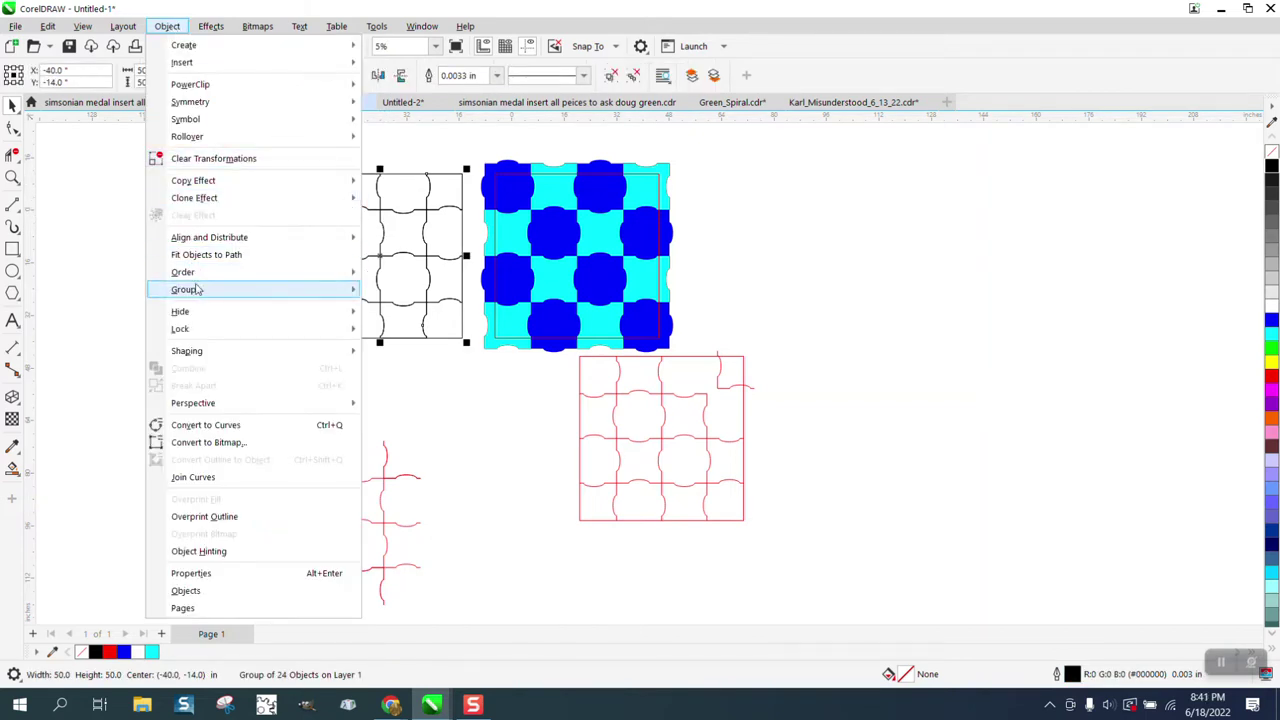
pyautogui.moveTo(197, 289)
pyautogui.click(366, 309)
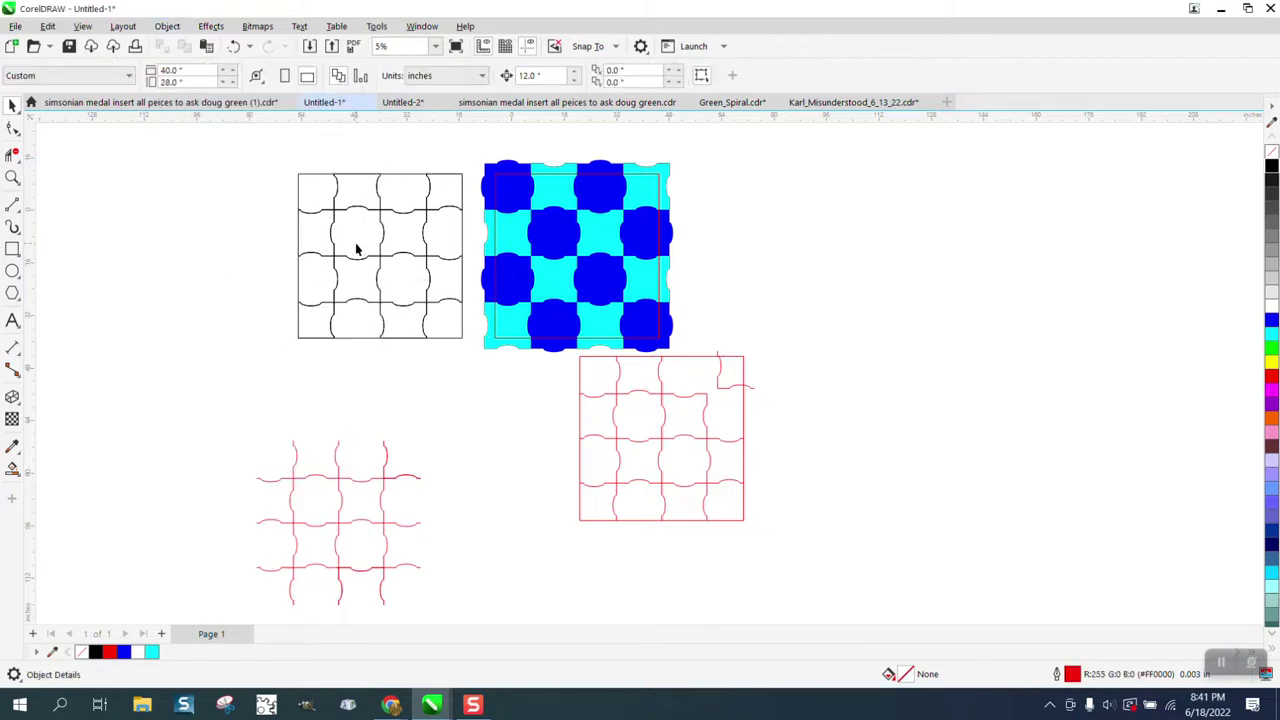
# Drag one puzzle piece out to the left of the black grid, then zoom in to inspect the grid
pyautogui.moveTo(356, 250); pyautogui.dragTo(171, 240)
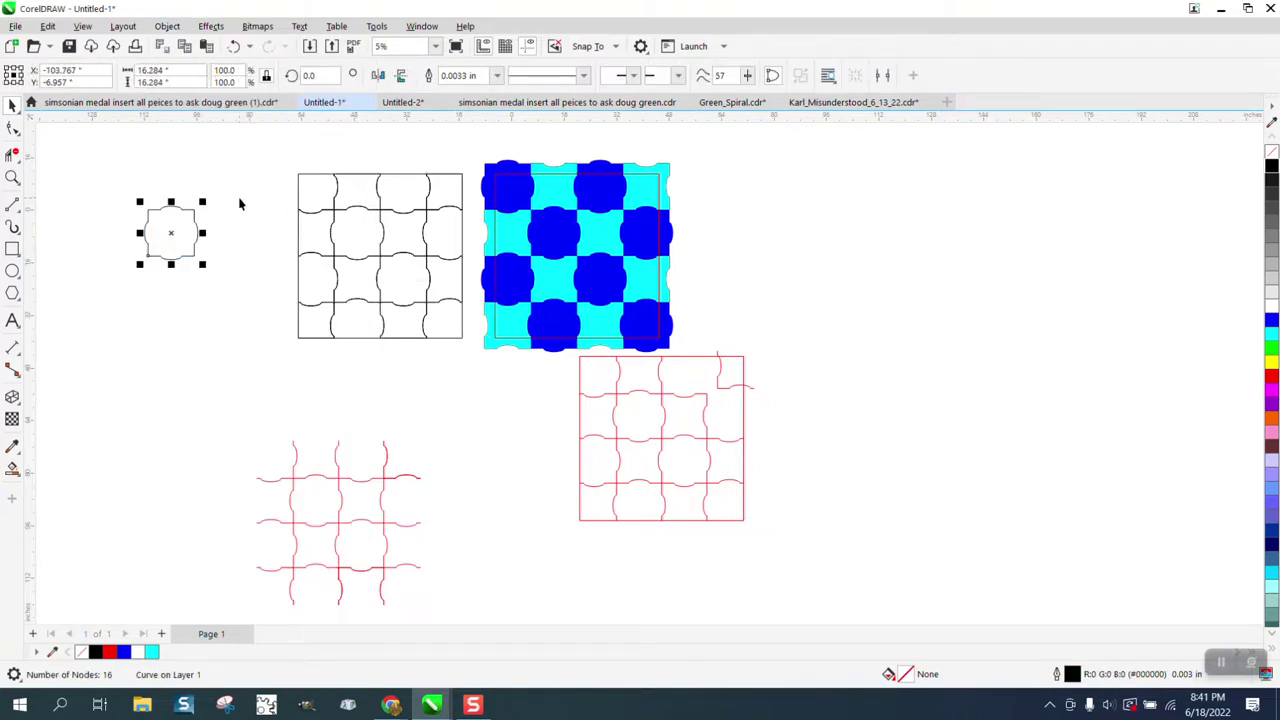
pyautogui.scroll(-1, 284, 210)
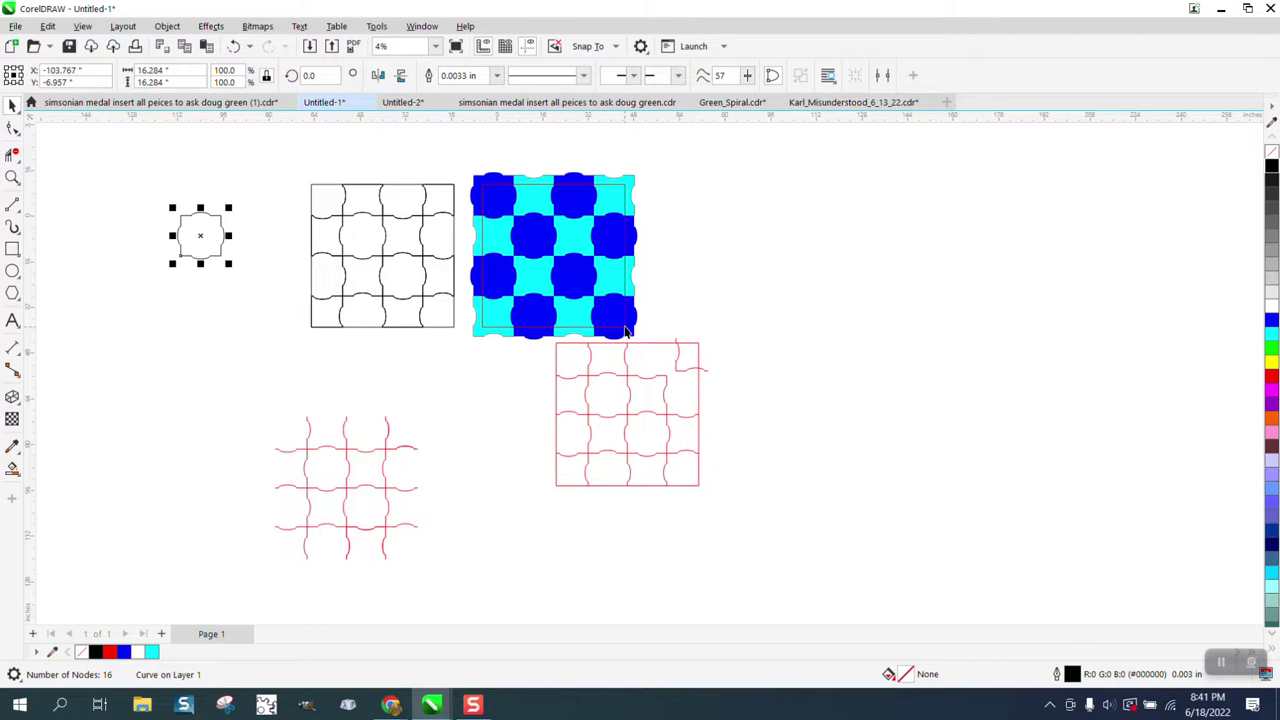
pyautogui.scroll(-1, 625, 330)
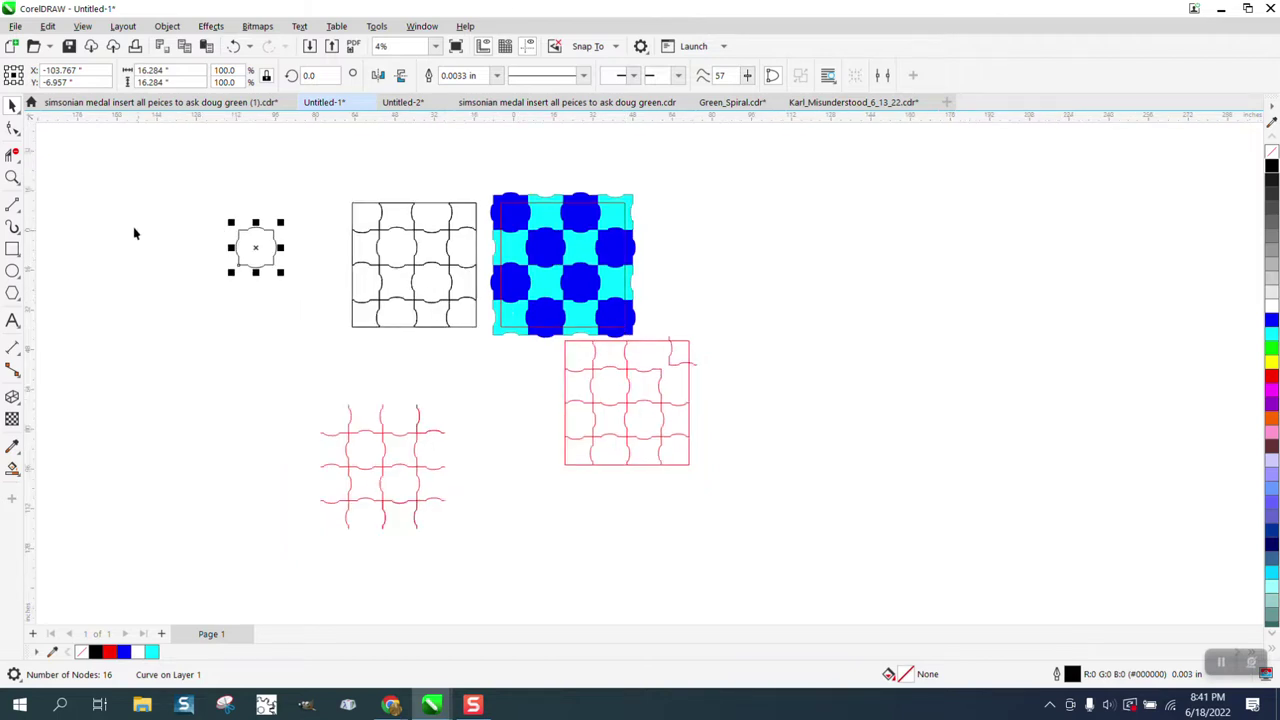
pyautogui.click(12, 177)
pyautogui.moveTo(357, 229); pyautogui.dragTo(512, 342)
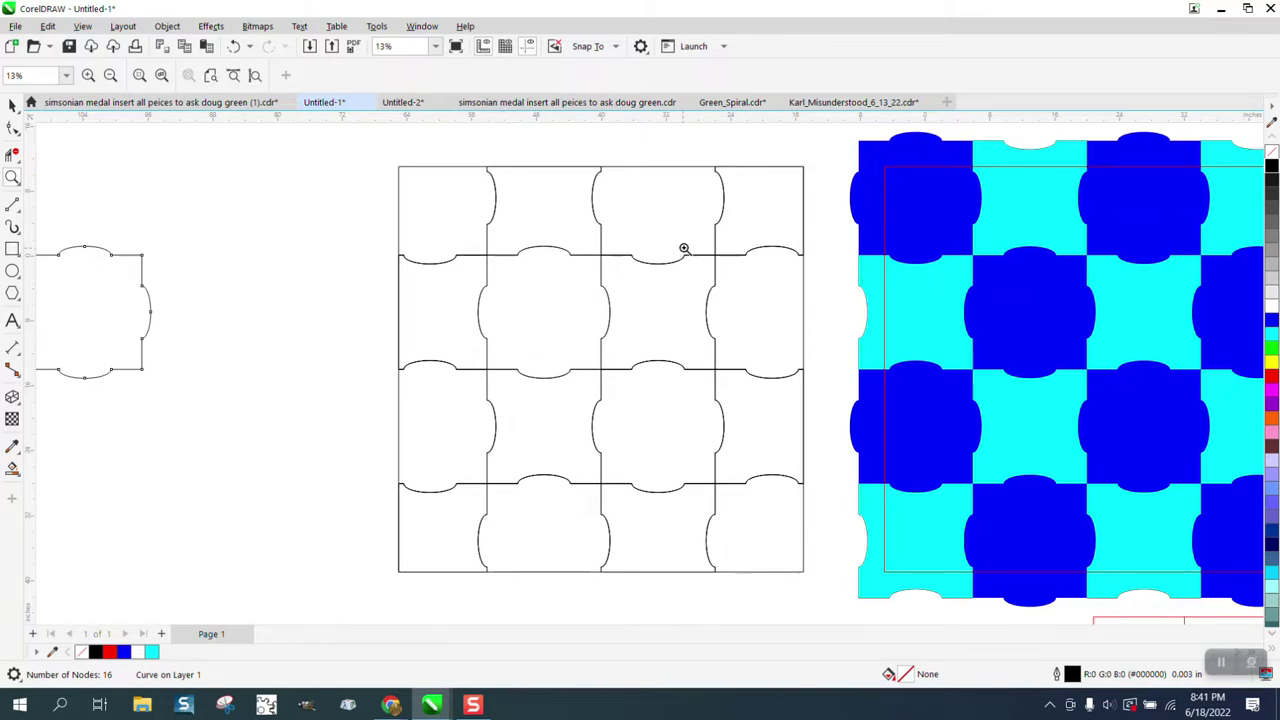
pyautogui.moveTo(683, 249); pyautogui.dragTo(745, 394)
pyautogui.scroll(-4, 639, 372)
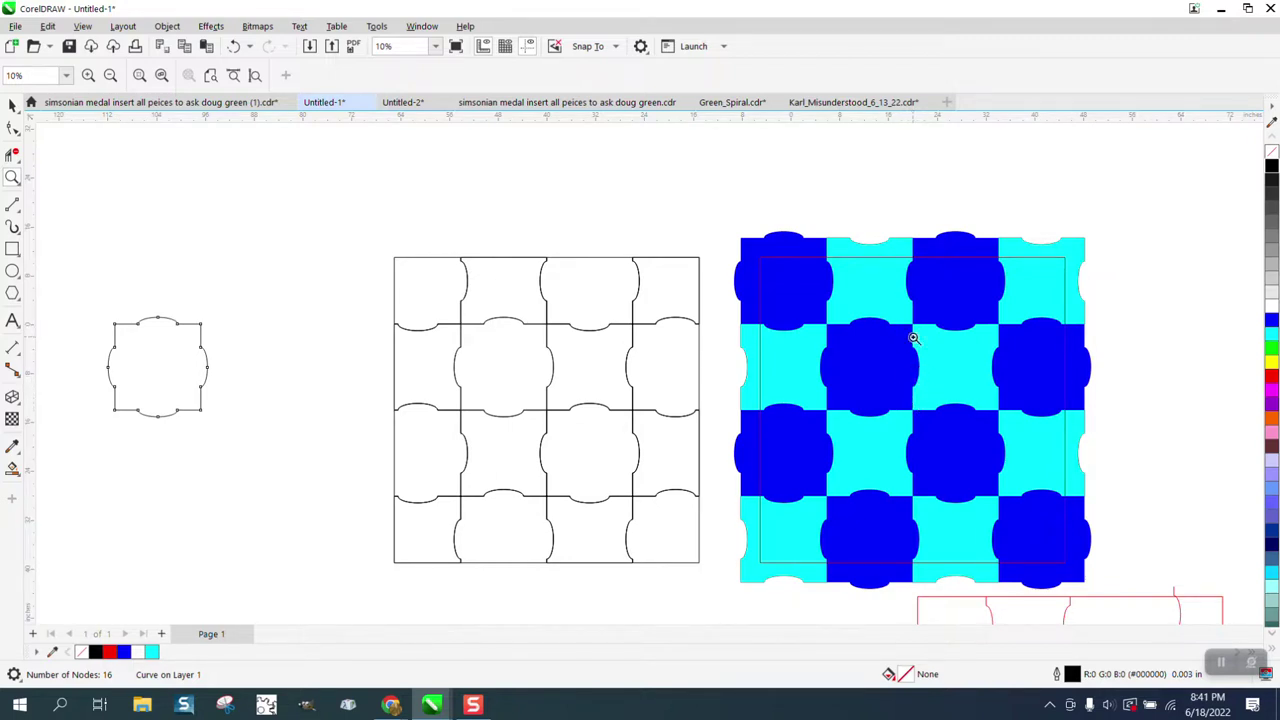
pyautogui.scroll(-1, 860, 340)
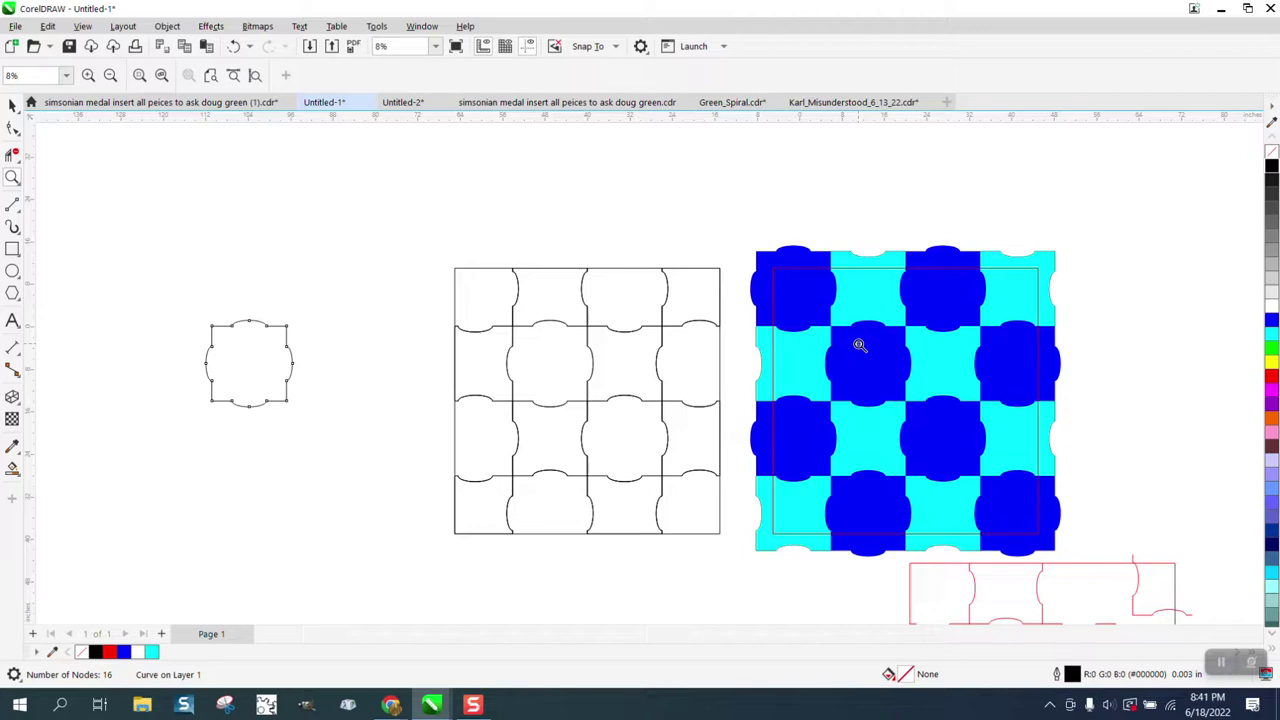